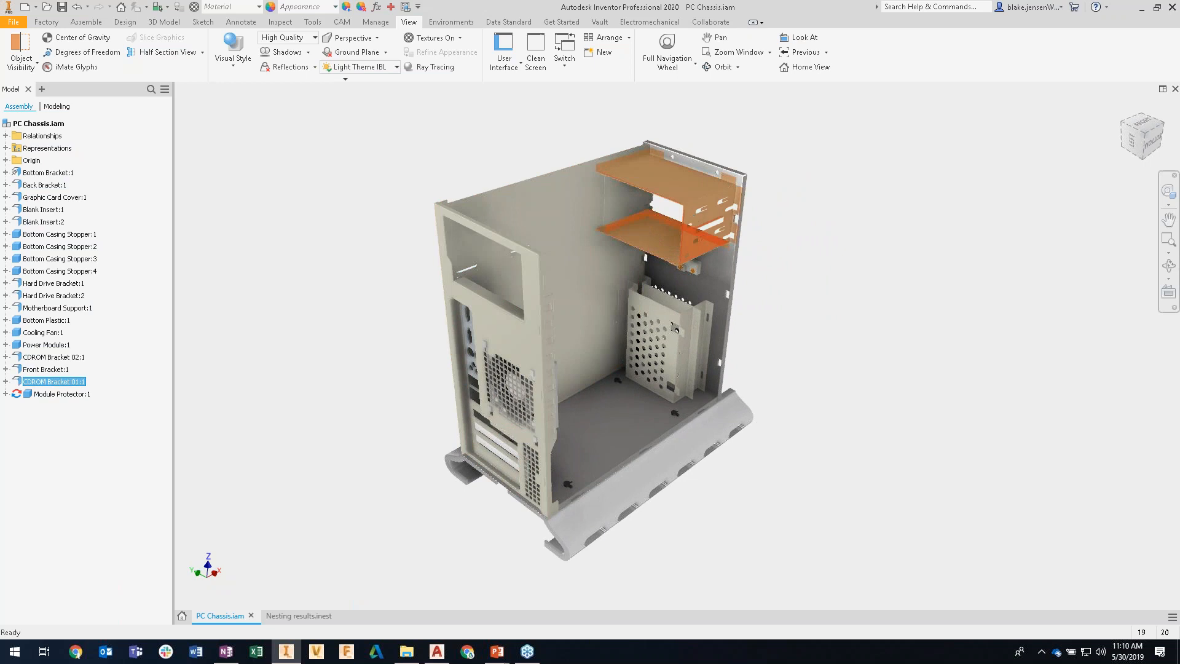
Step: Open the CDROM Bracket 01 part from the chassis assembly and look at its folded sheet metal shape from other angles
key(Escape)
double_click(694, 179)
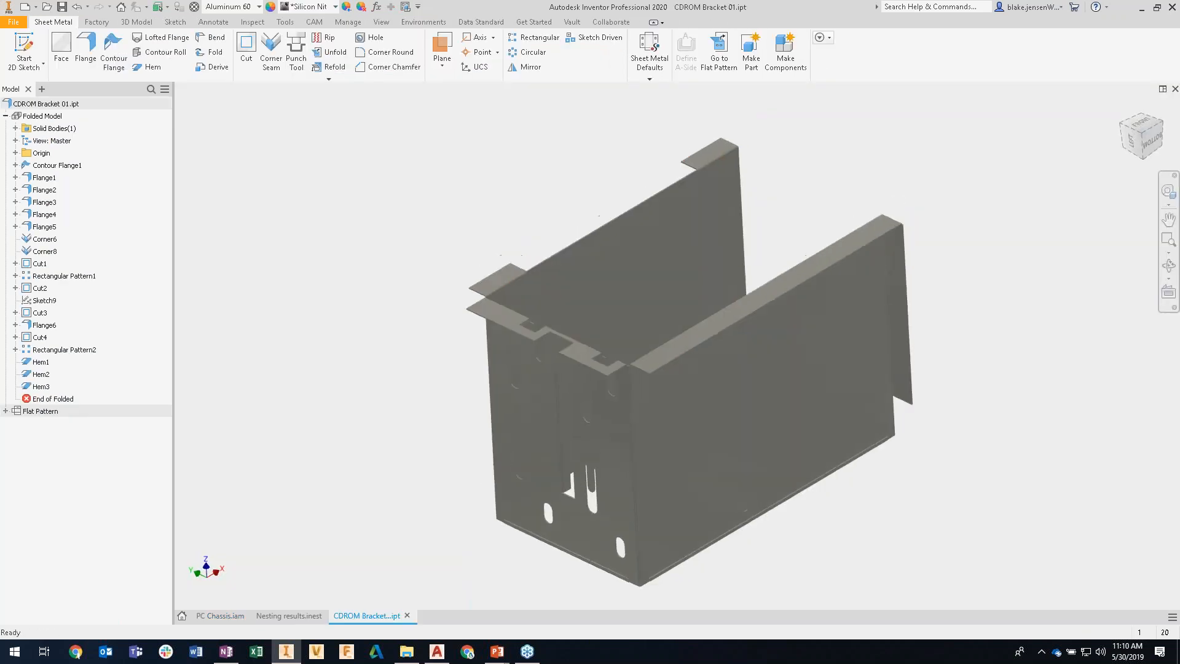
scroll(647, 216, down, 3)
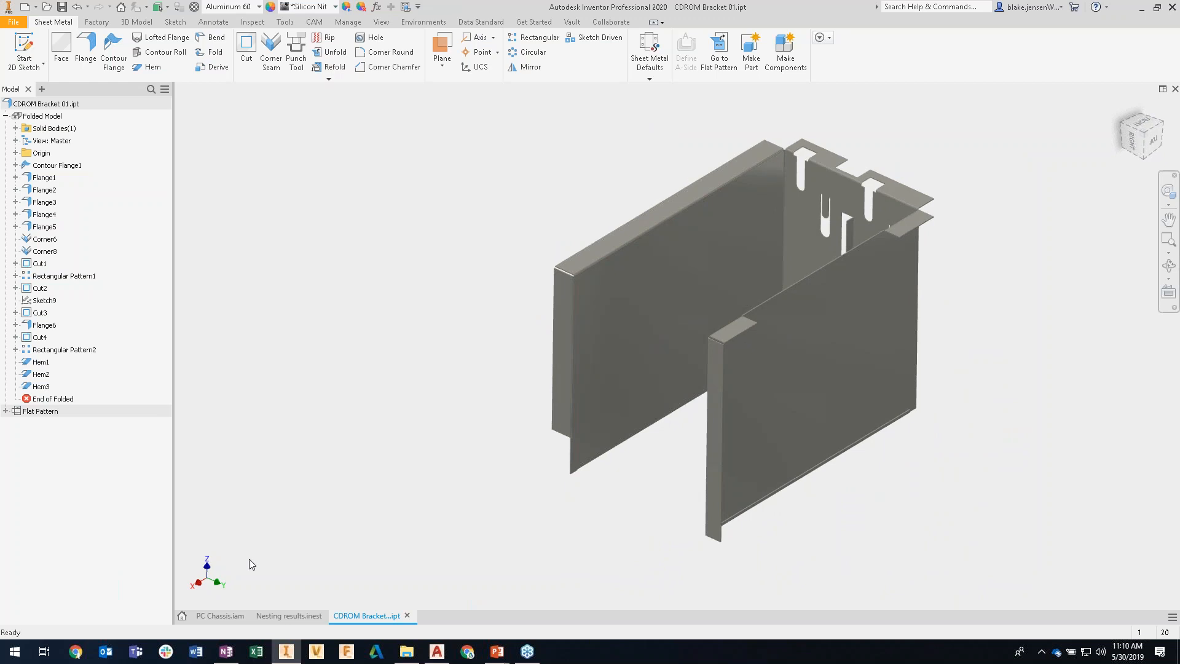
Step: Return to the PC Chassis assembly and look at the actions available for the whole assembly, including Create Nest
click(233, 616)
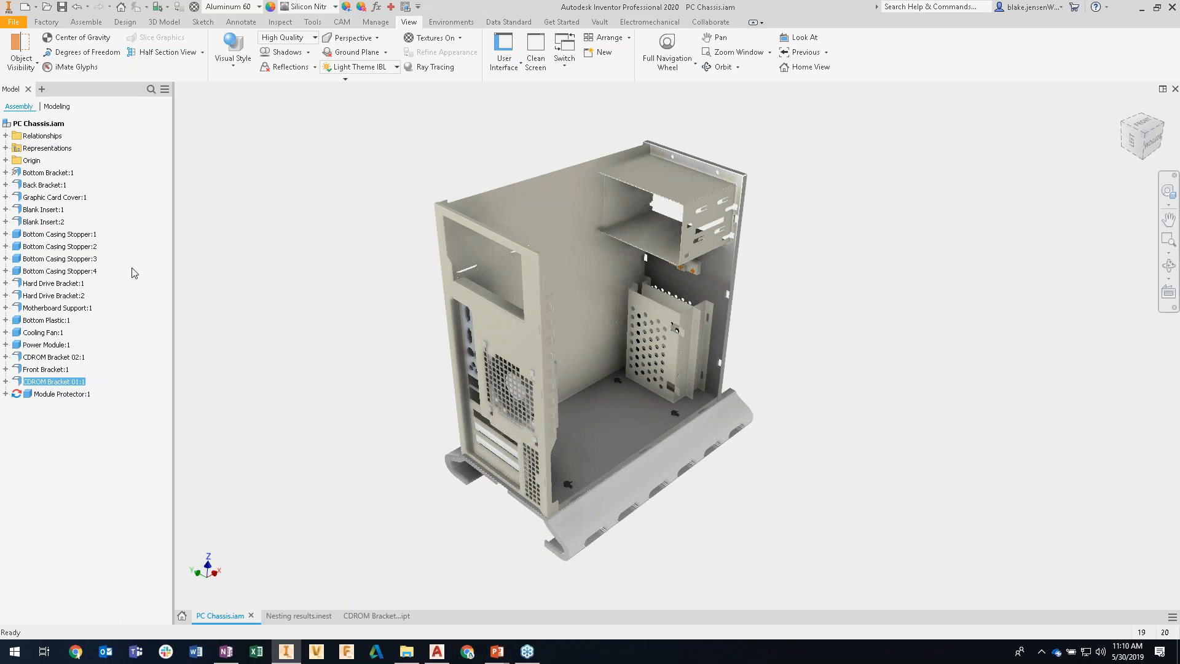
right_click(43, 126)
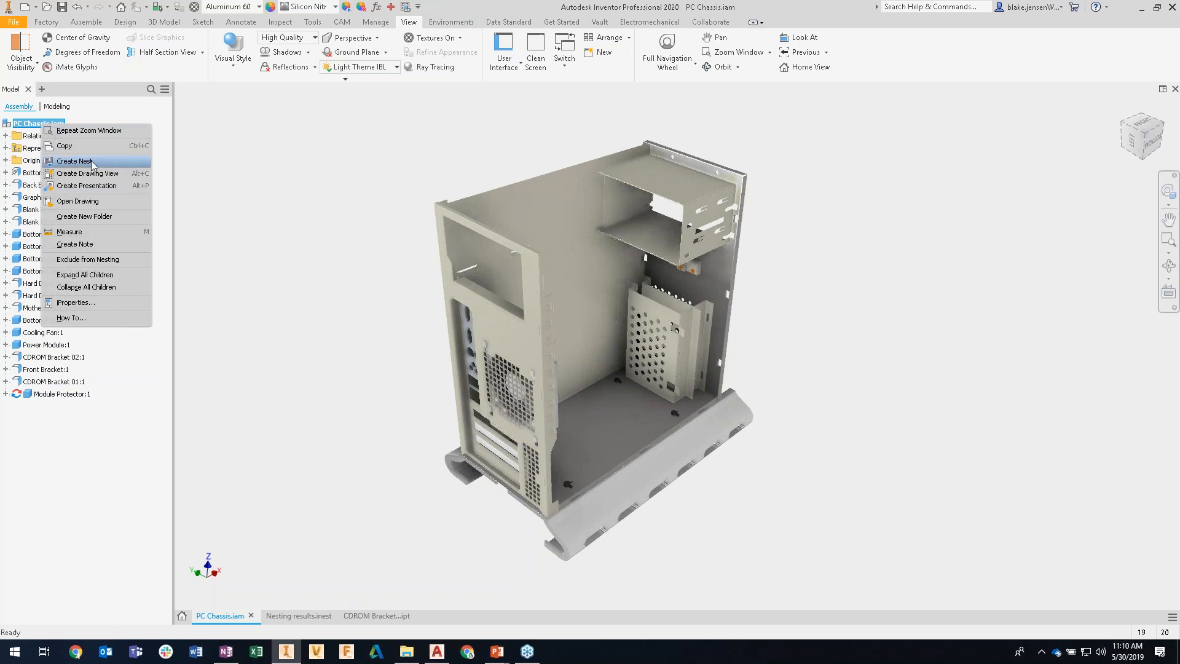
click(318, 493)
Step: Switch to the Nesting results document and examine the source part shapes laid out above the nests
click(312, 613)
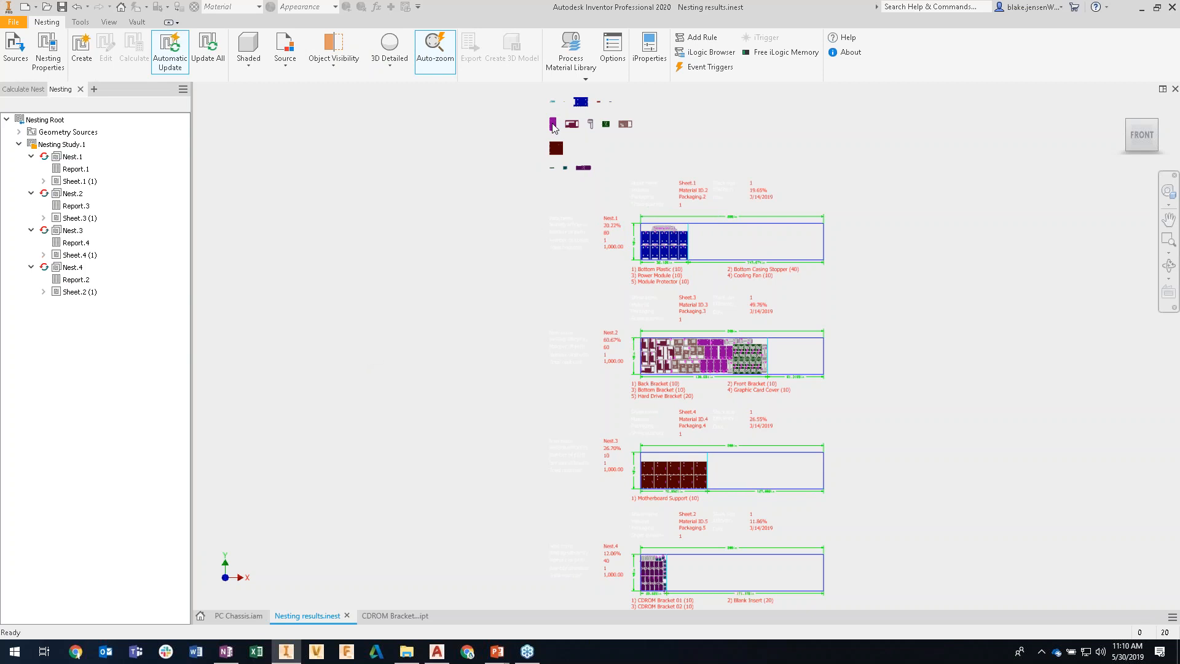
scroll(565, 100, up, 5)
middle_drag(599, 141, 606, 245)
scroll(607, 245, up, 5)
scroll(607, 248, down, 4)
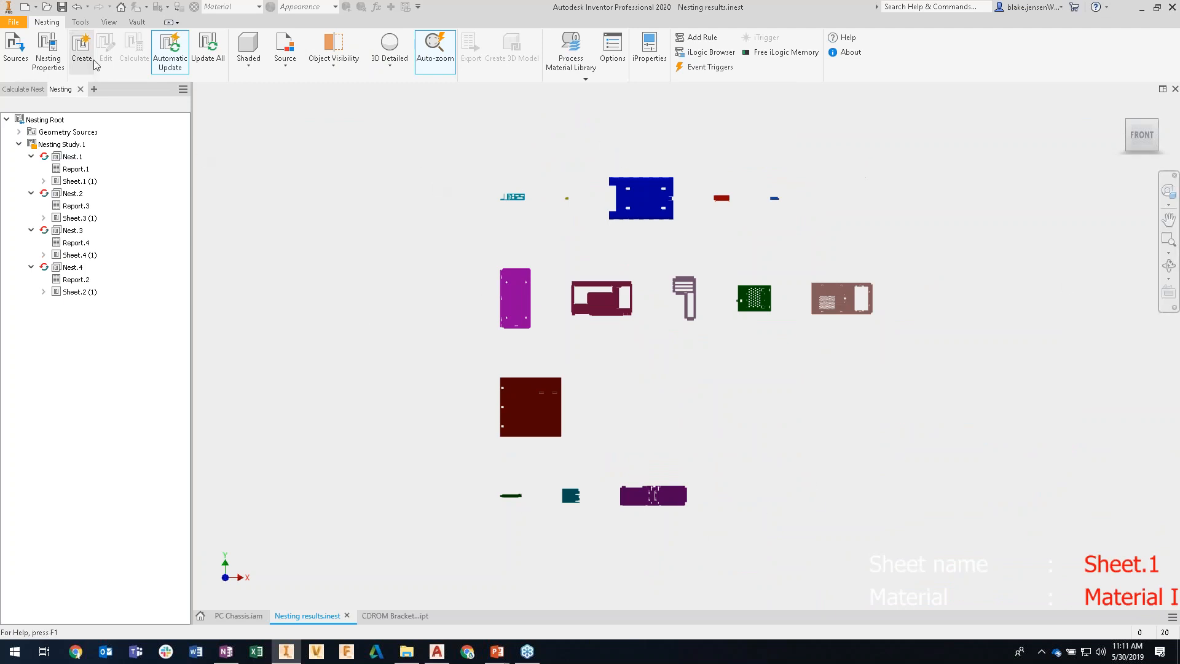
Step: Review the materials and packagings defined in the Process Material Library, and leave it without changes
click(572, 52)
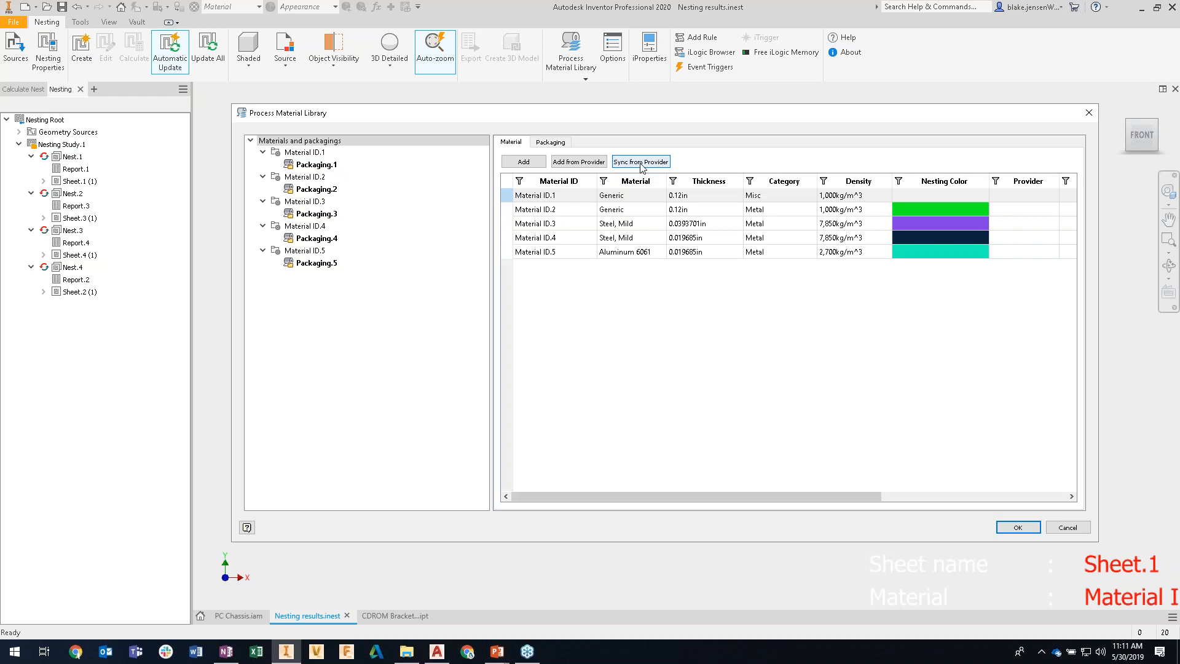
click(553, 144)
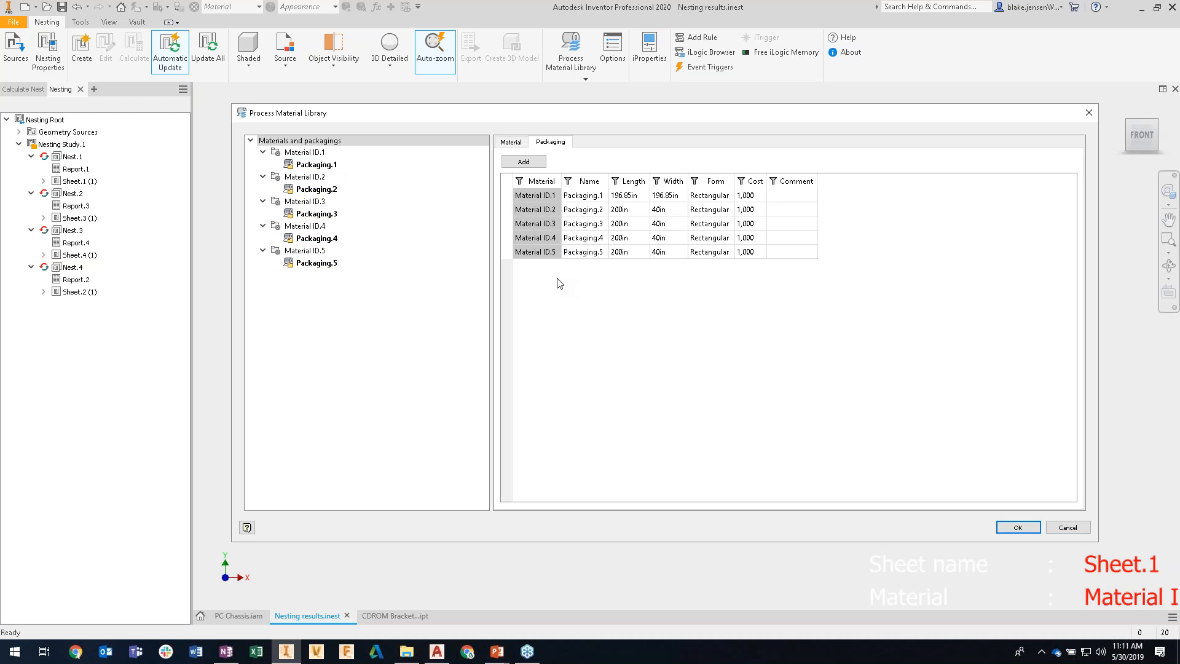
click(1061, 527)
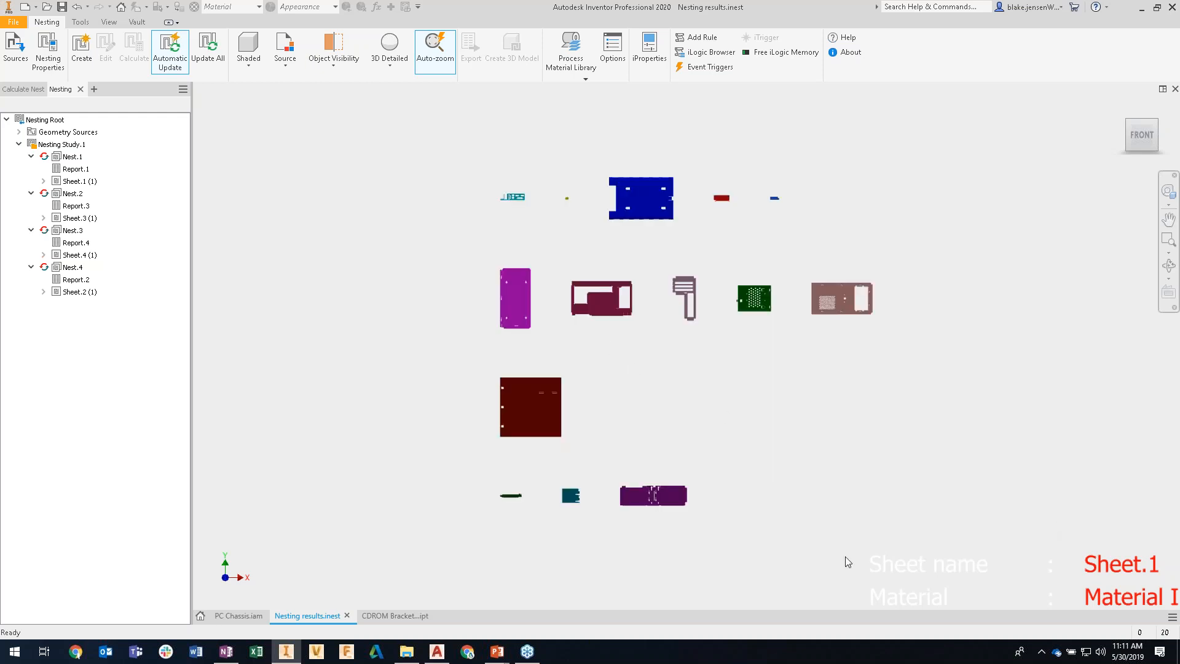
Step: Survey the nested sheet layouts of all four nests in the nesting study
middle_drag(949, 535, 793, 221)
scroll(807, 271, up, 3)
scroll(847, 351, down, 7)
middle_drag(897, 441, 601, 262)
scroll(650, 512, down, 3)
middle_drag(650, 513, 675, 324)
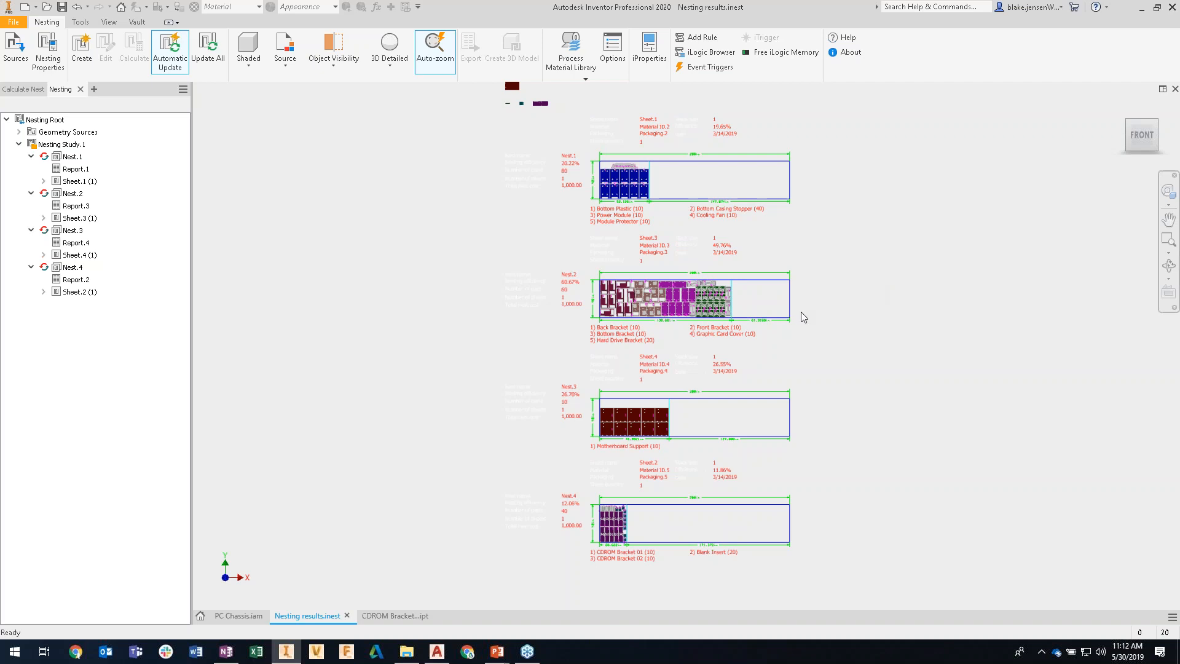
Step: Inspect the Nest.2 sheet layout up close, including its part list, sheet dimensions, and efficiency and cost details
scroll(667, 322, down, 4)
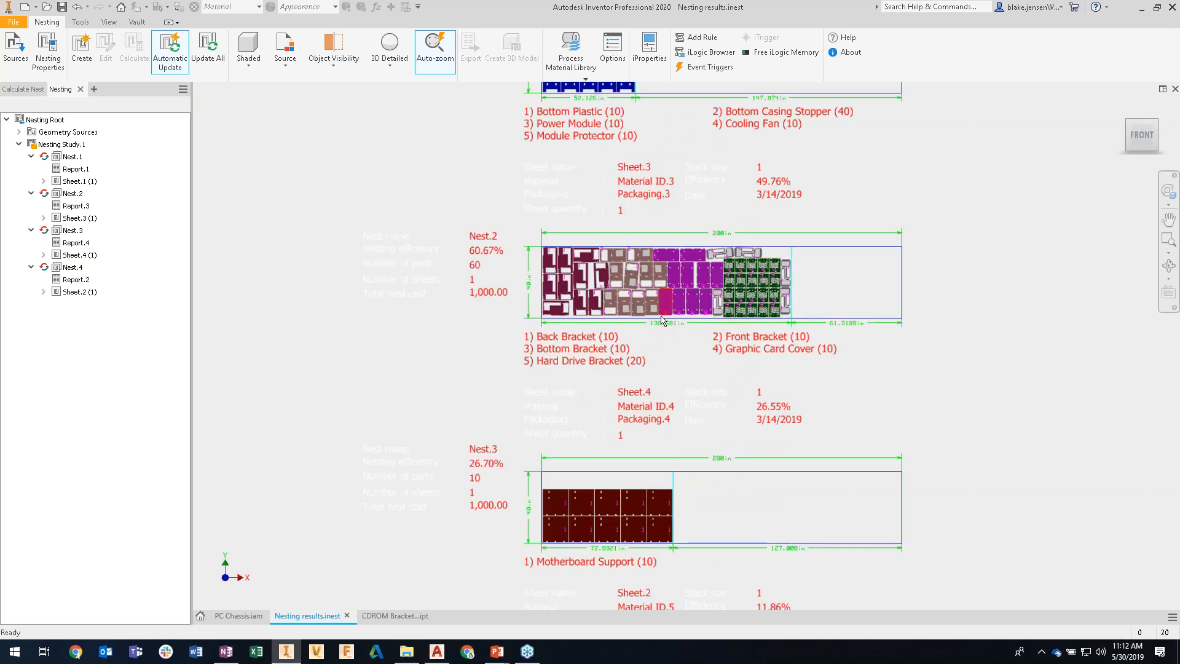
scroll(659, 316, down, 3)
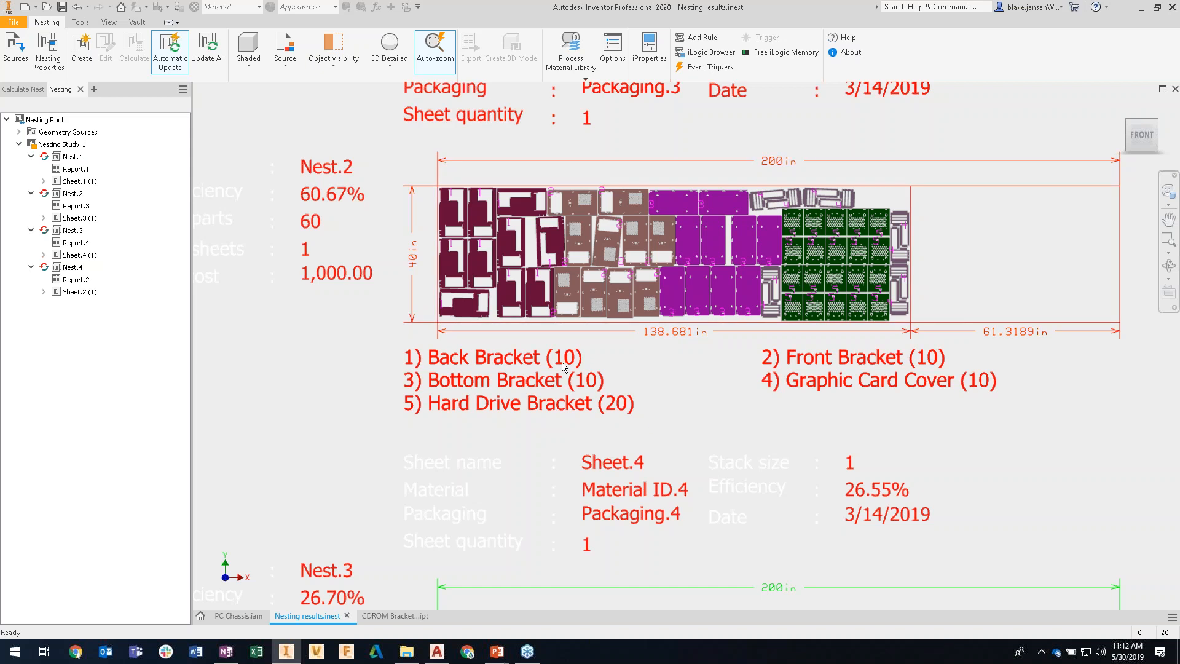
middle_drag(417, 302, 466, 315)
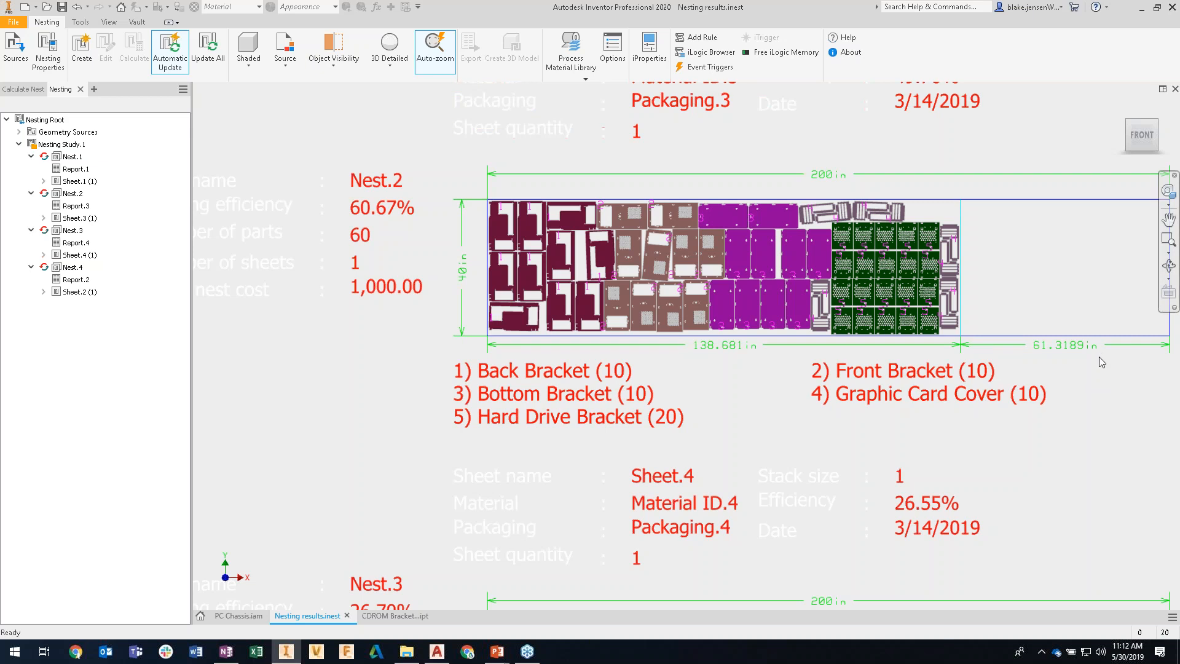
middle_drag(396, 313, 536, 314)
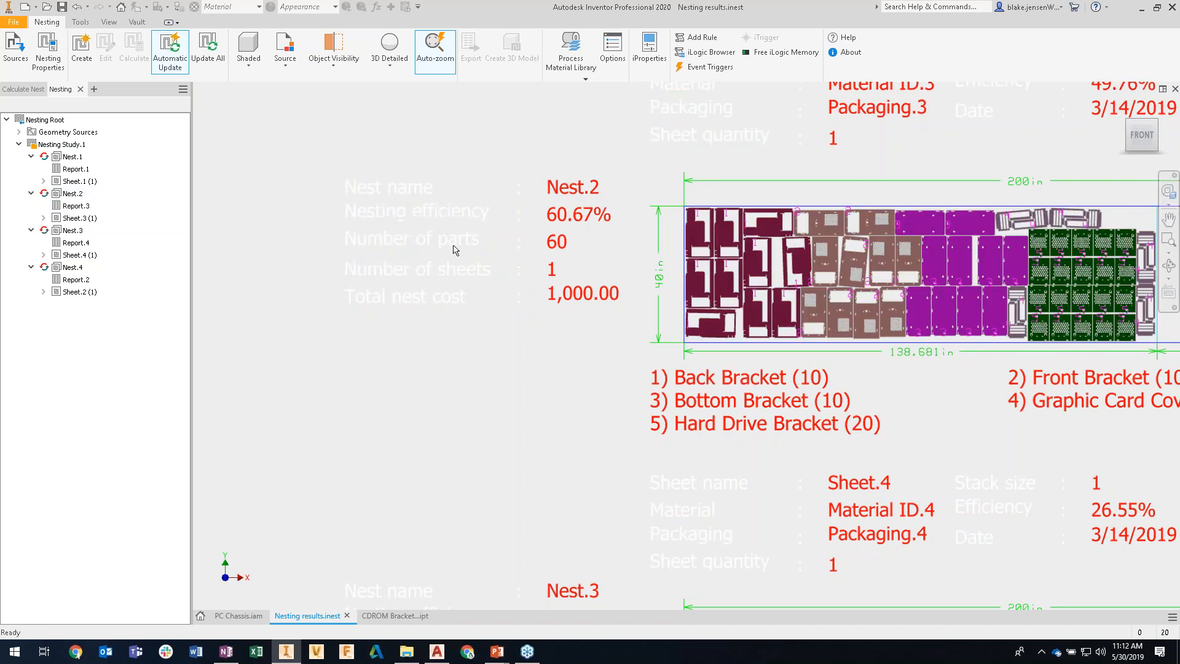
Step: Open the HTML report for Nest.2 and read its nesting properties, source parts and inventory sections
right_click(82, 205)
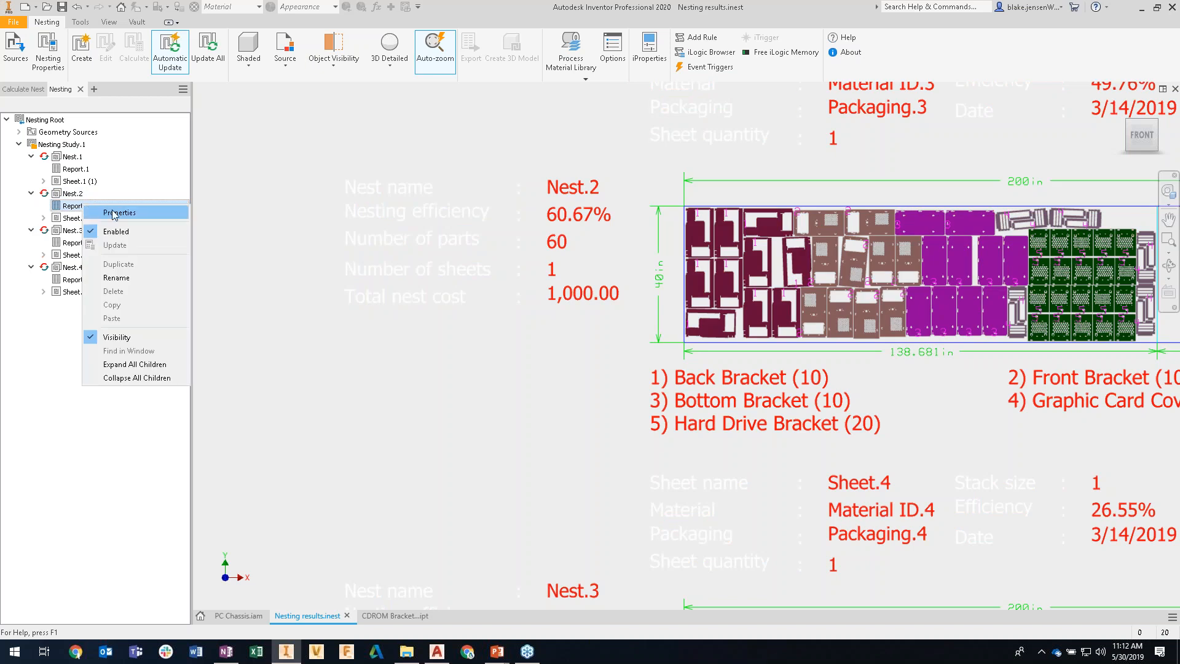
click(114, 215)
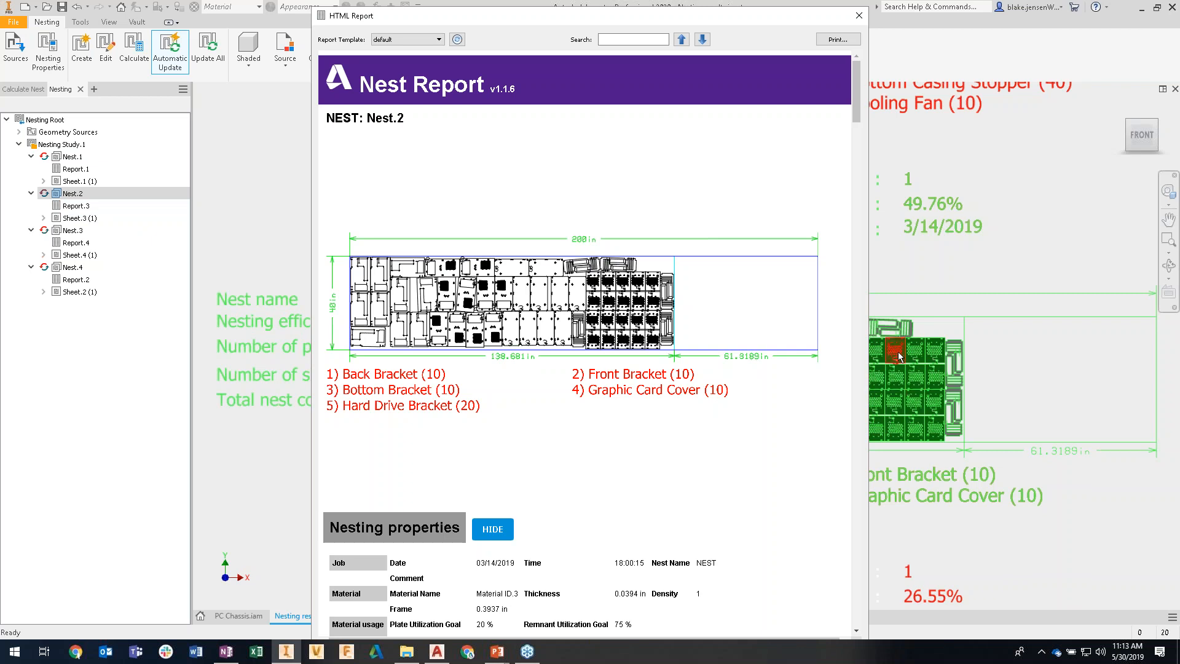
scroll(581, 332, down, 3)
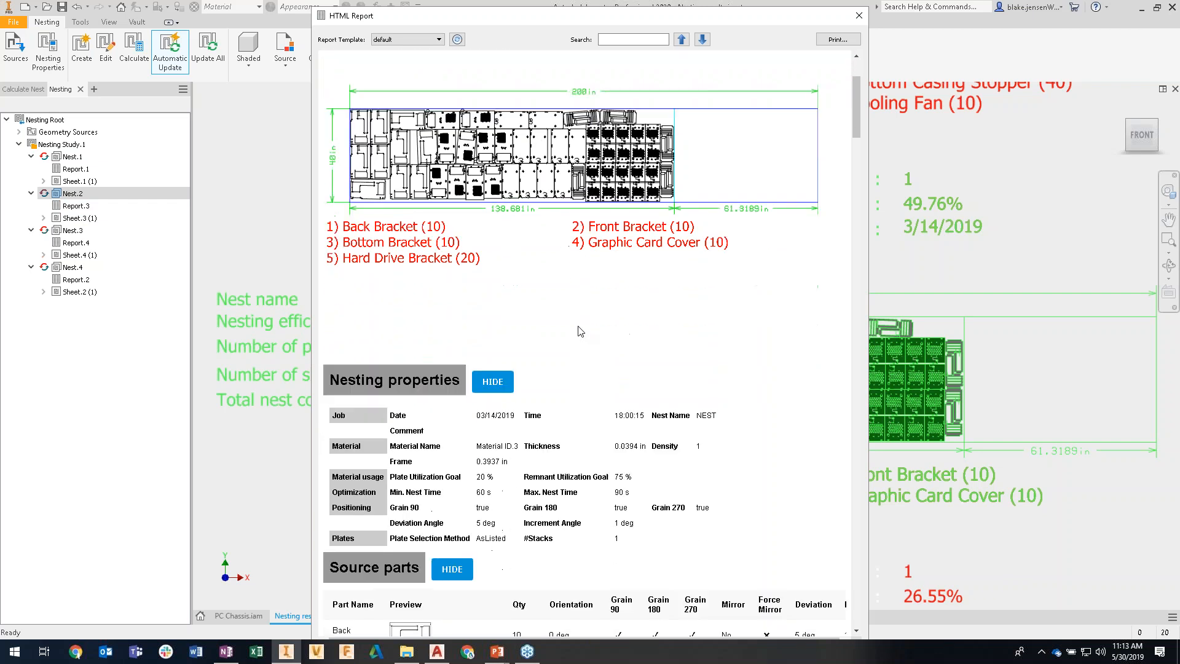
scroll(581, 332, down, 1)
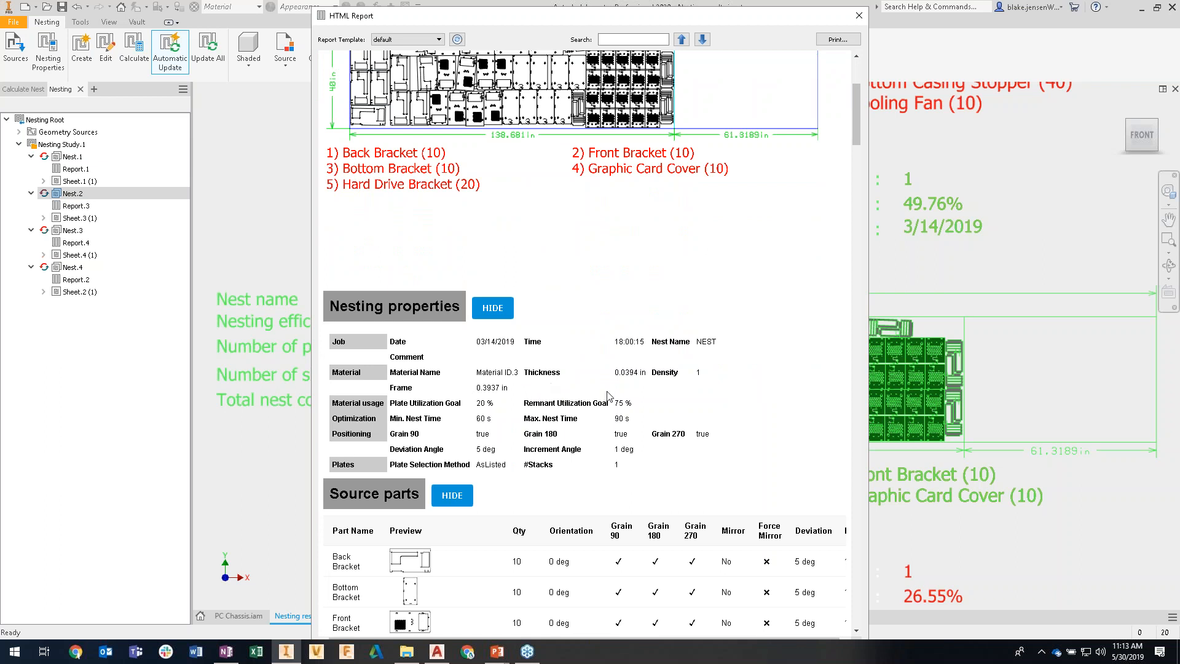
scroll(498, 375, down, 2)
scroll(492, 385, down, 1)
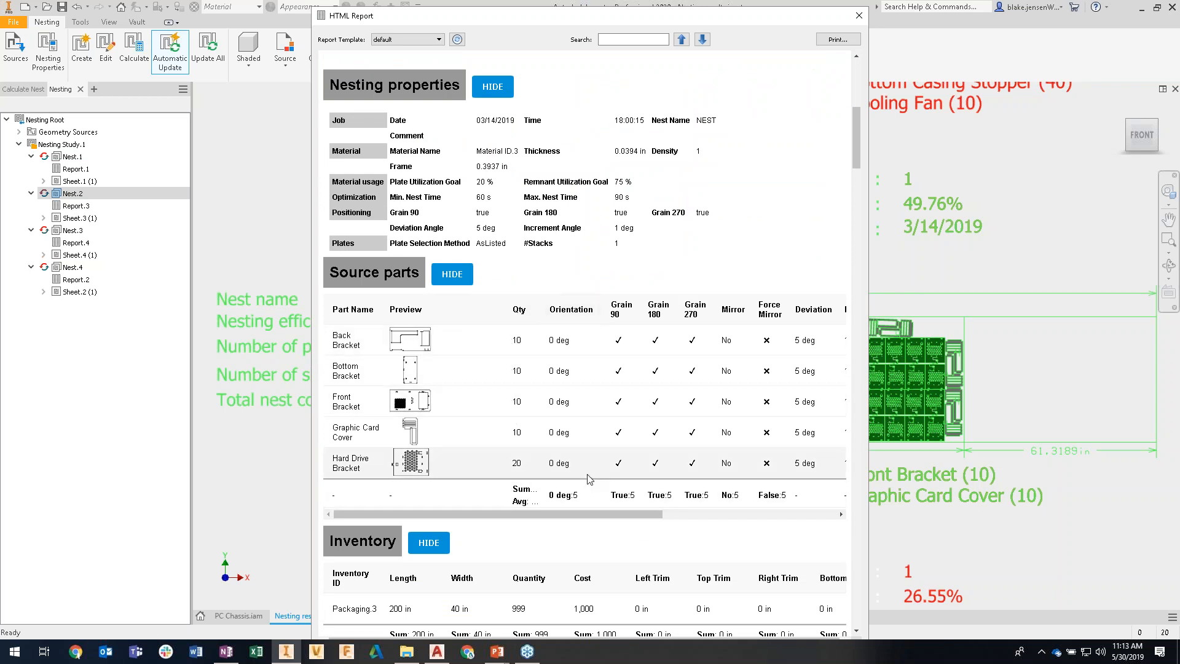
scroll(589, 475, down, 5)
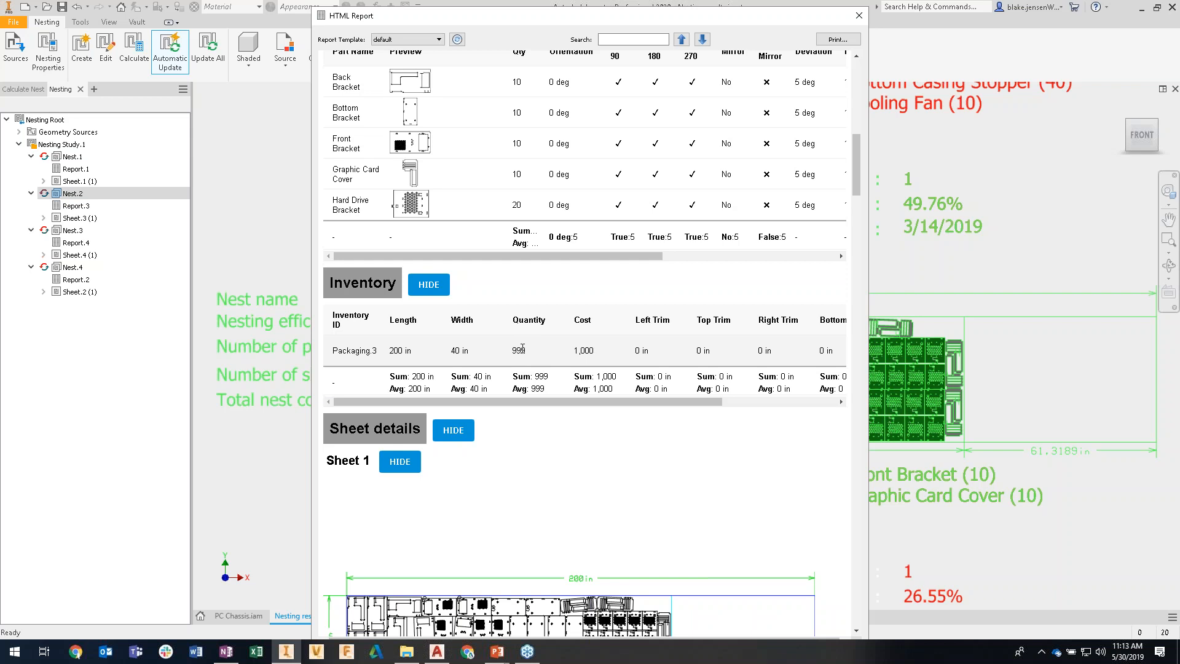
Step: Review the report's Sheet 1 layout, sheet properties, sheet items and sheet part summaries
scroll(511, 337, down, 4)
scroll(510, 338, down, 10)
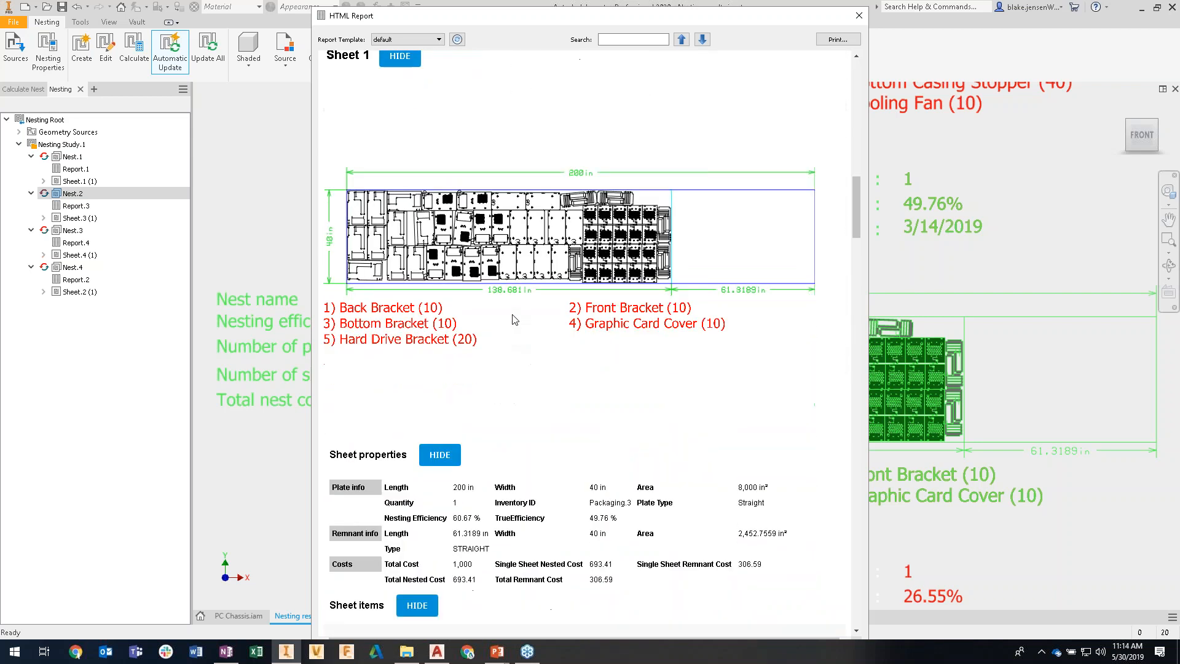
scroll(507, 337, down, 10)
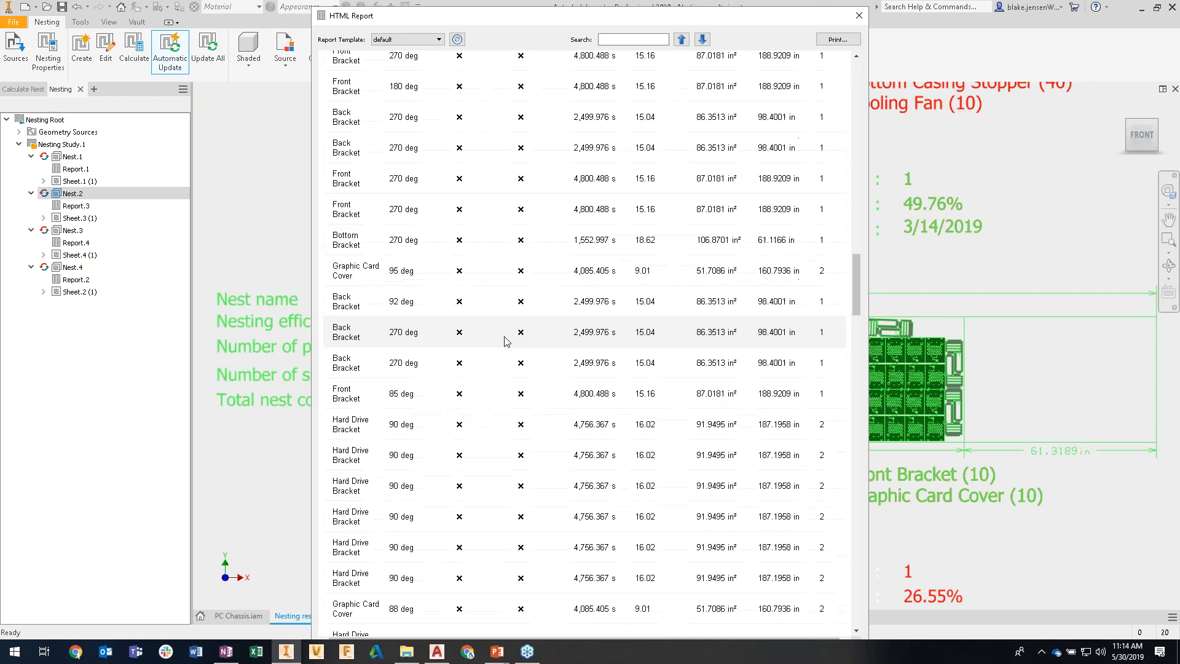
scroll(498, 344, down, 10)
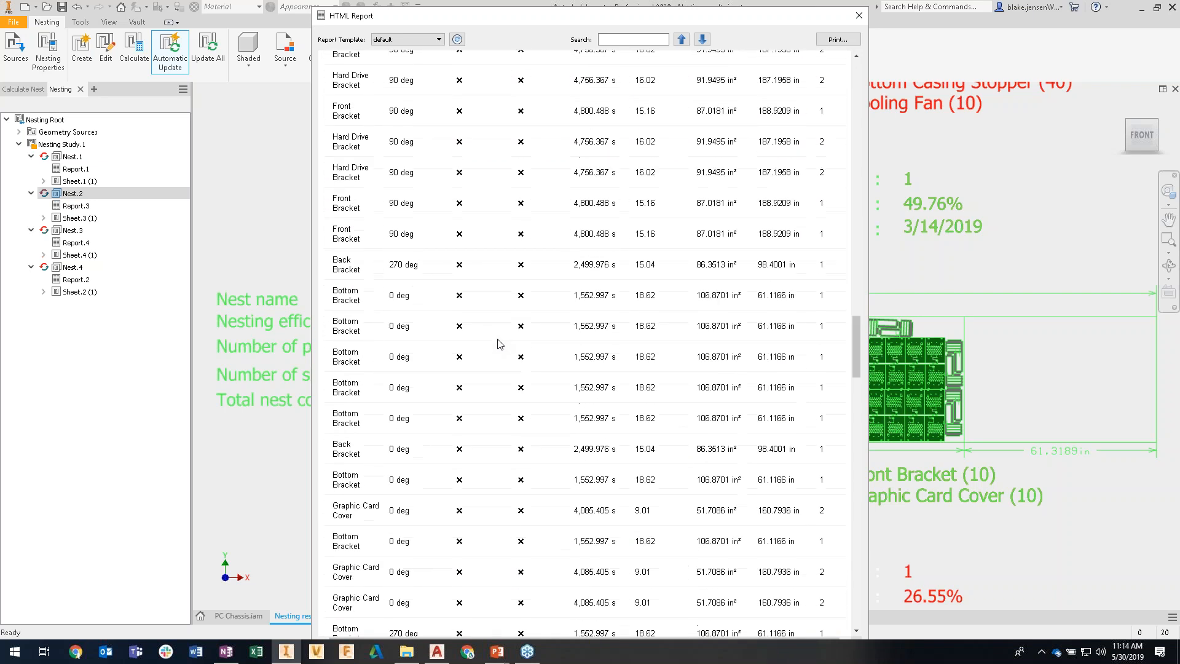
scroll(498, 355, down, 4)
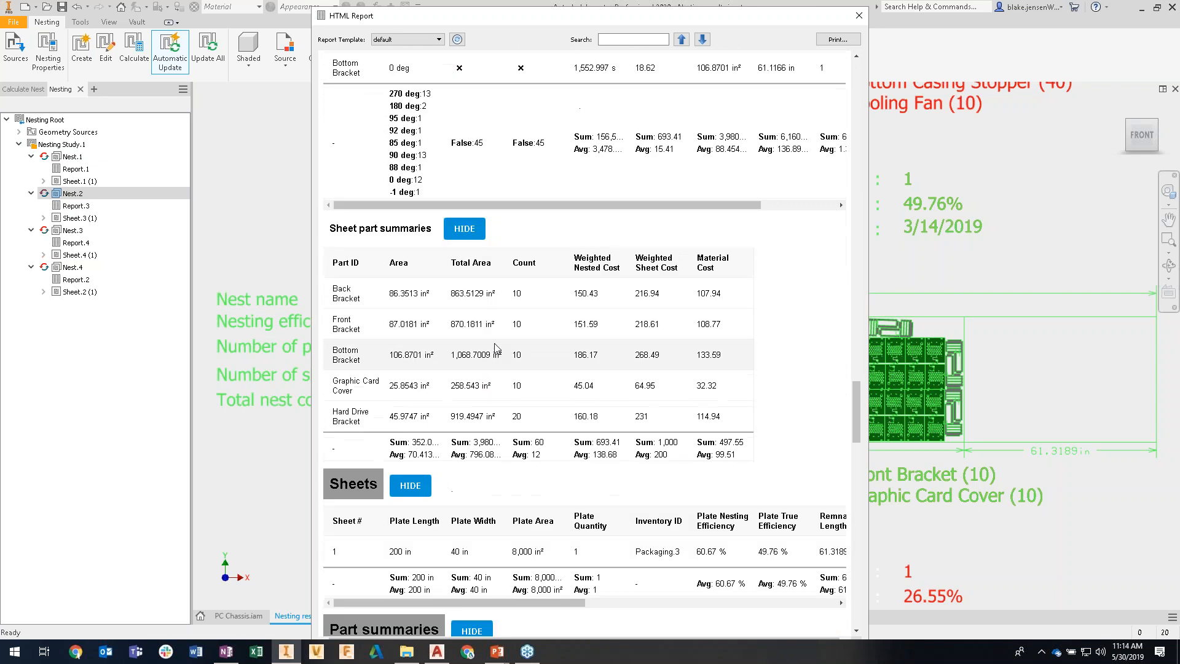
Step: Examine the report's part cost pie chart, part counts chart, and efficiency and cost chart, and close the report
scroll(557, 295, down, 6)
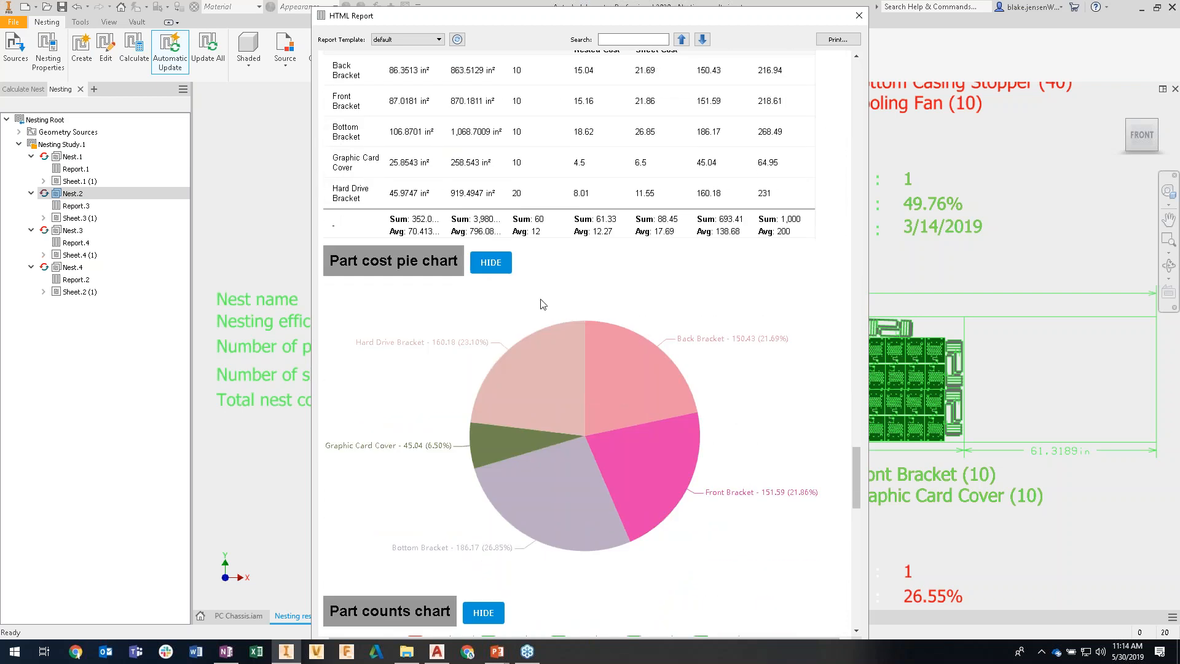
scroll(541, 304, down, 1)
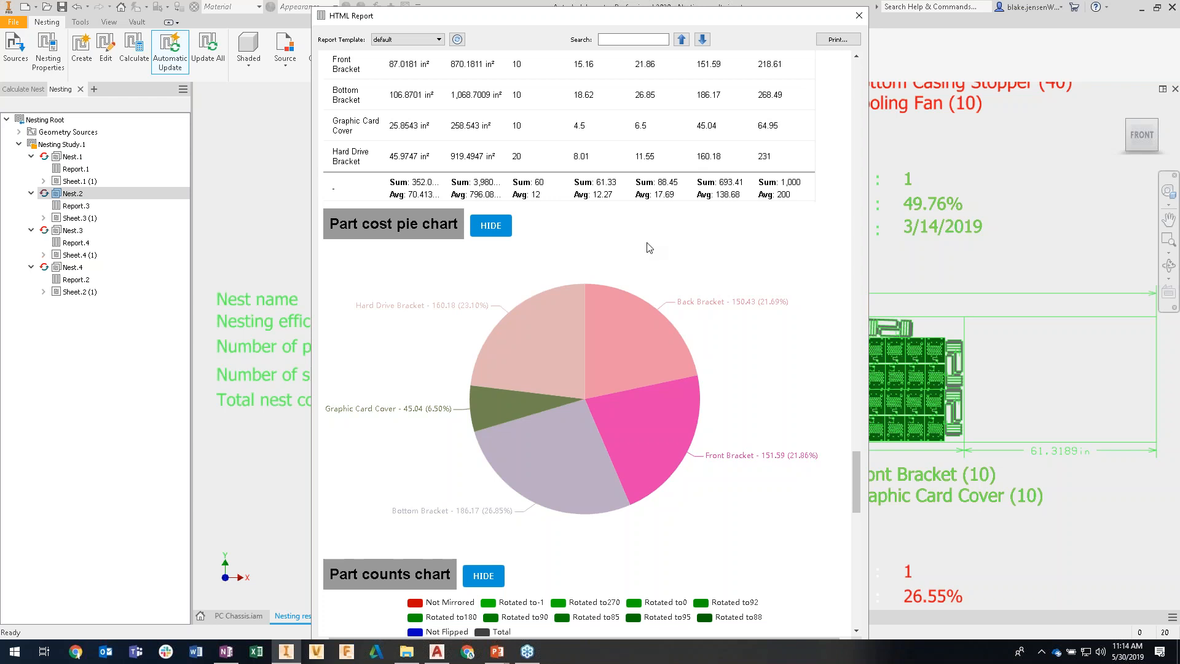
mouse_move(544, 331)
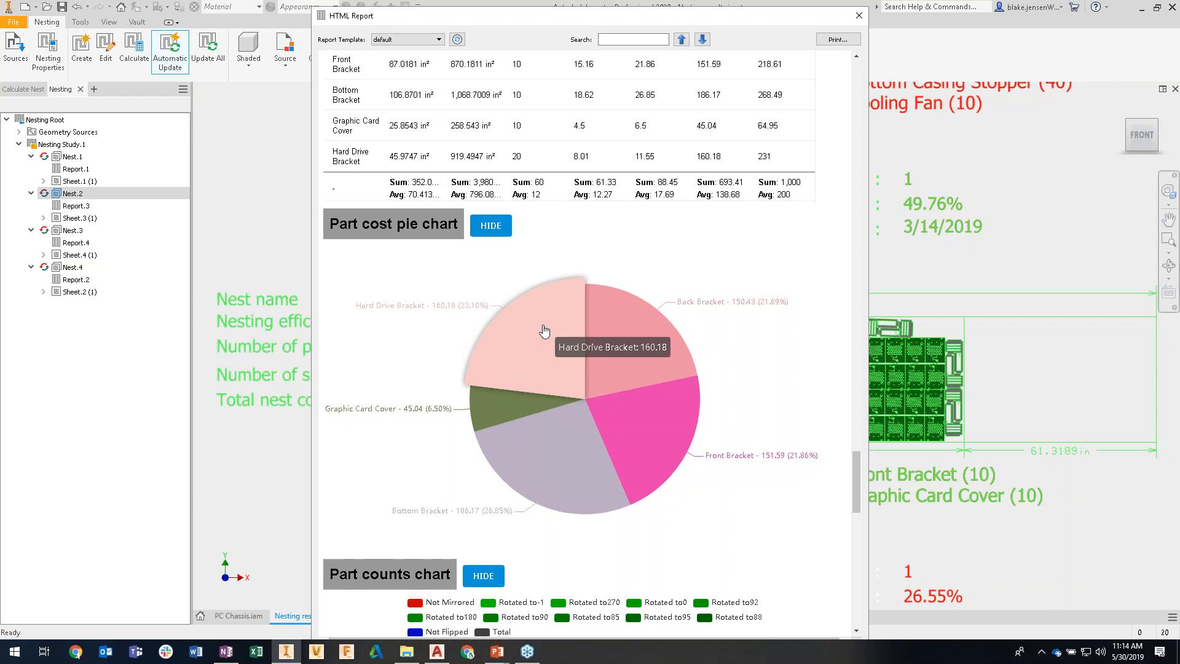
scroll(555, 336, down, 1)
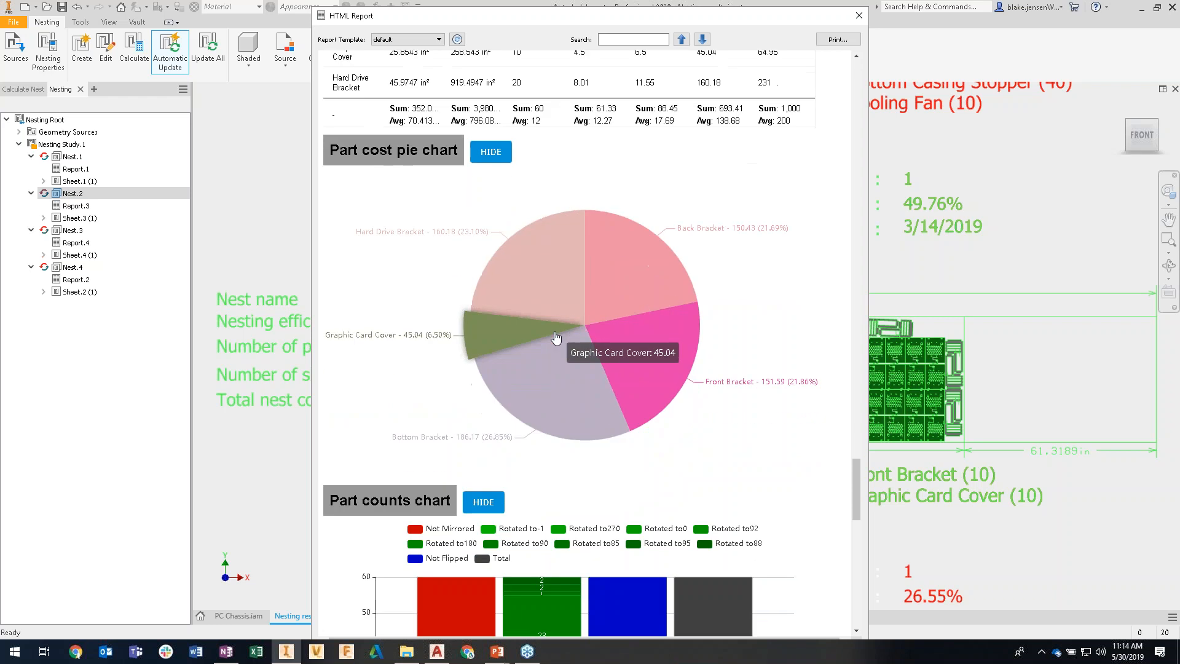
mouse_move(648, 284)
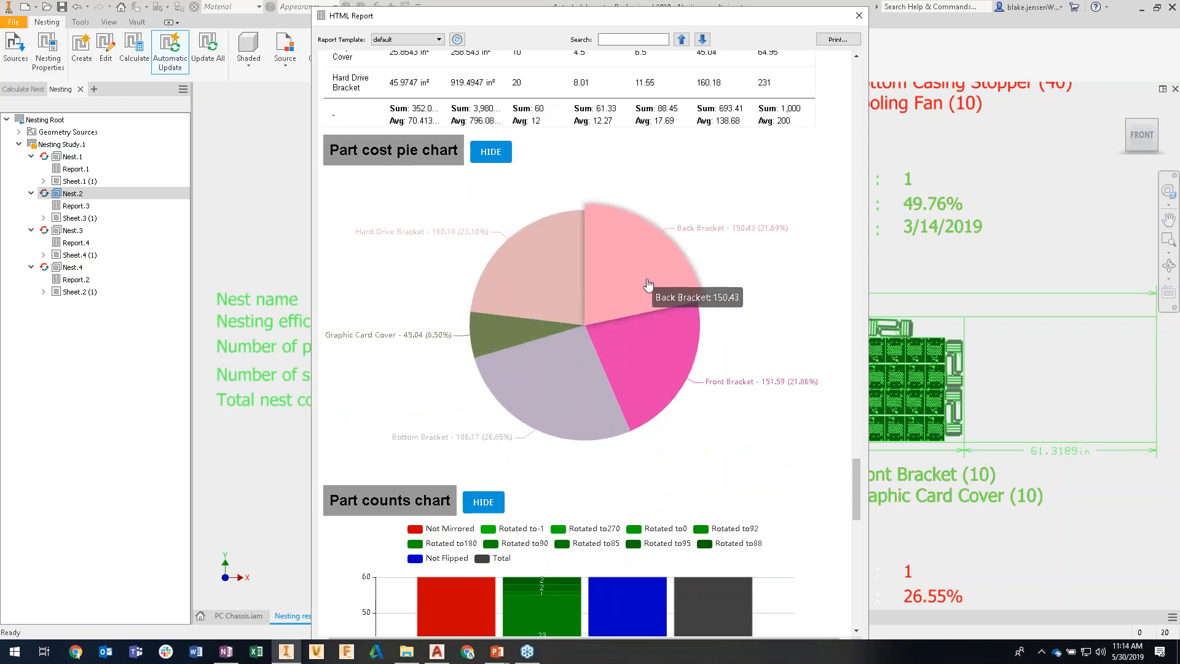
scroll(648, 284, down, 5)
scroll(647, 283, down, 4)
scroll(647, 282, down, 4)
mouse_move(609, 325)
scroll(609, 325, up, 5)
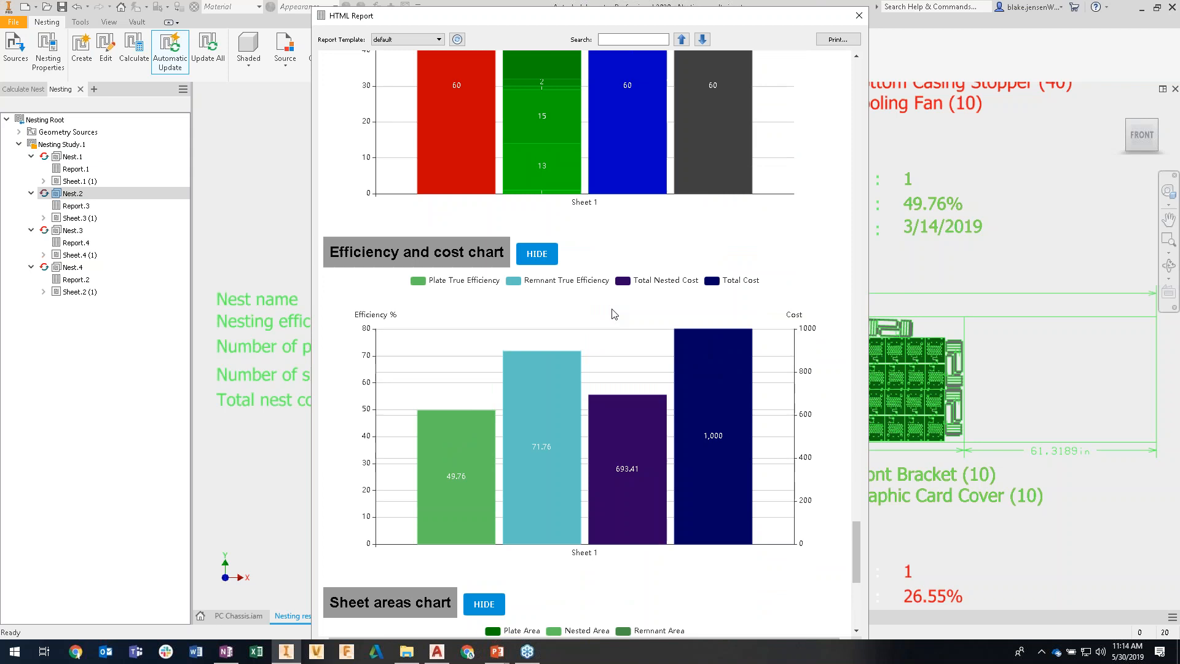
scroll(613, 314, up, 3)
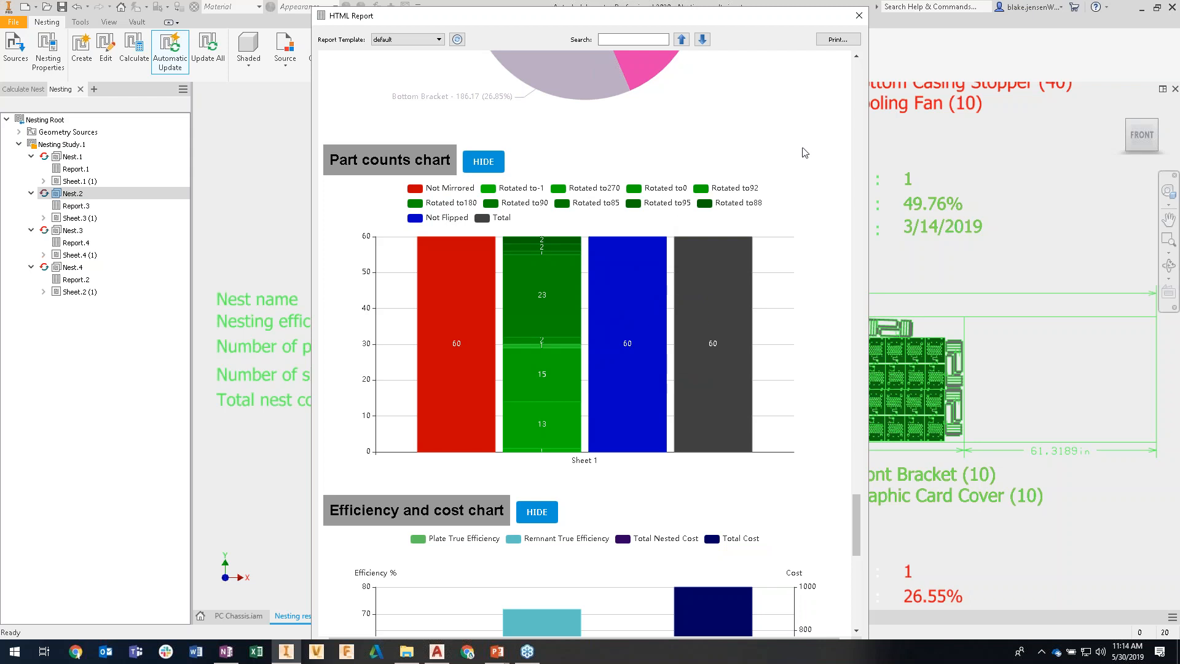
click(859, 16)
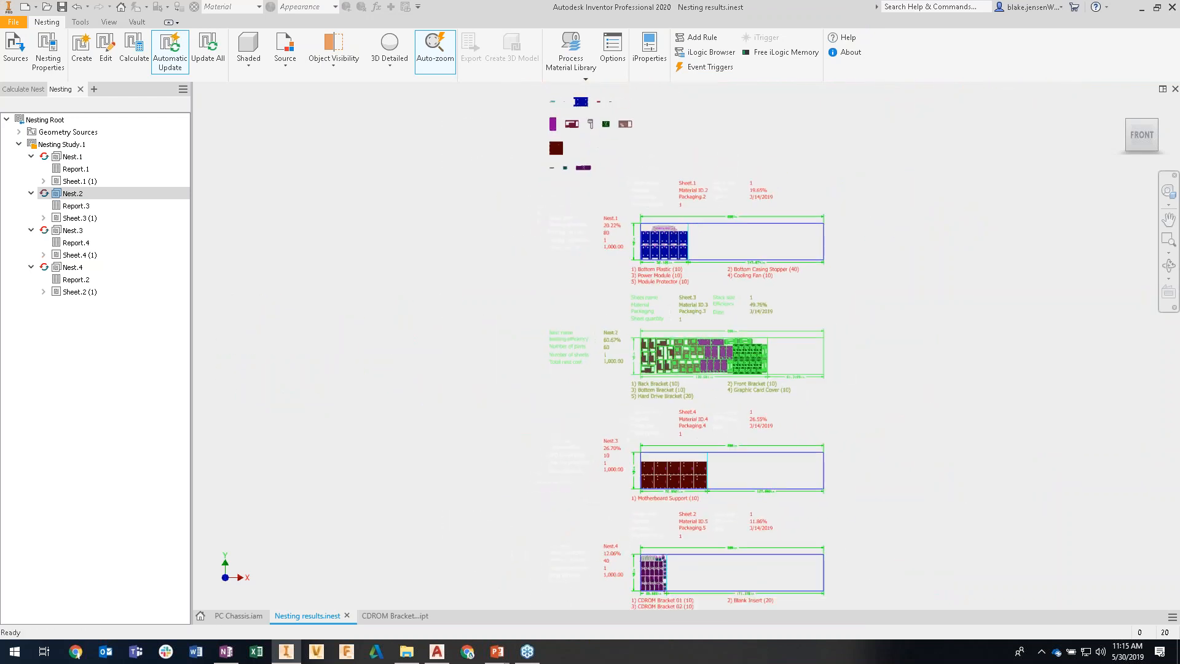
Step: Open the properties of Nest.2 to show its packaging, shapes to nest and global nest parameters
click(72, 194)
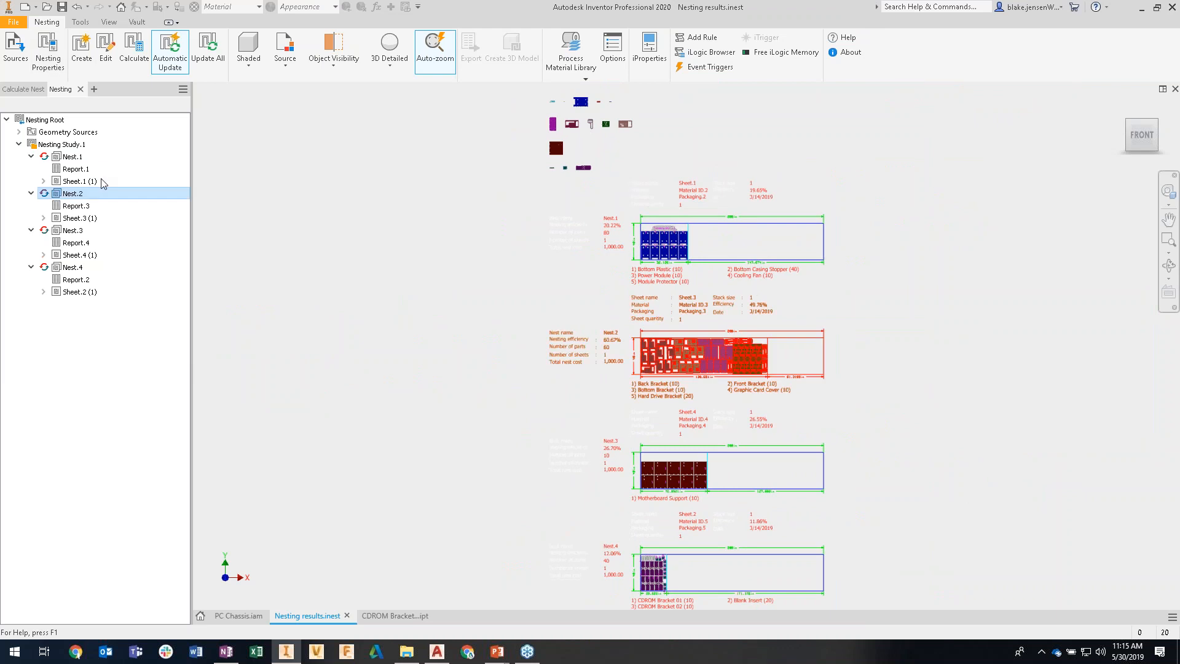
right_click(73, 195)
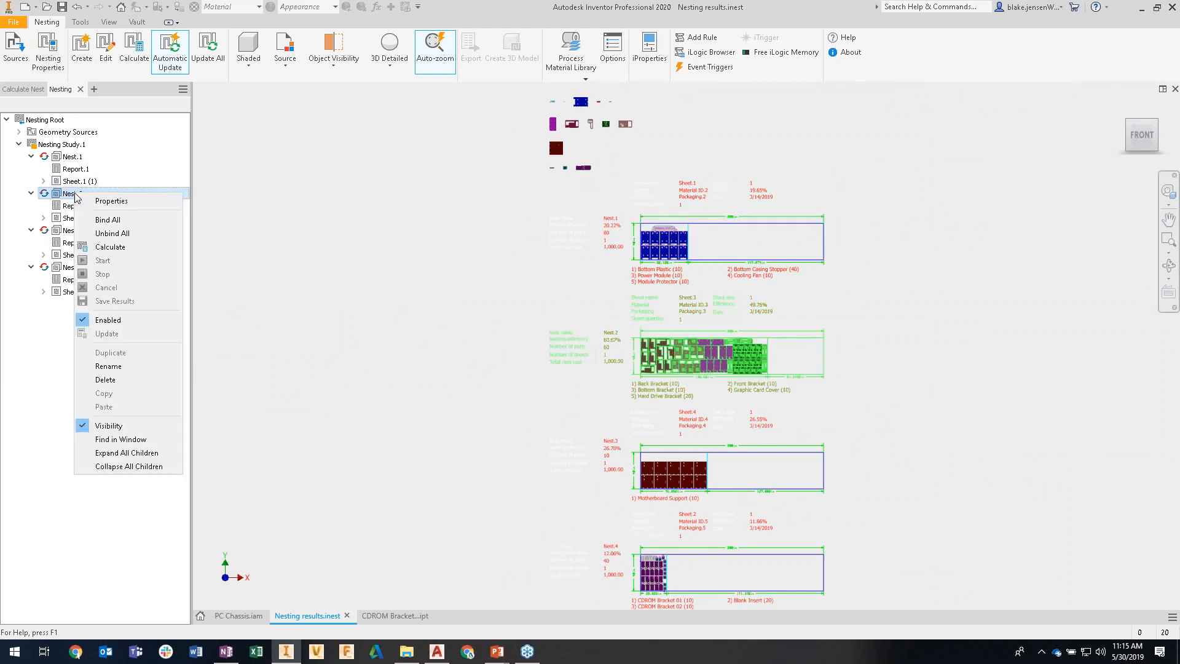
click(113, 203)
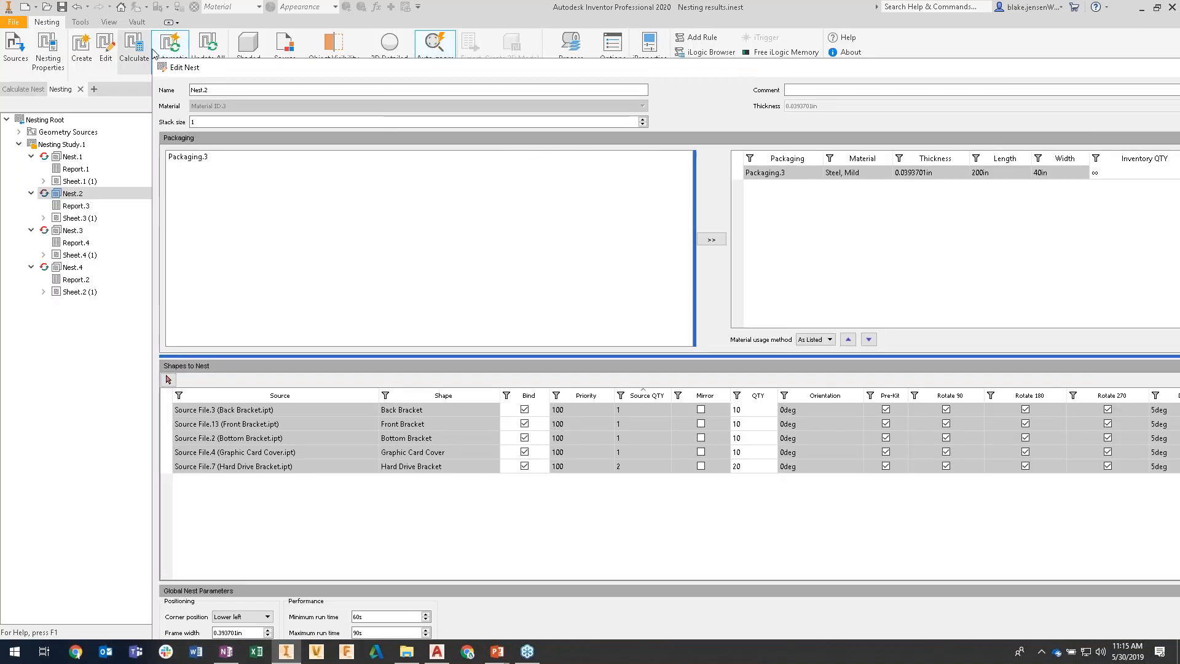
Step: Set Nest.2's item separation to .100 in and frame width to .125 in, and recalculate the nest
drag(153, 59, 498, 187)
drag(646, 196, 305, 45)
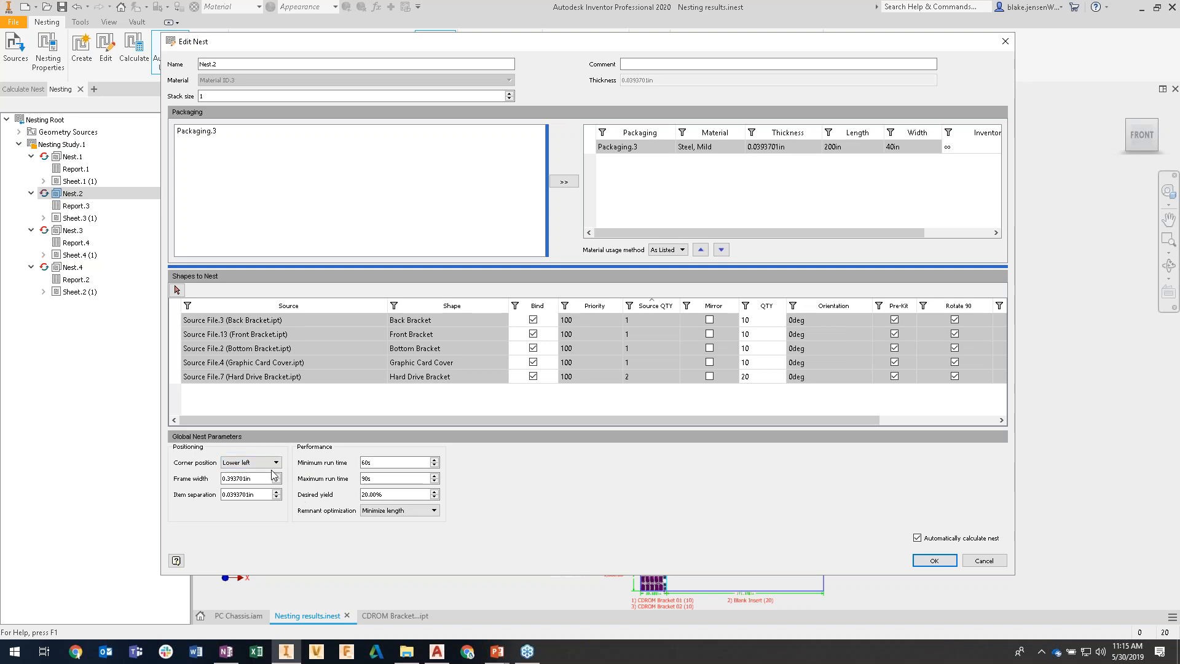
drag(257, 495, 192, 499)
text(.)
text(100)
key(Tab)
drag(262, 480, 185, 480)
text(.125)
click(931, 561)
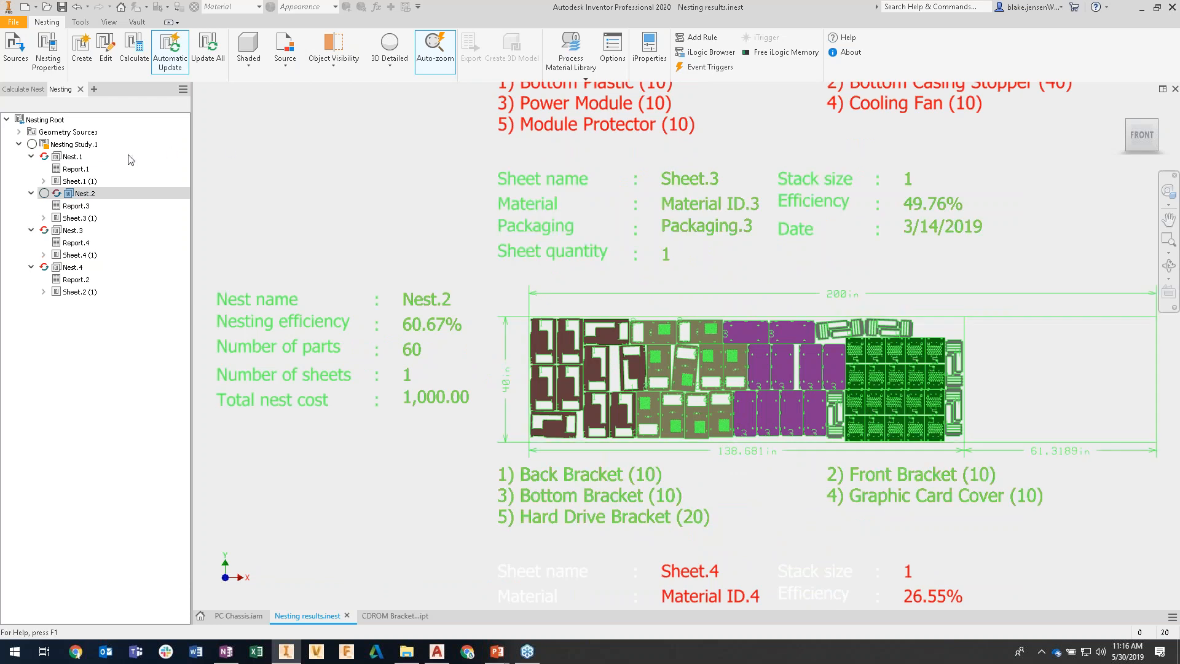
click(31, 89)
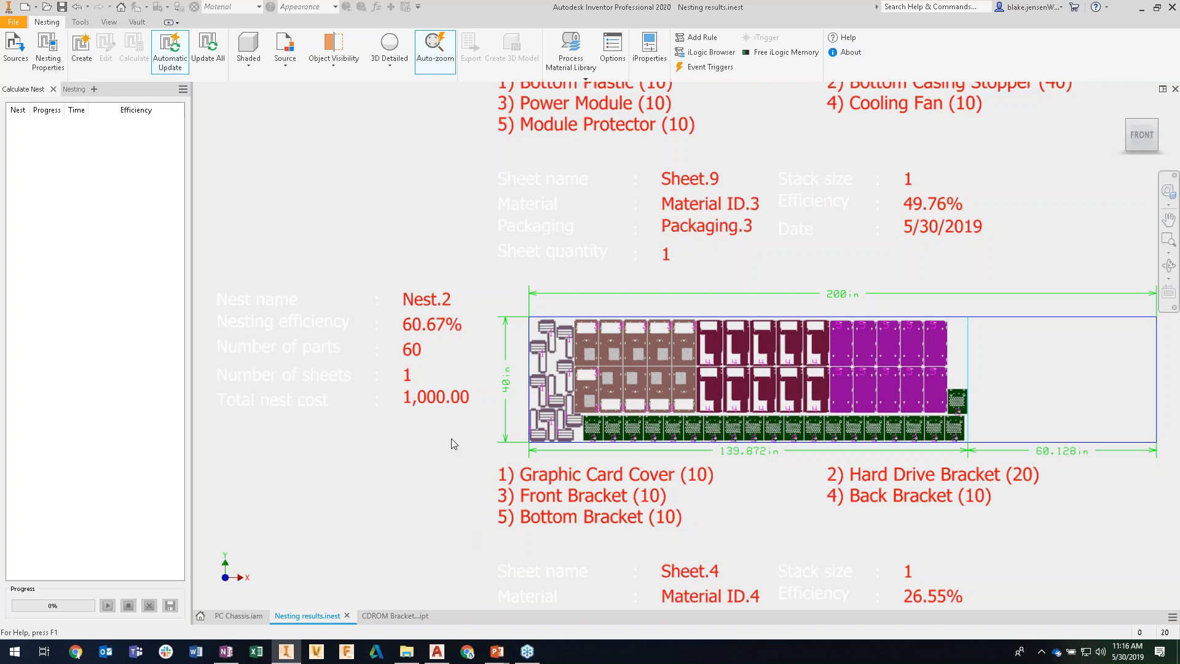
Step: Switch to AutoCAD and paste three copies of the uppermost loose part nearest the stock into the nesting stock rectangle
click(434, 656)
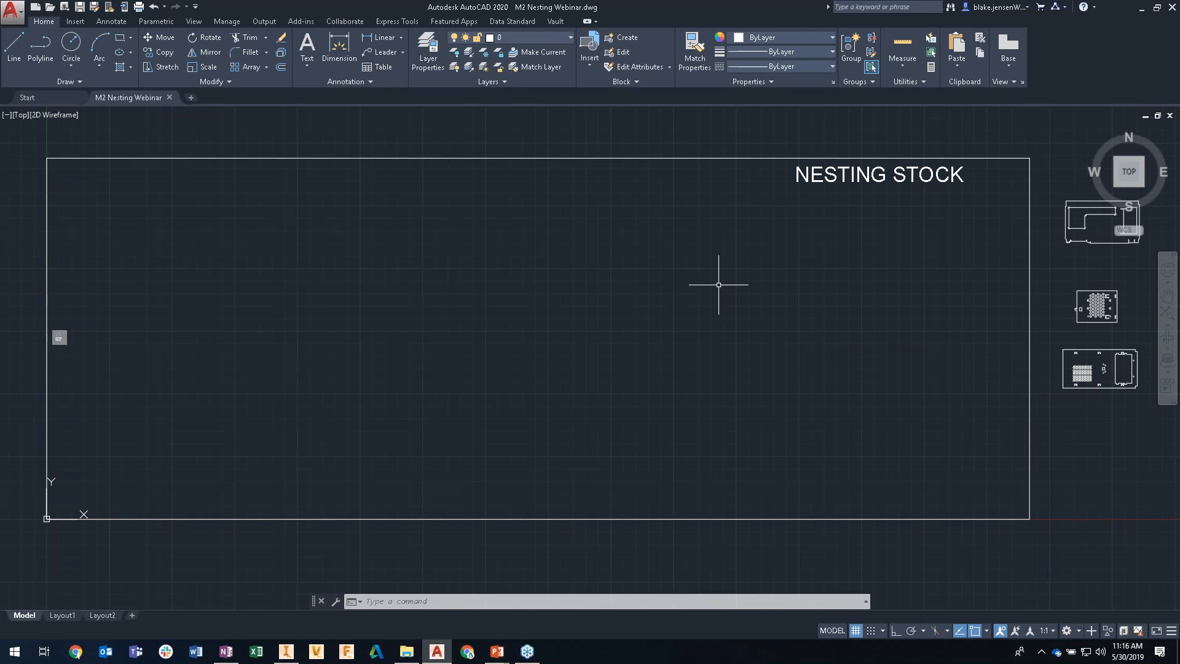
scroll(1061, 426, down, 2)
middle_drag(1067, 416, 891, 383)
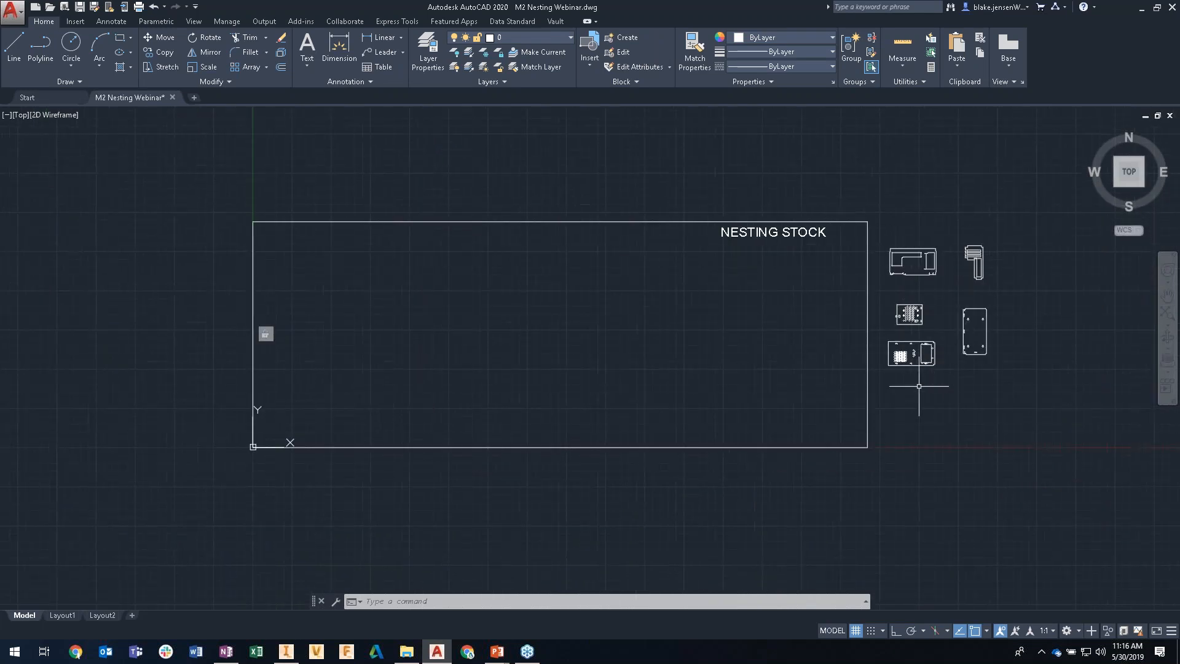
click(906, 273)
key(ctrl+c)
click(284, 238)
key(ctrl+v)
click(274, 255)
key(ctrl+v)
click(273, 287)
key(ctrl+v)
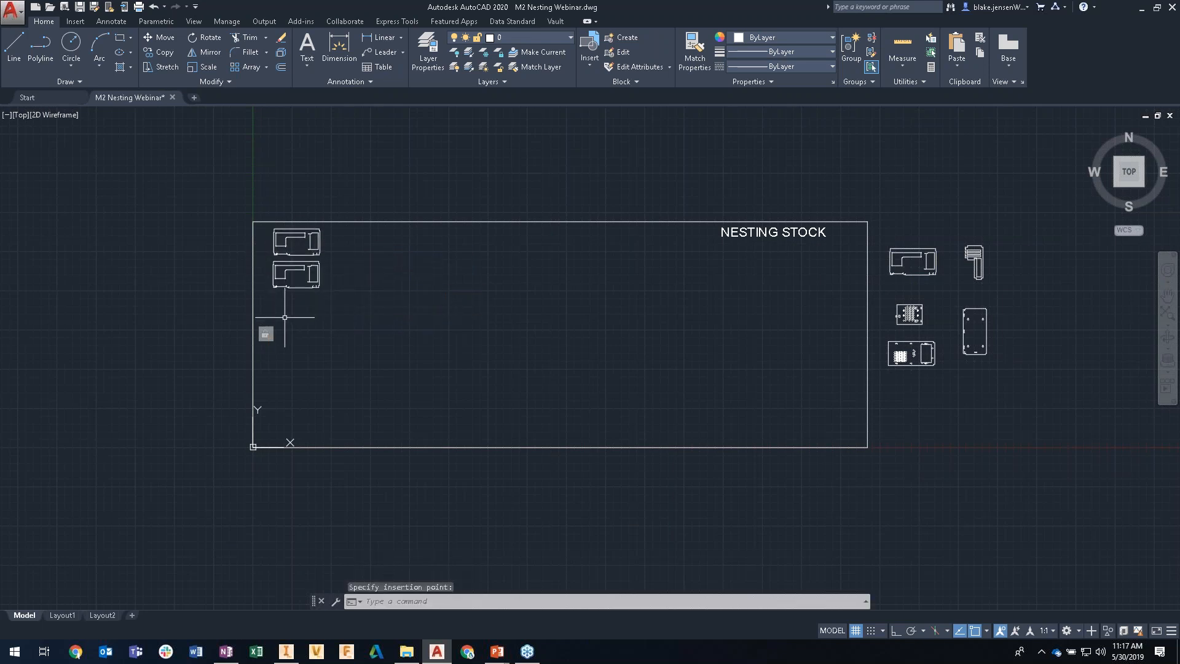
click(273, 322)
Step: Move the first pasted part into the upper-left corner of the nesting stock
click(274, 228)
click(274, 228)
click(274, 228)
scroll(271, 232, down, 4)
scroll(271, 233, up, 4)
click(222, 190)
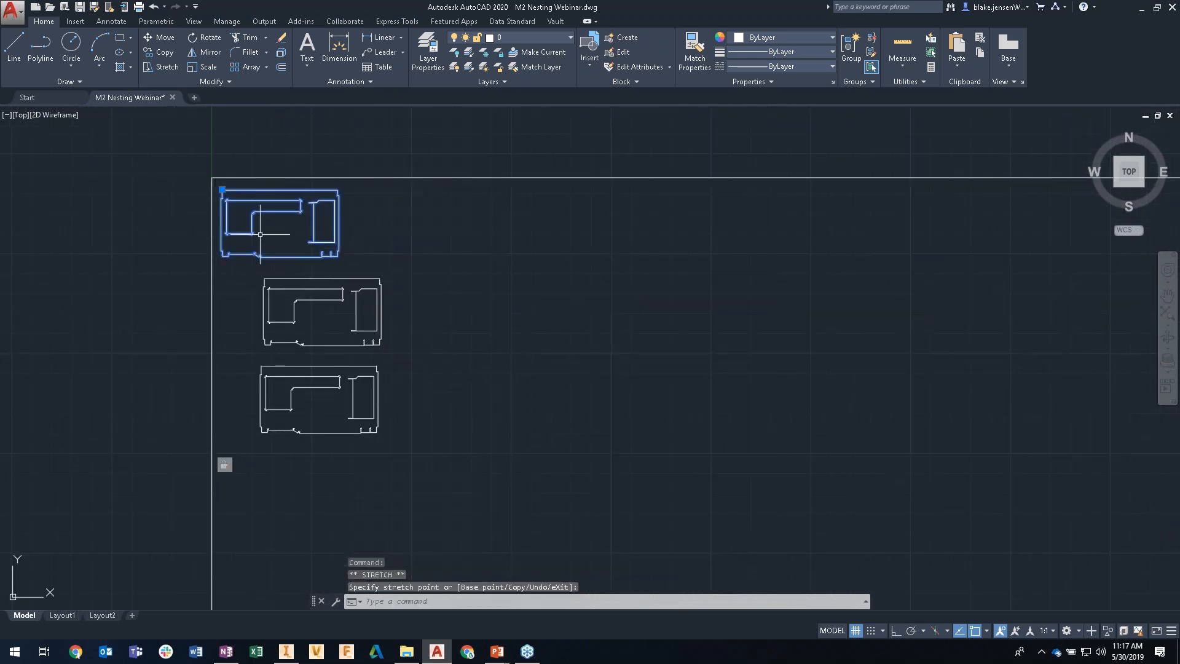
Step: Move the second pasted part directly below the first and the third beside the first to pack them manually
click(265, 284)
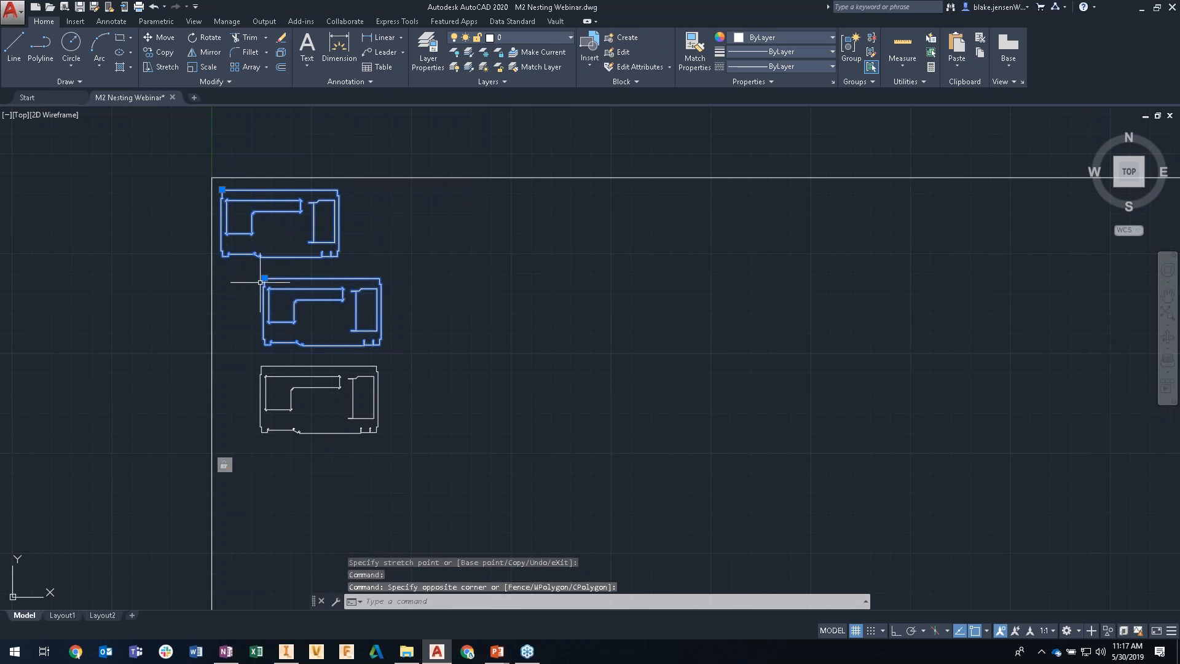
click(264, 278)
click(223, 268)
click(260, 355)
click(255, 364)
click(261, 366)
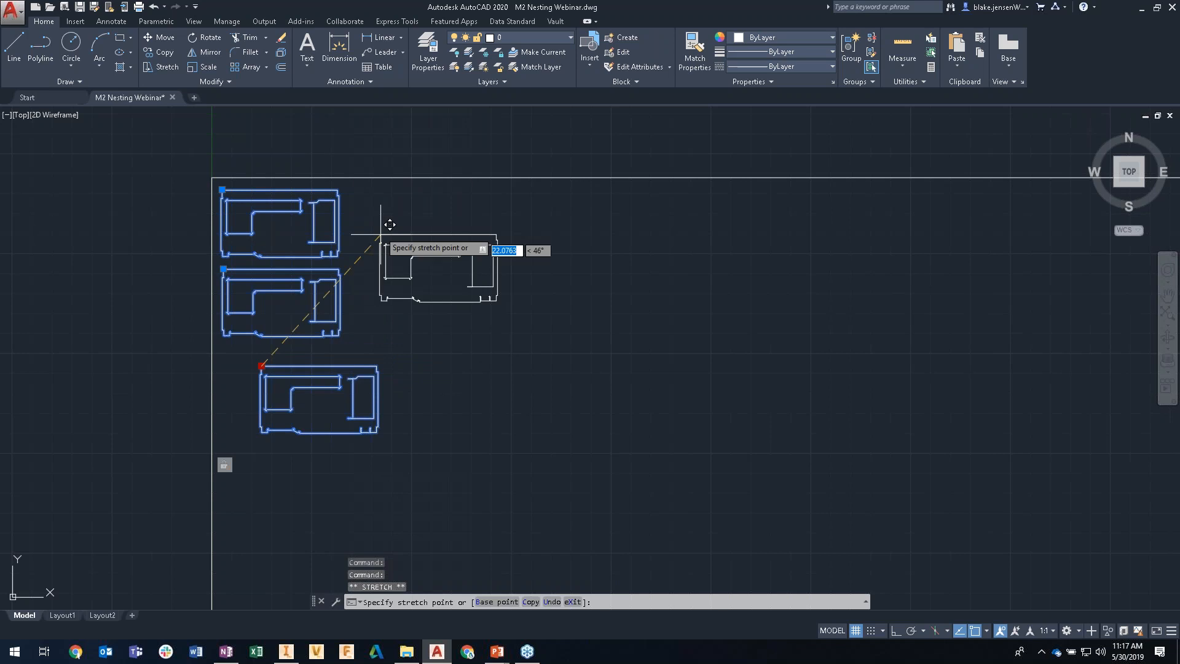
click(360, 185)
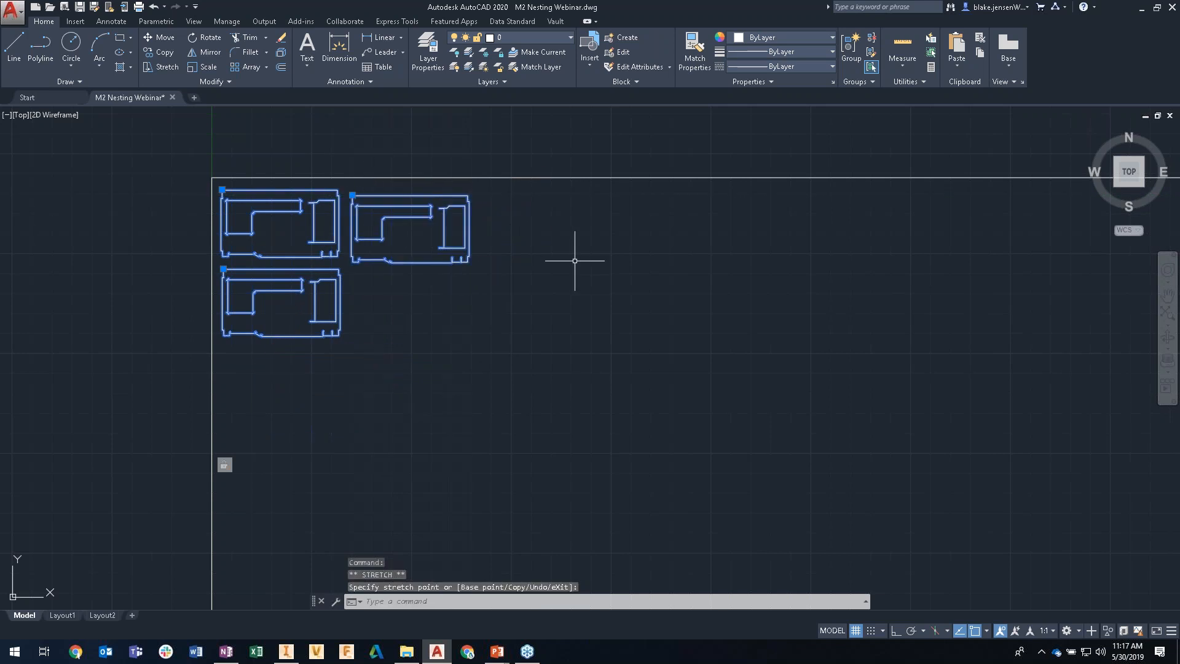
key(Escape)
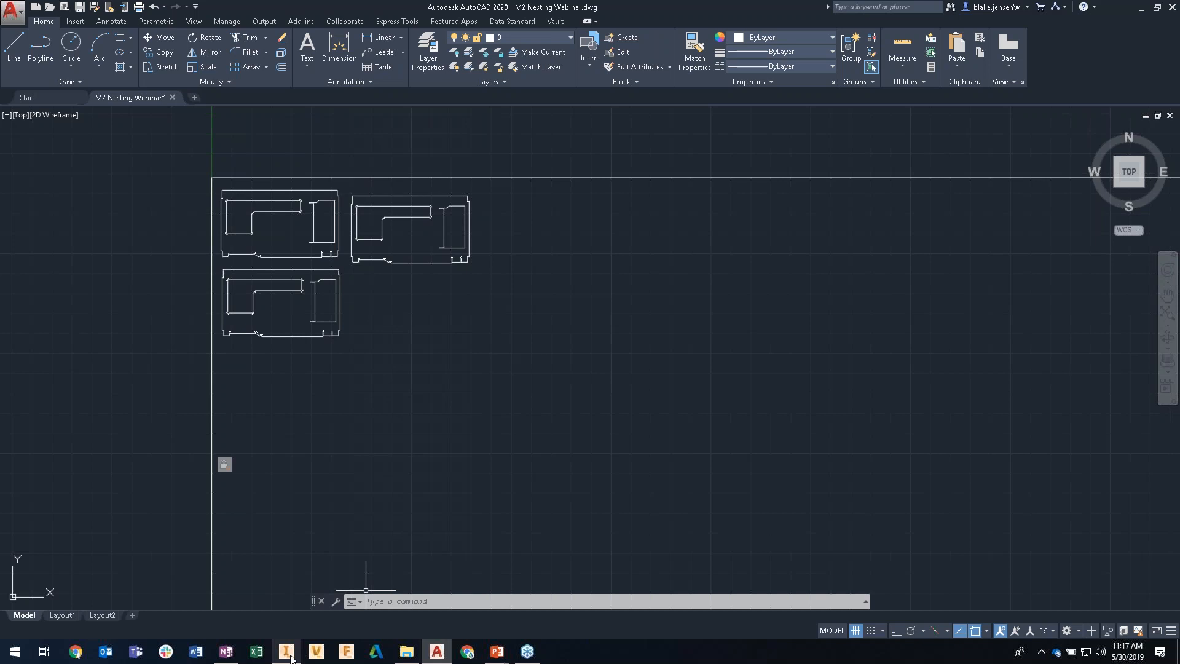
Step: Switch to Inventor and inspect the export file types for Nest.2's Sheet.9, keeping AutoCAD DXF, without saving a file
mouse_move(289, 655)
click(269, 597)
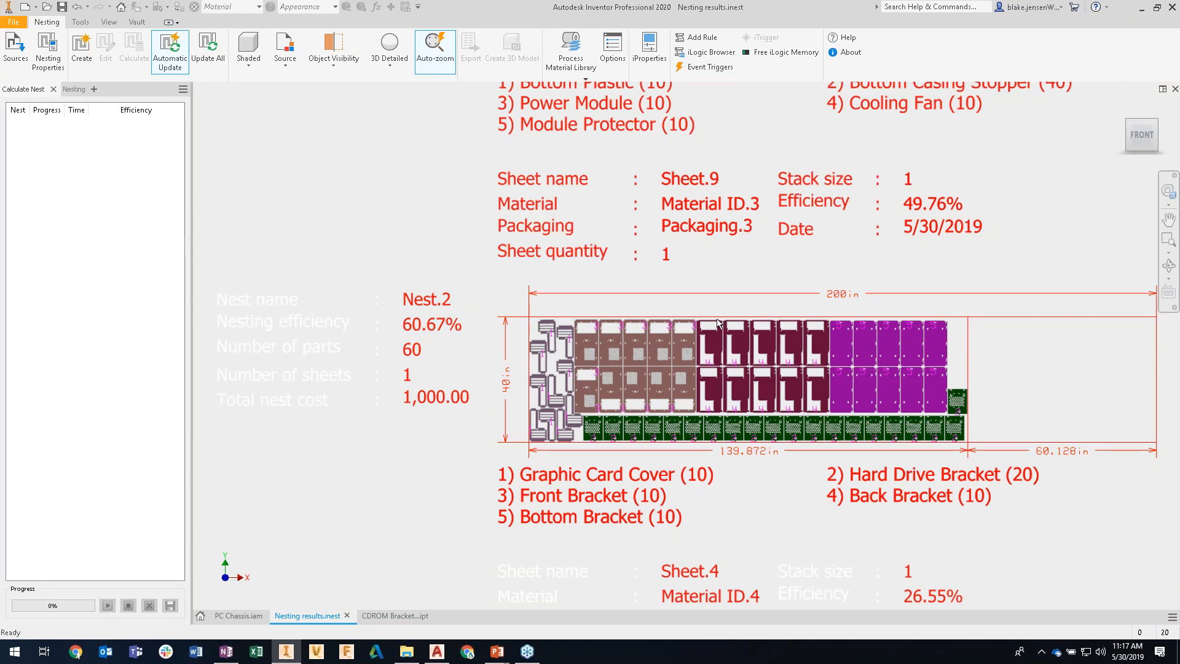
click(65, 90)
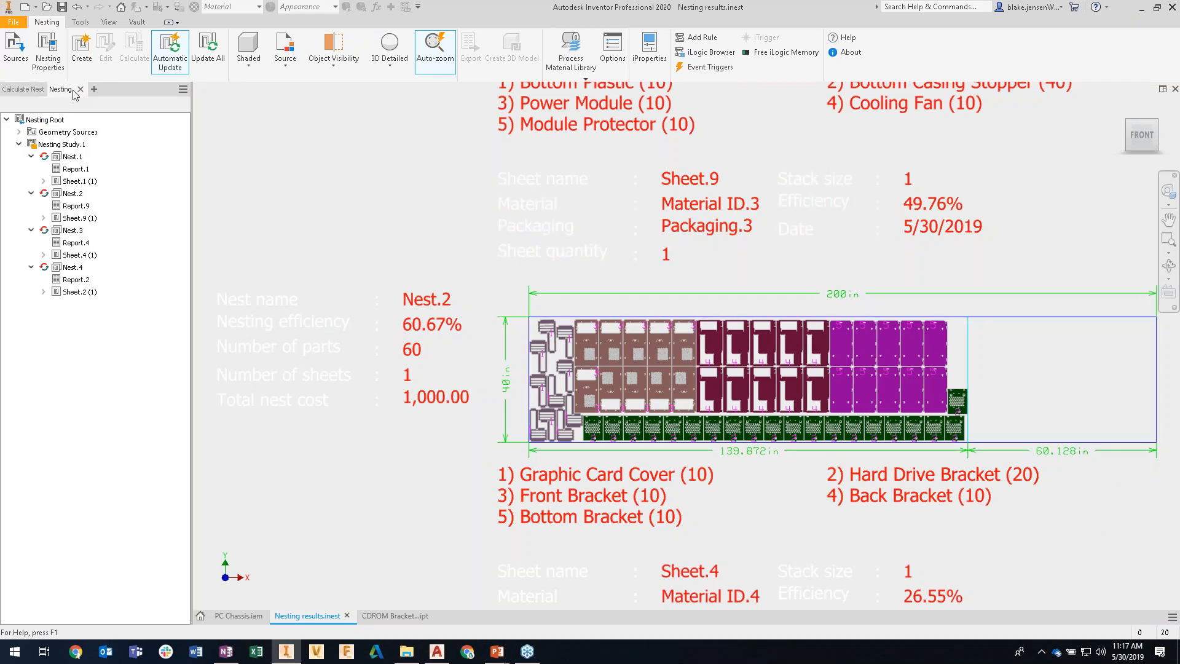
click(76, 219)
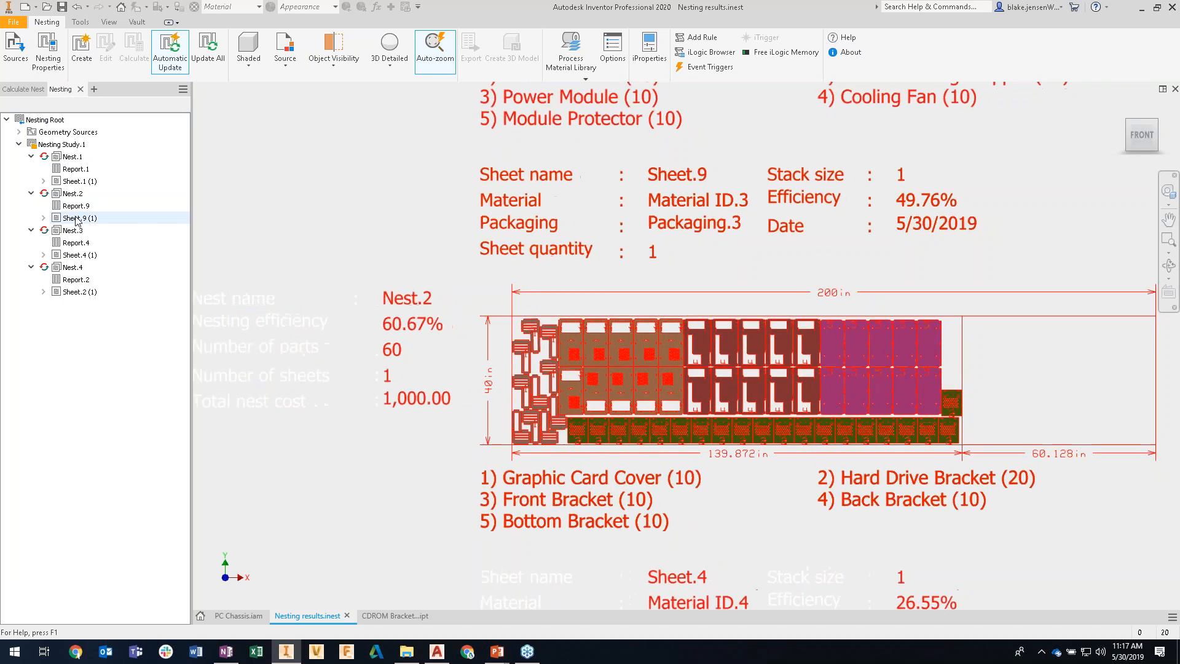
right_click(77, 221)
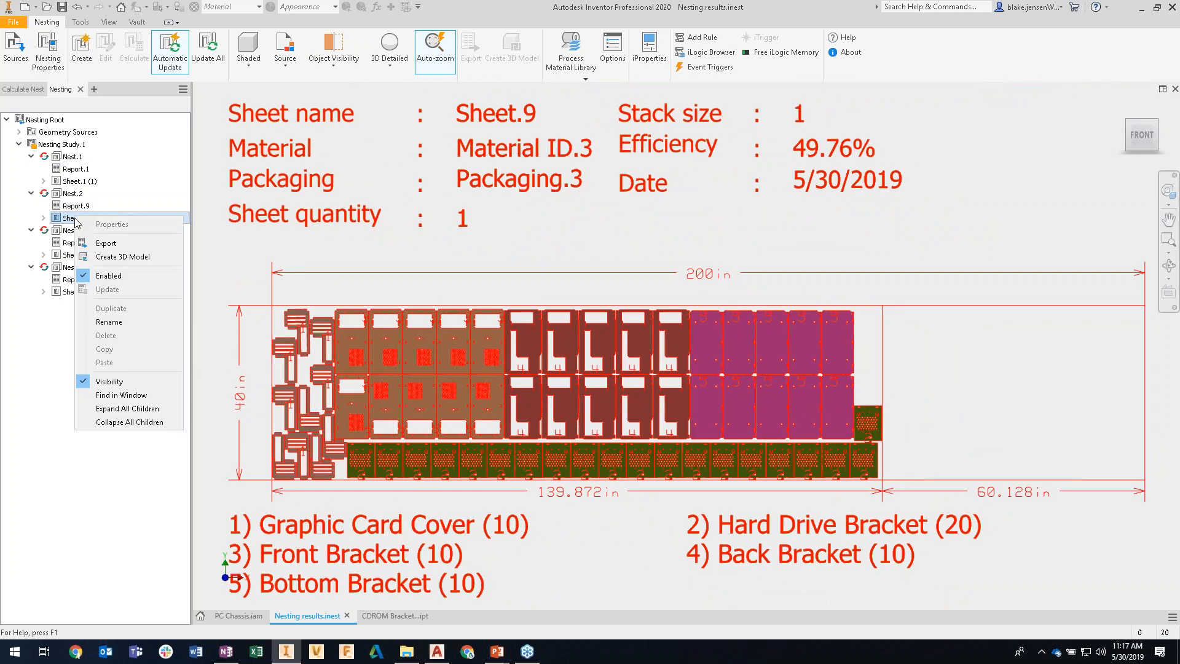
click(123, 245)
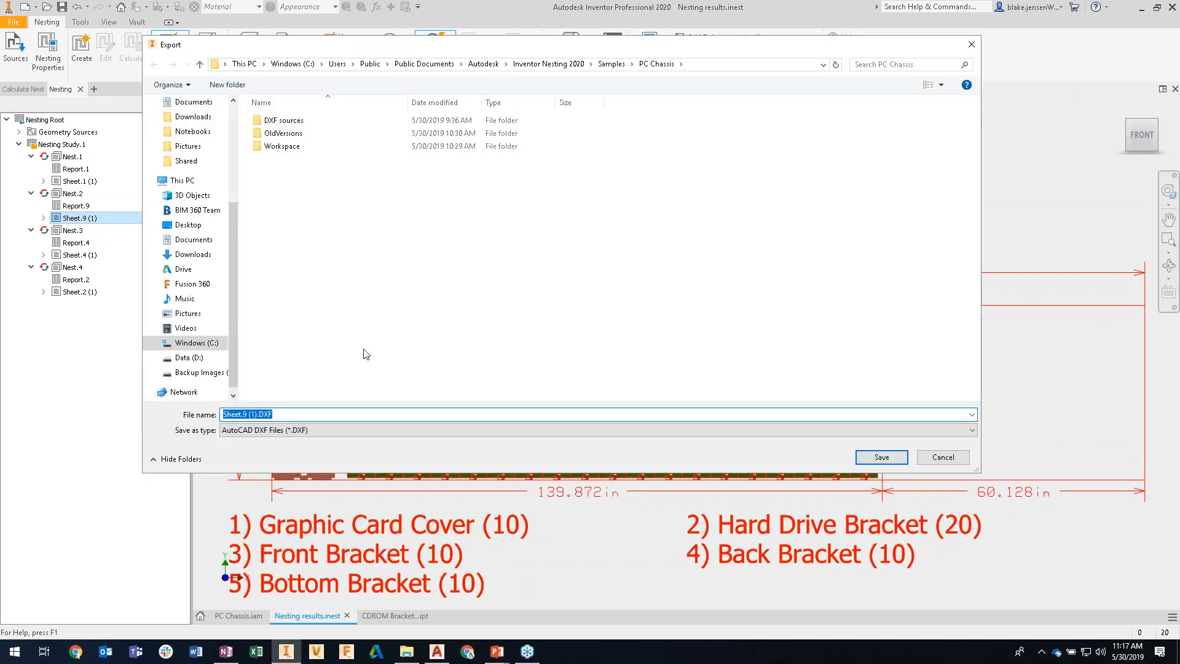
click(321, 430)
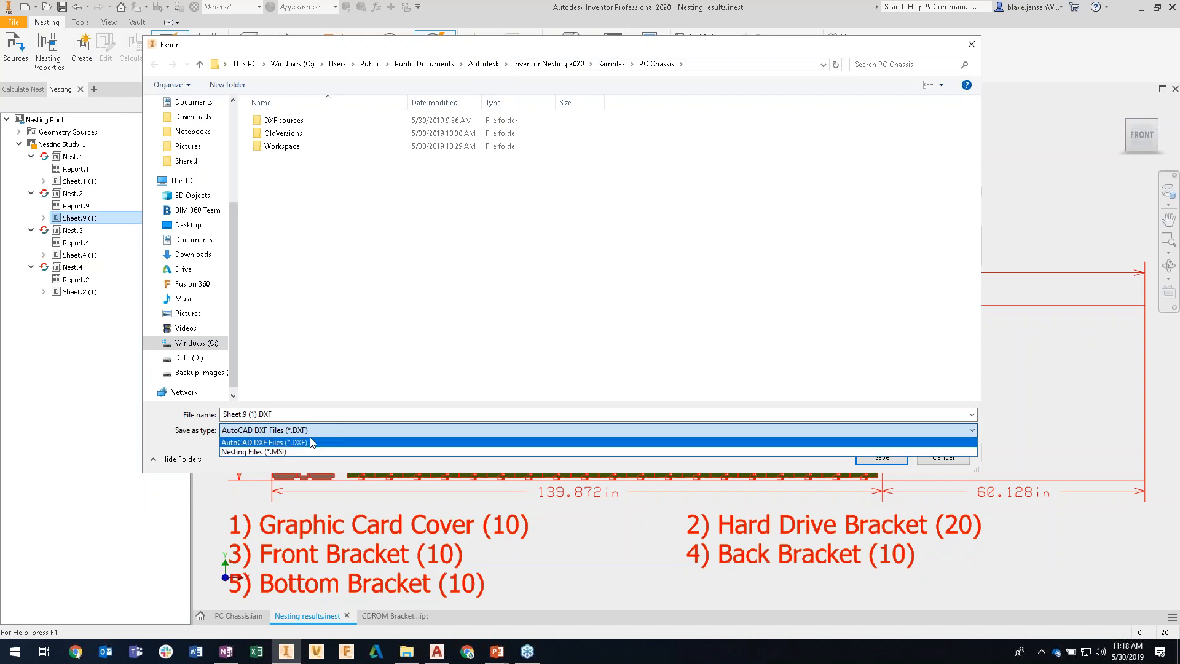
click(313, 443)
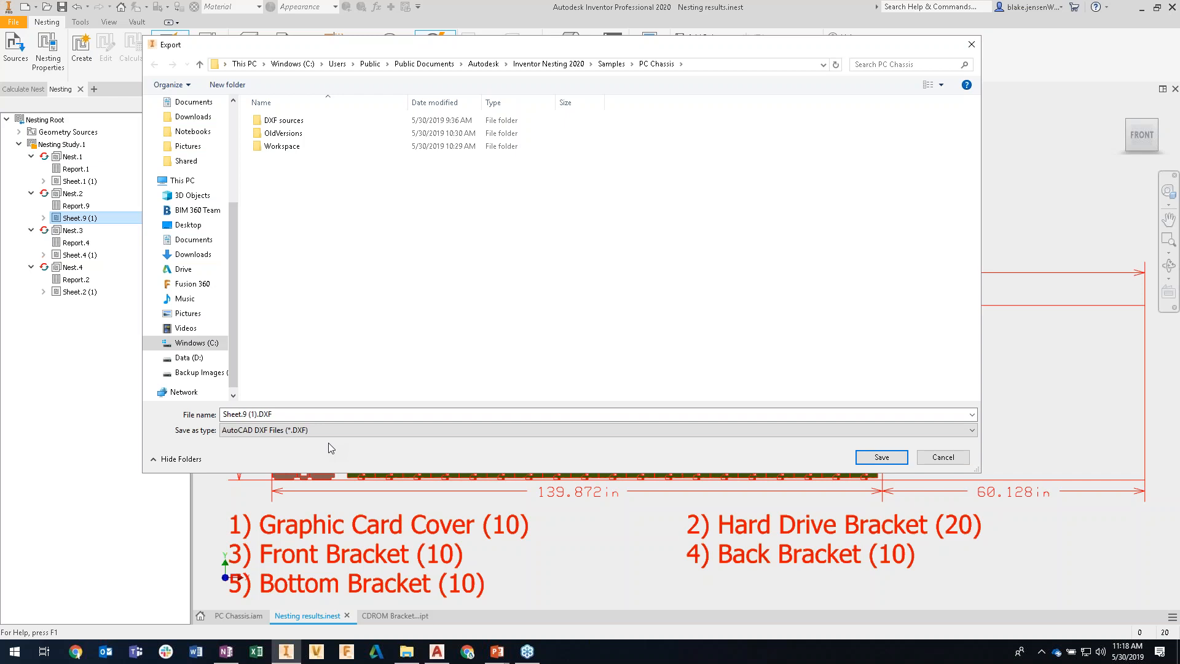
click(934, 458)
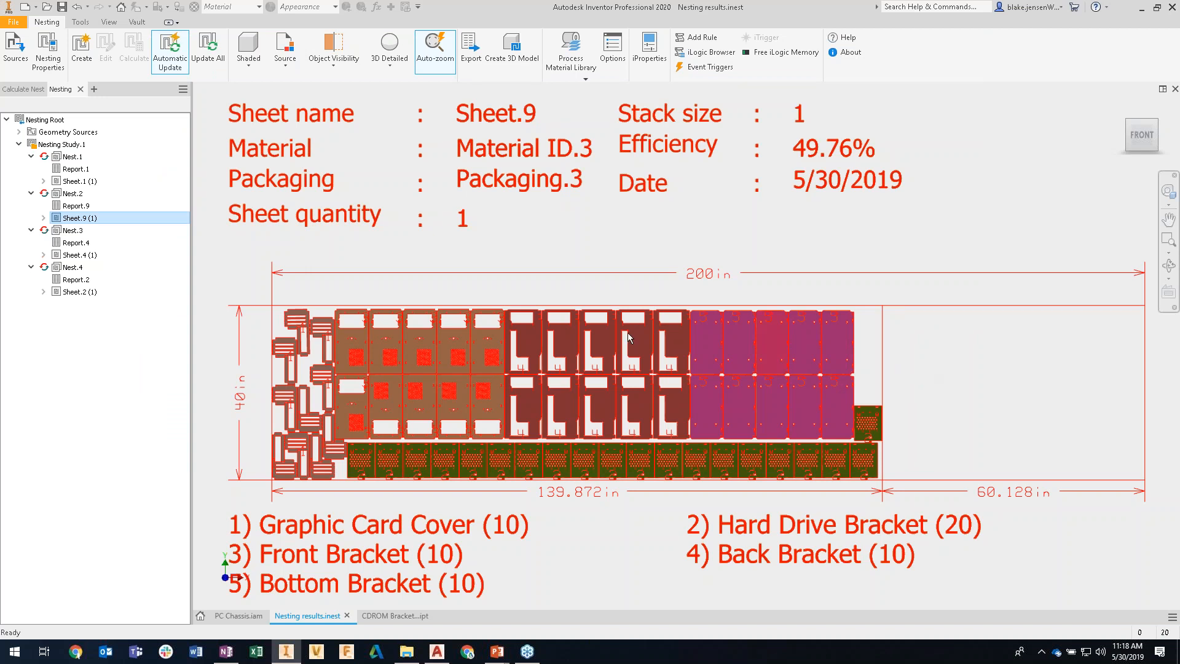
Step: Try to create a 3D model of Sheet.9 as a multi-body part file with the stock included
right_click(74, 217)
click(125, 257)
click(393, 225)
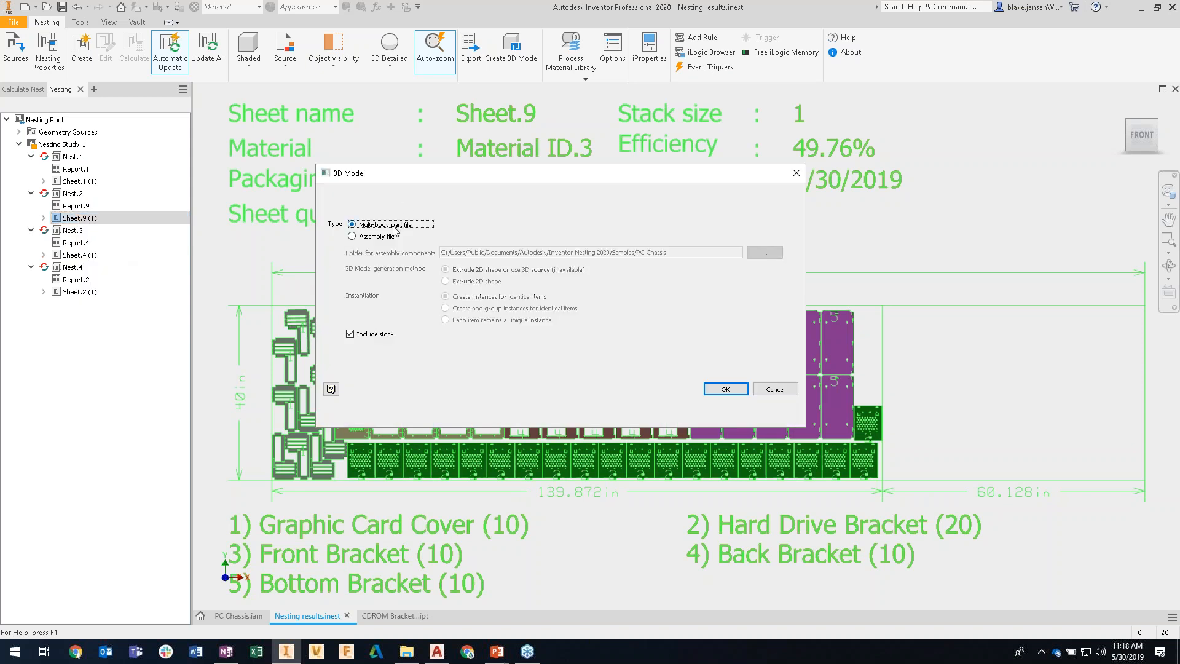
click(725, 391)
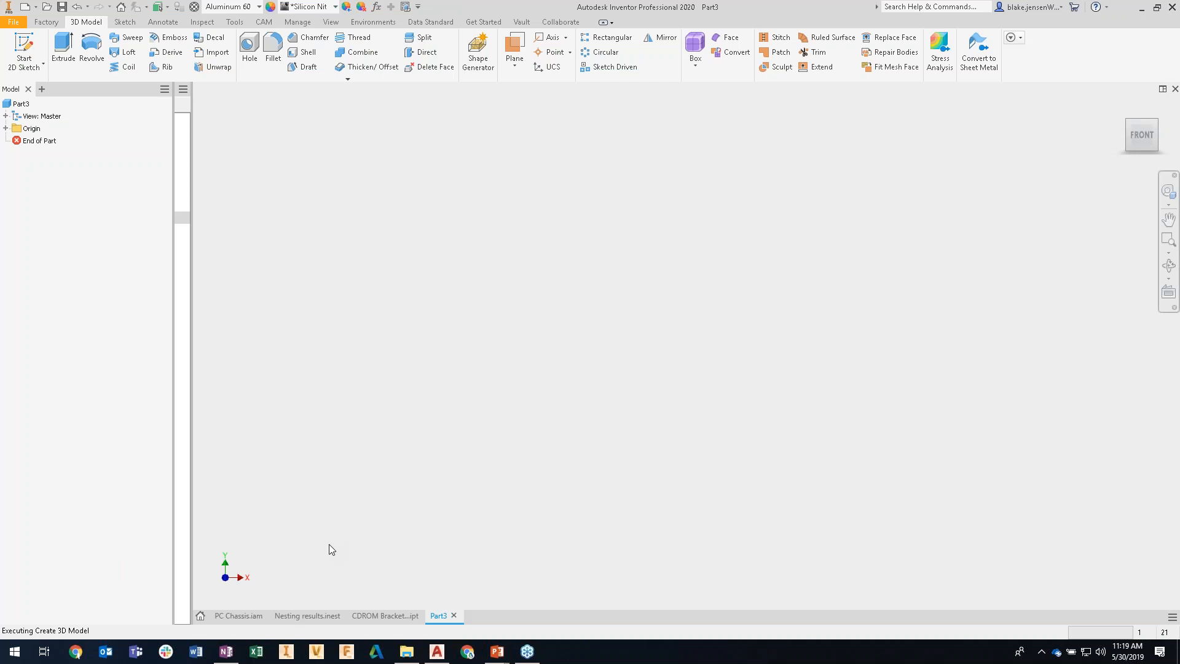
Step: Return to Inventor and open the recent part Nest.2-Sheet.3 (1).ipt
key(alt+Tab)
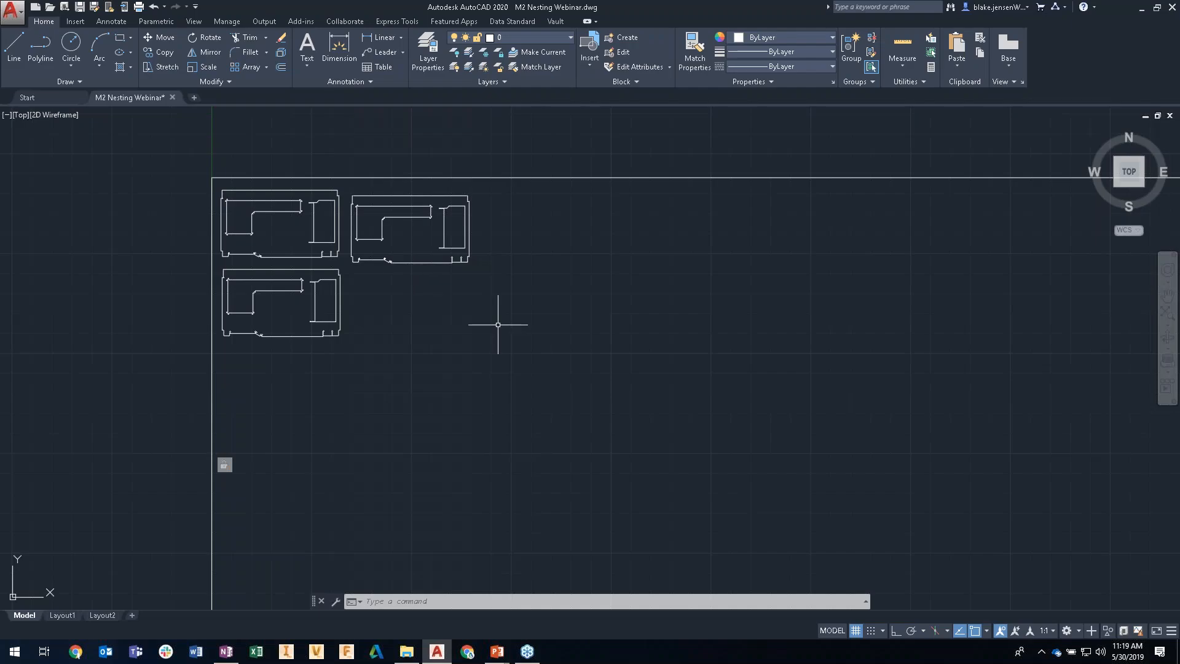
click(284, 653)
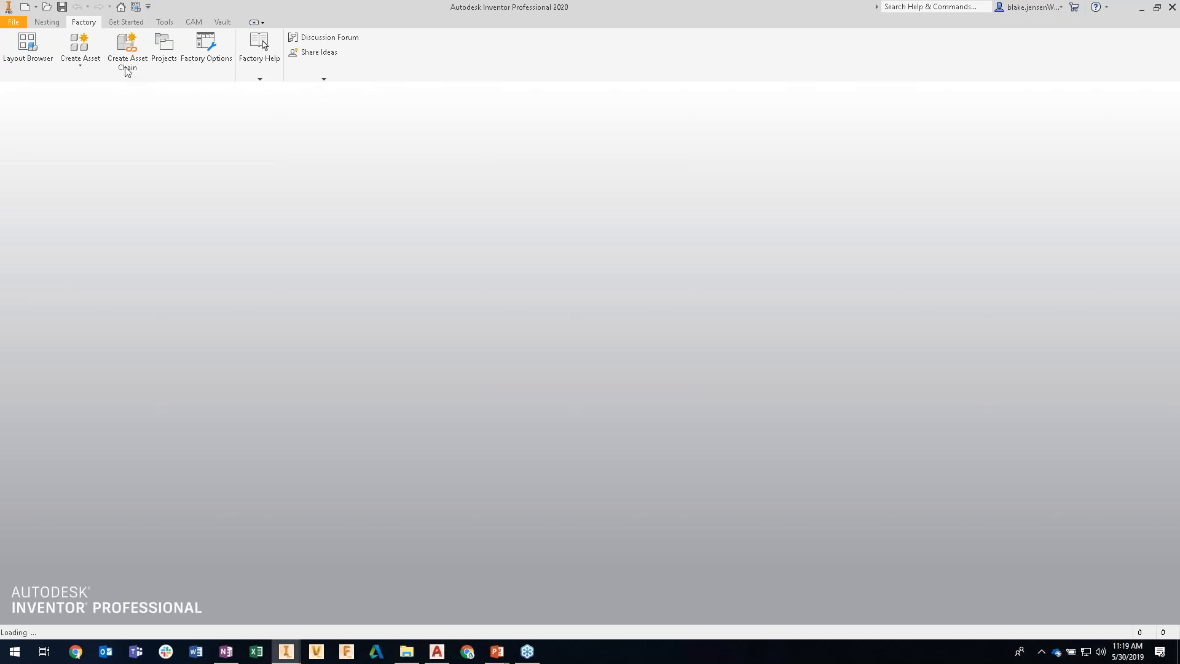
click(128, 25)
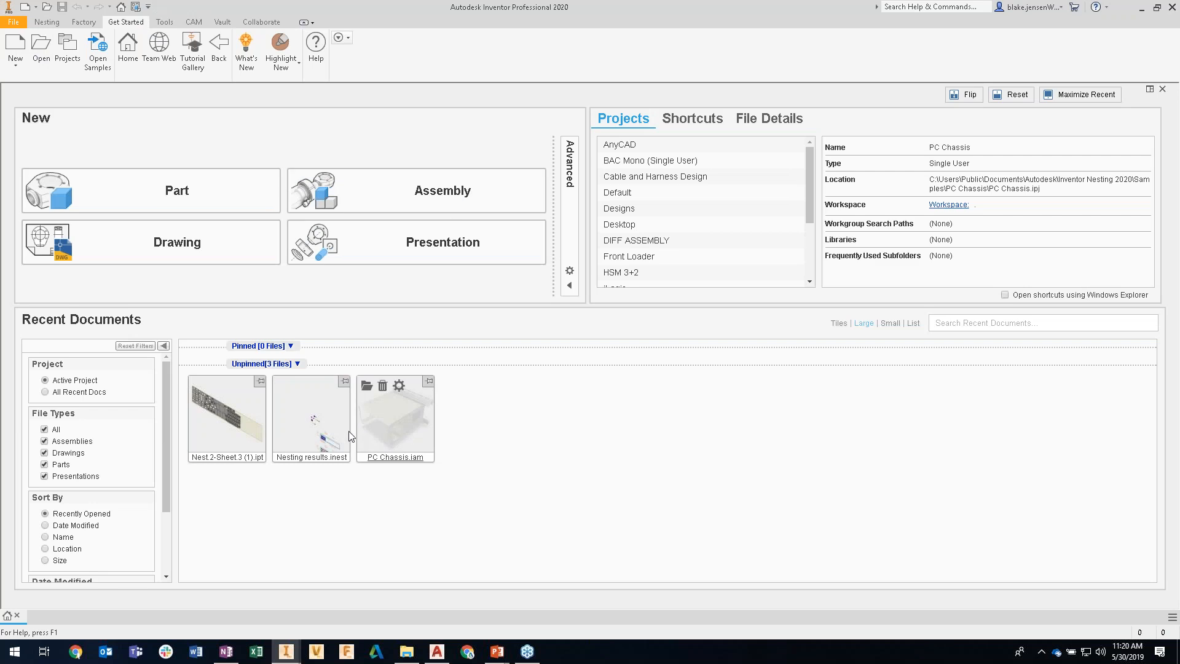
click(199, 386)
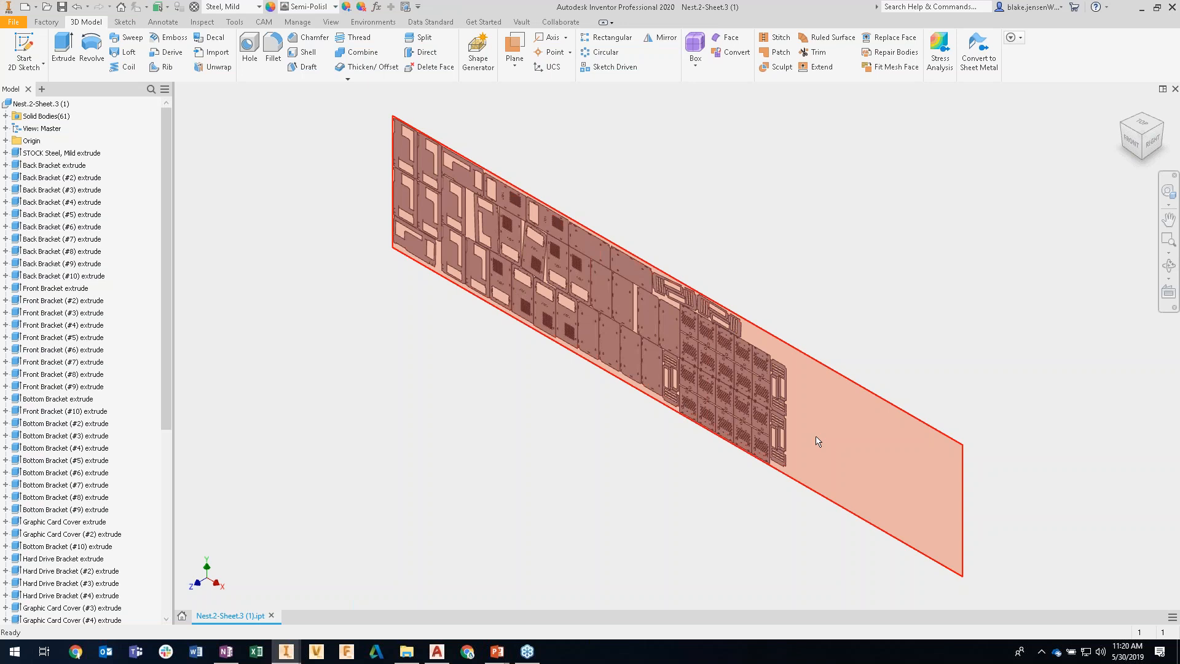
Step: Create a CAM setup with the Cutting operation type and the stock sheet body as its model
mouse_move(837, 460)
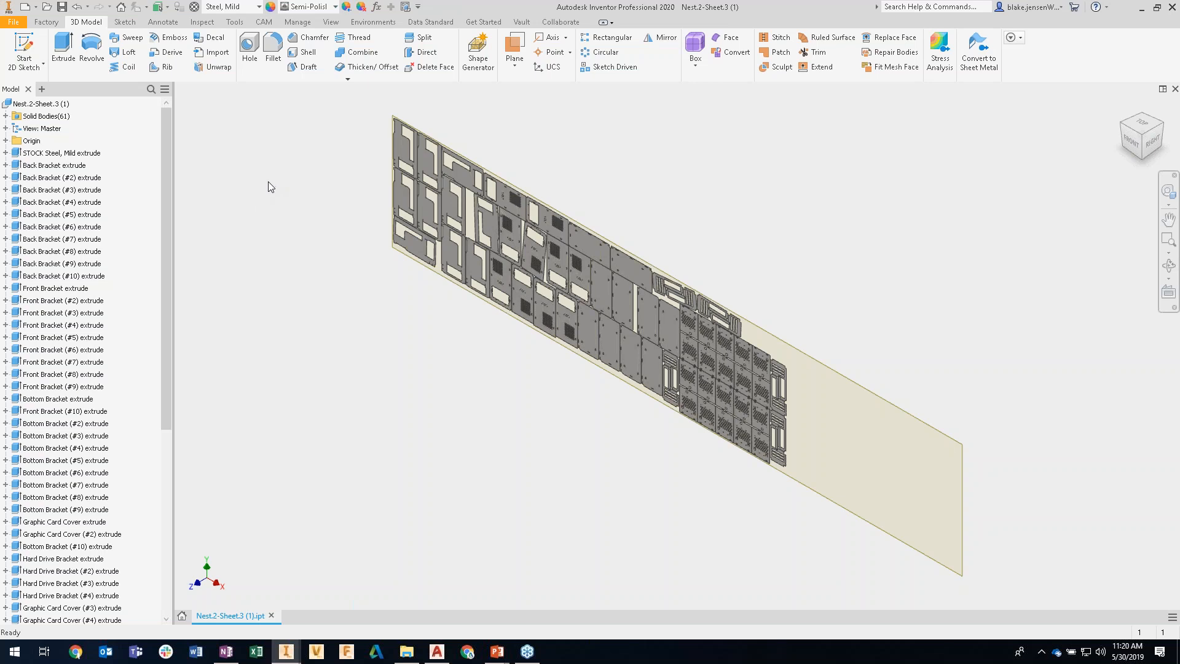
click(264, 23)
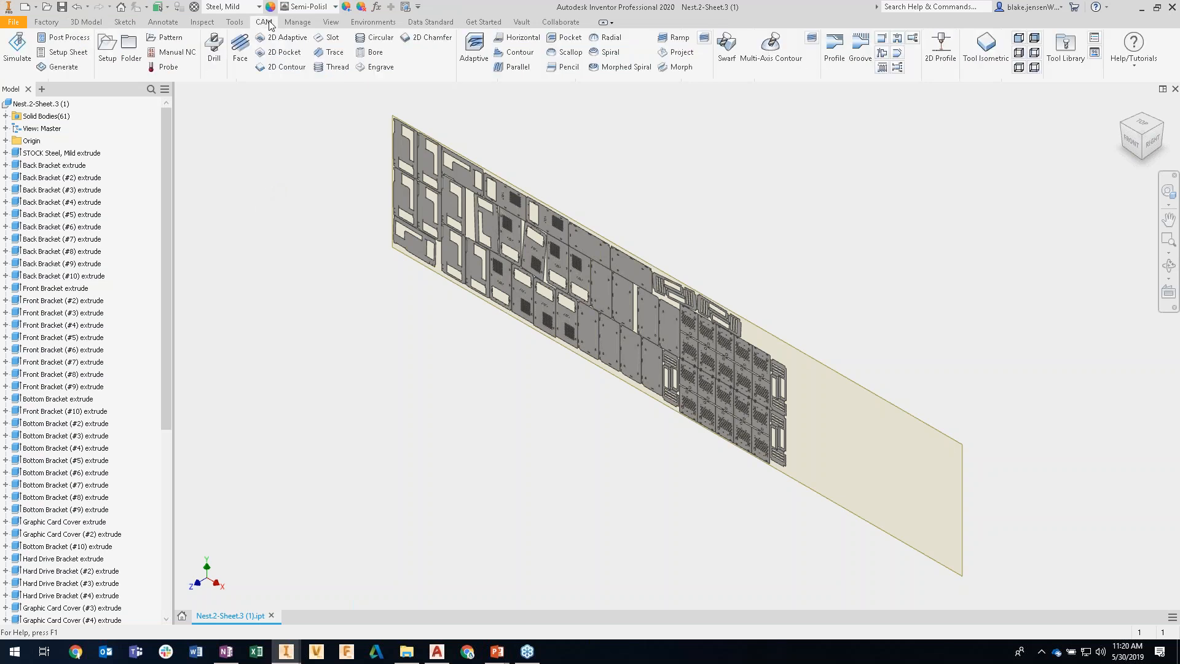
click(433, 23)
click(178, 51)
click(269, 23)
click(108, 48)
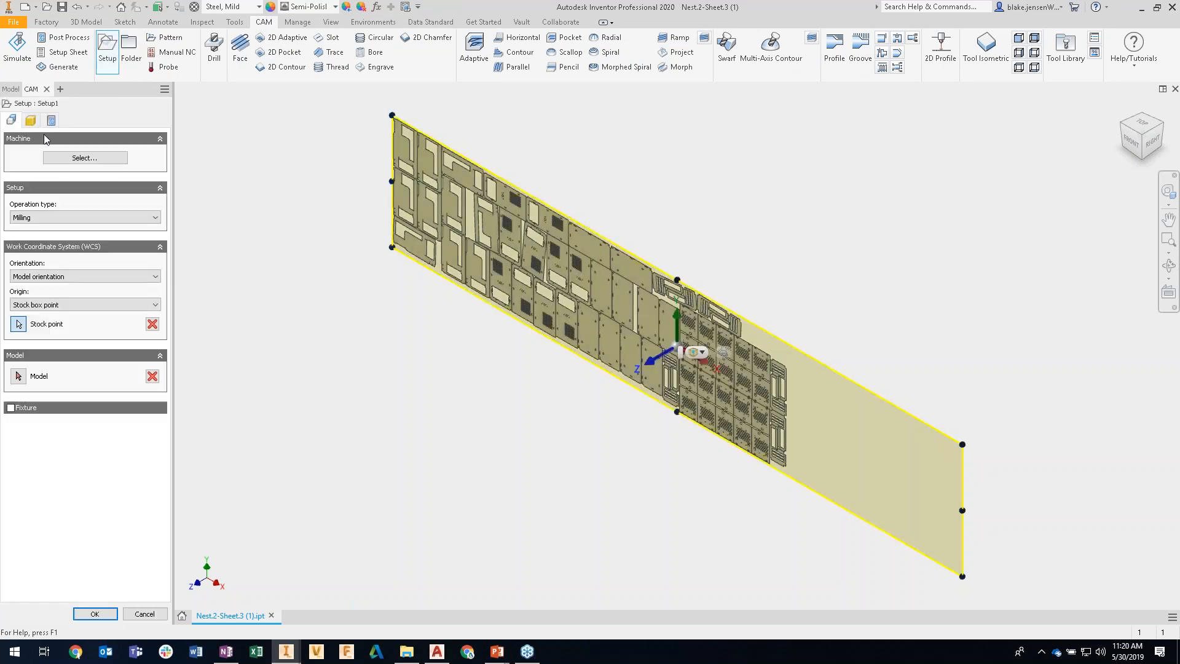
click(48, 218)
click(42, 245)
click(19, 376)
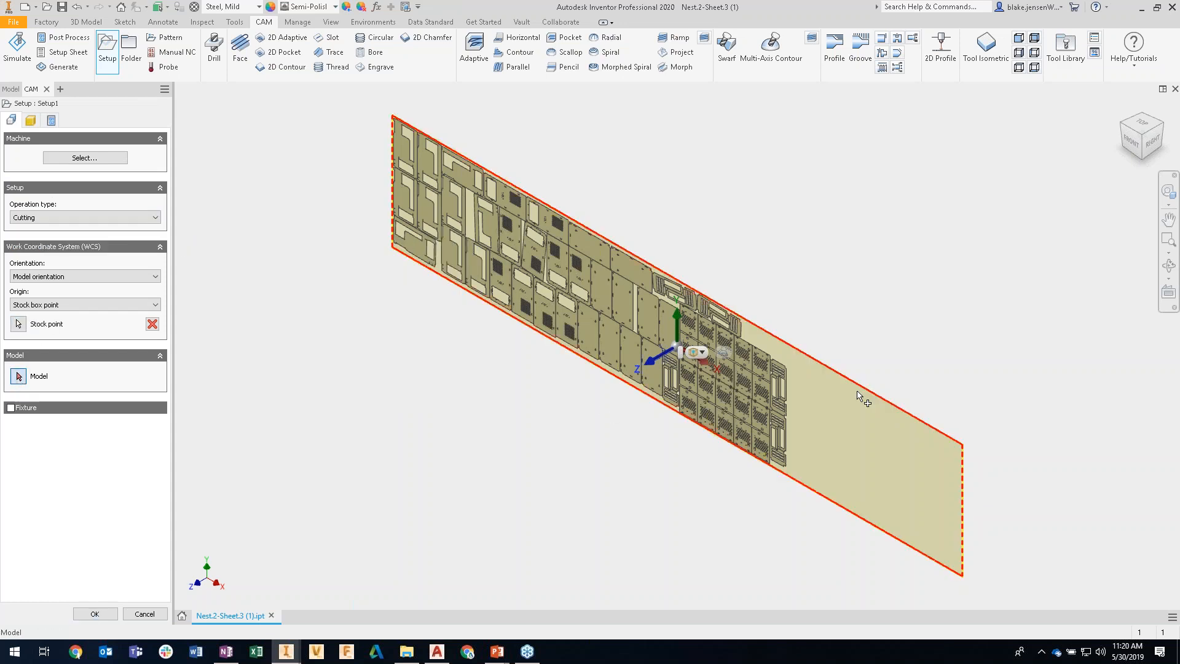
click(876, 429)
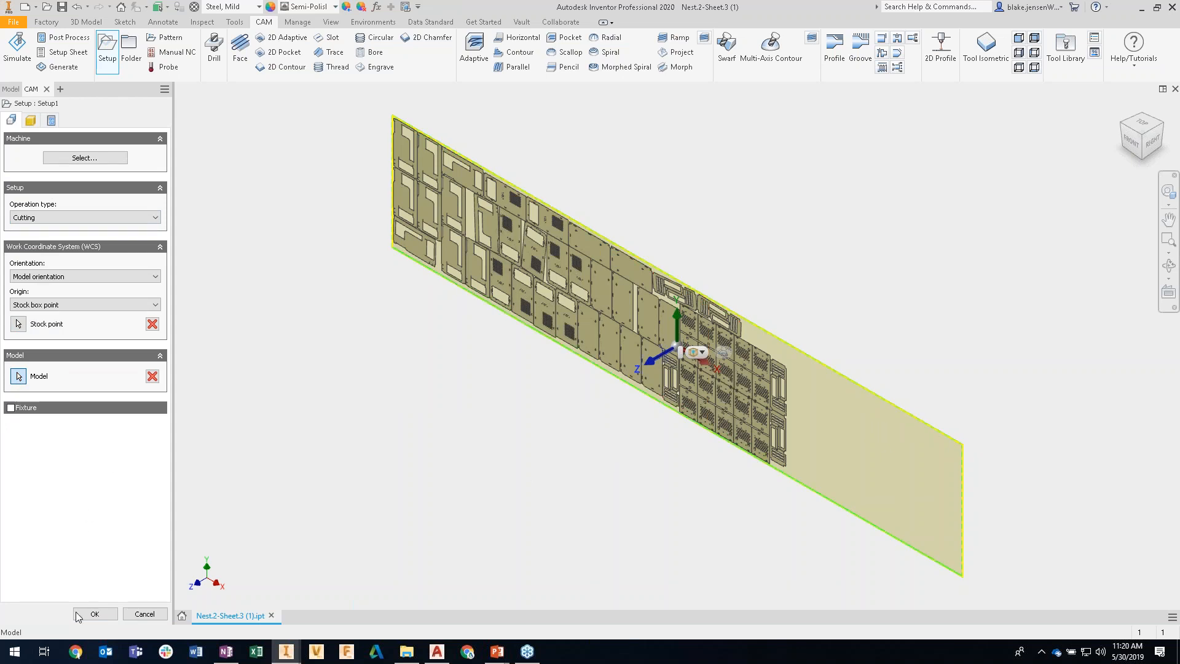
click(94, 614)
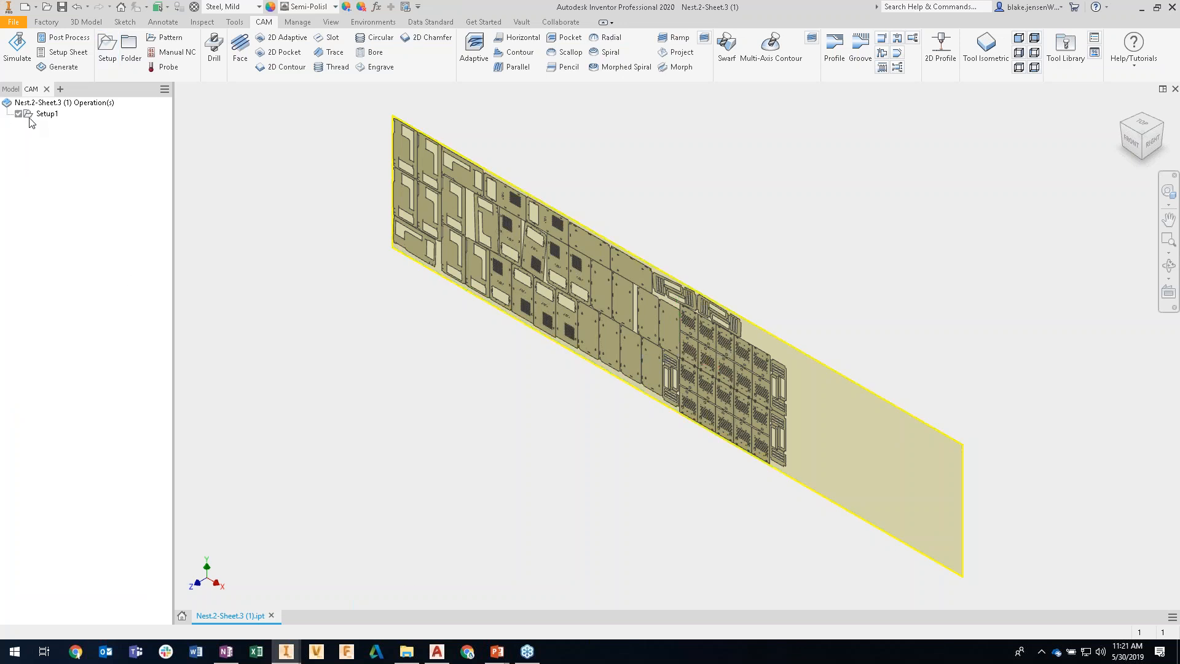
Step: Start a 2D Profile operation in Setup1 using laser cutting and the Through - auto cutting mode
click(28, 124)
click(957, 58)
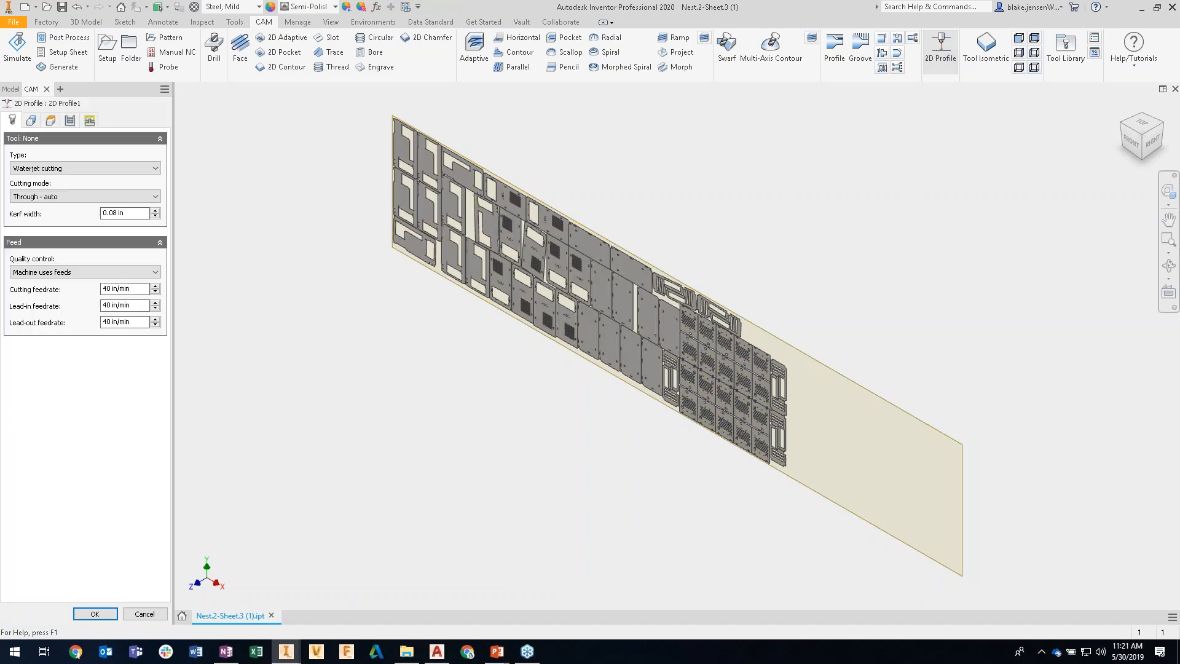
click(95, 169)
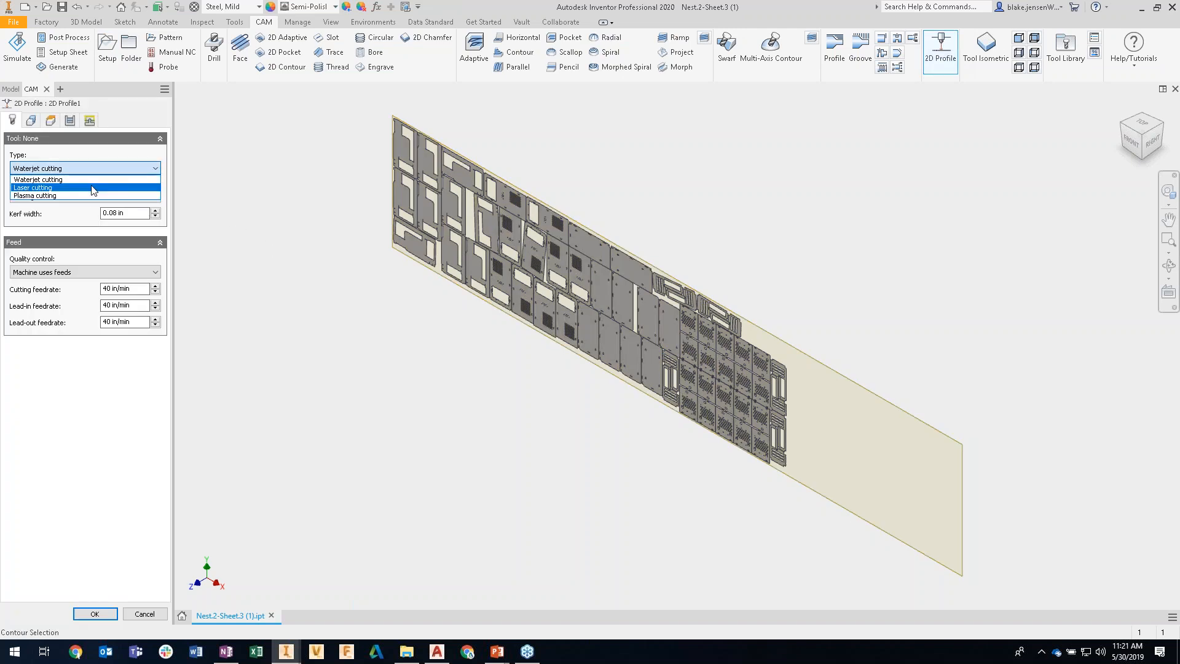
click(92, 187)
click(90, 201)
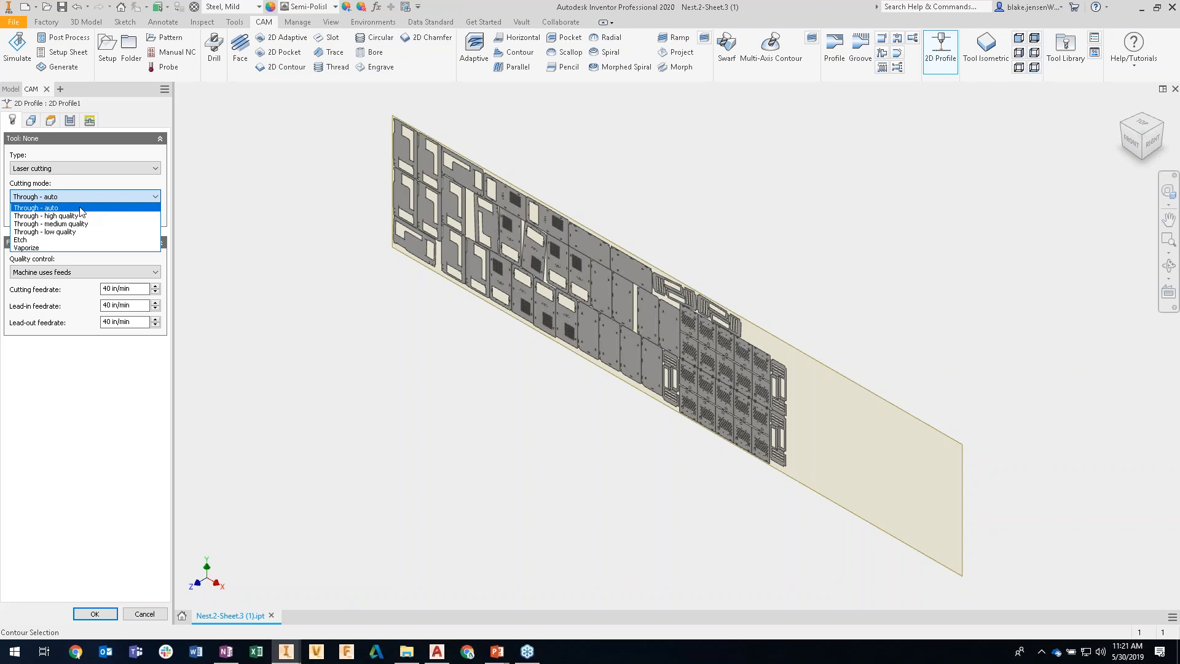
click(81, 209)
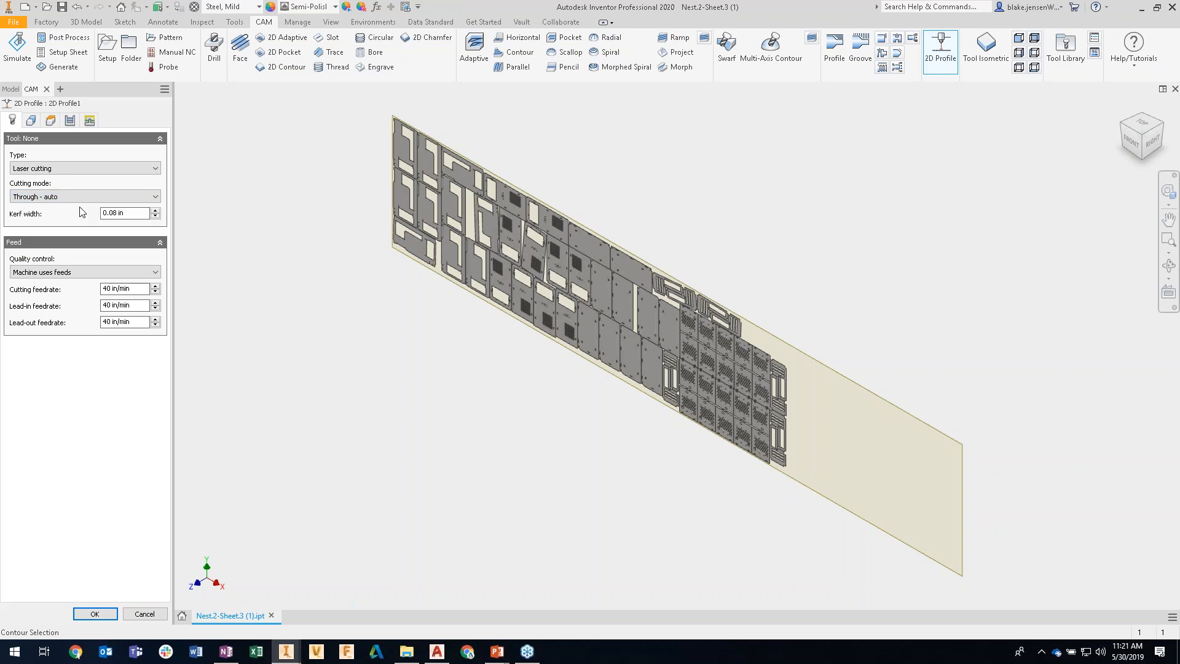
Step: Set the kerf width to 0.0625 in and keep the quality control at Machine uses feeds
click(129, 213)
text(.0625)
click(74, 275)
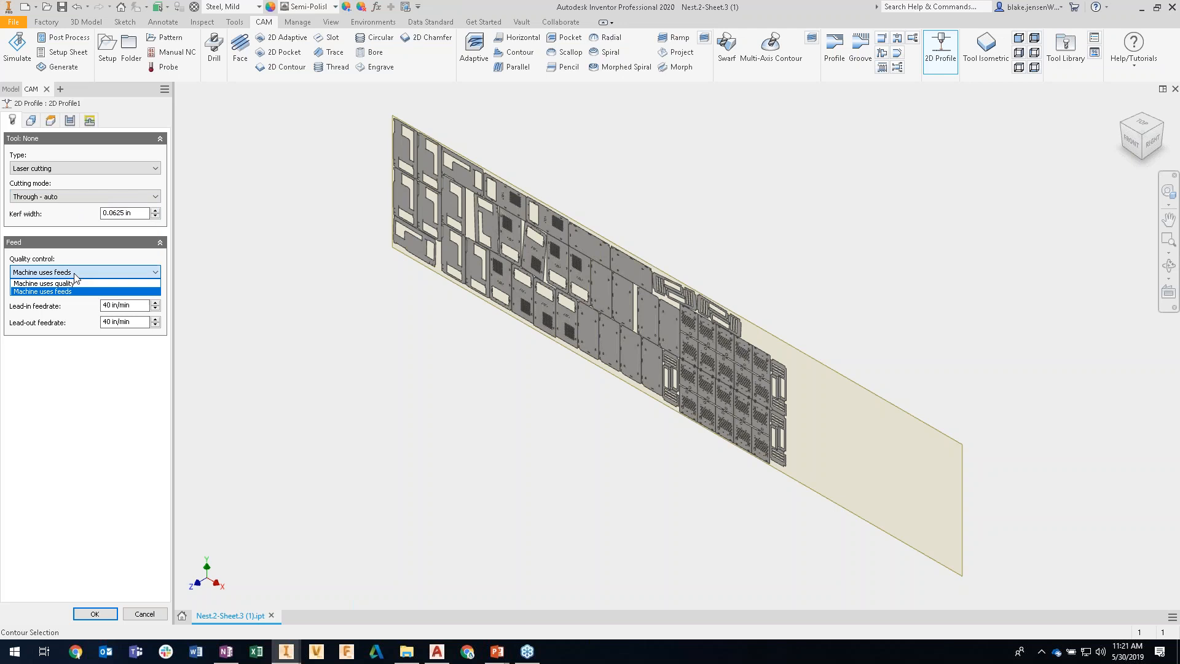
click(74, 276)
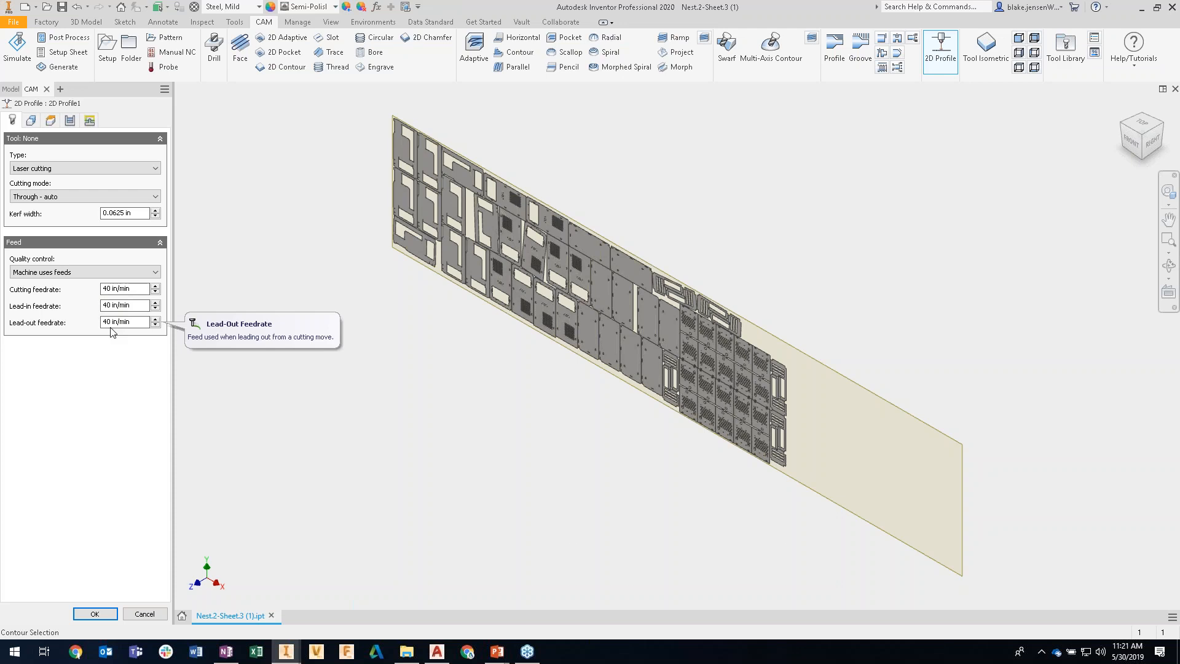
Step: Select the contours of nine nested parts with L-shaped cutouts at the sheet's left end as the cutting geometry
click(36, 121)
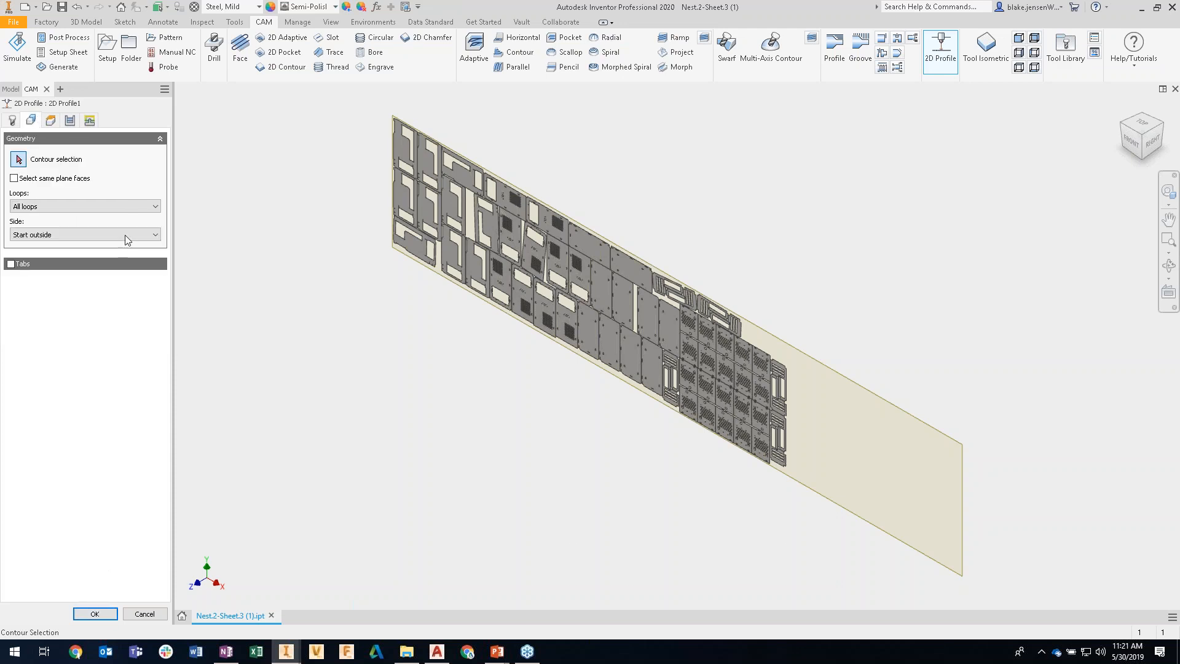
click(399, 150)
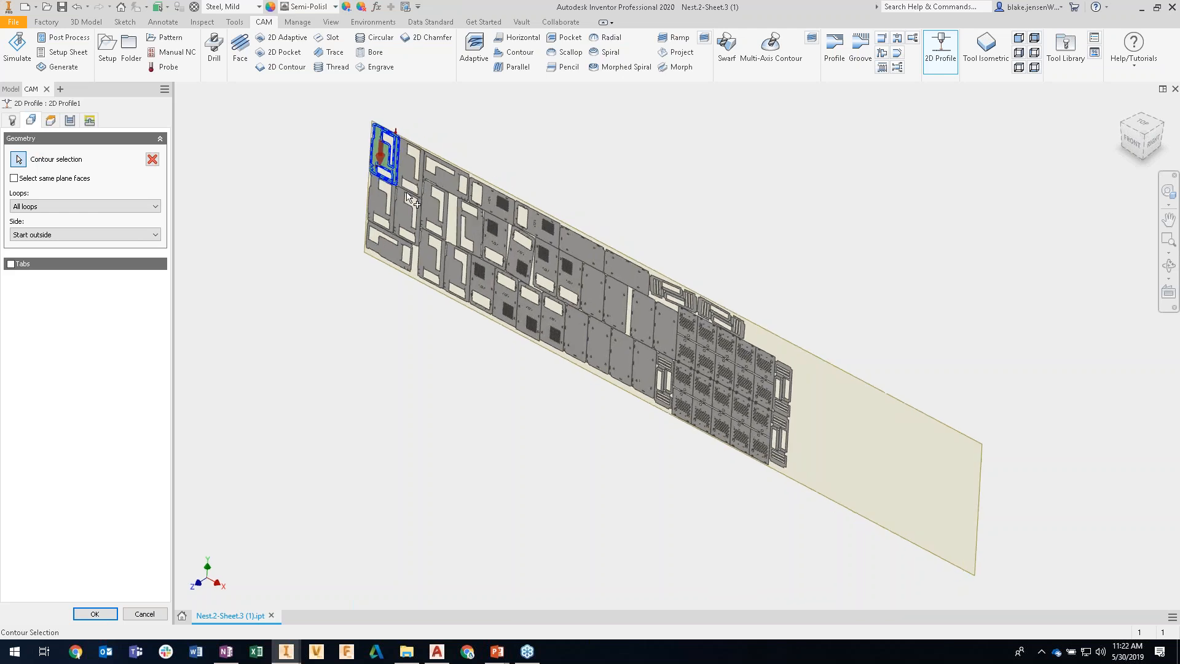
click(348, 270)
click(381, 267)
click(375, 310)
click(423, 290)
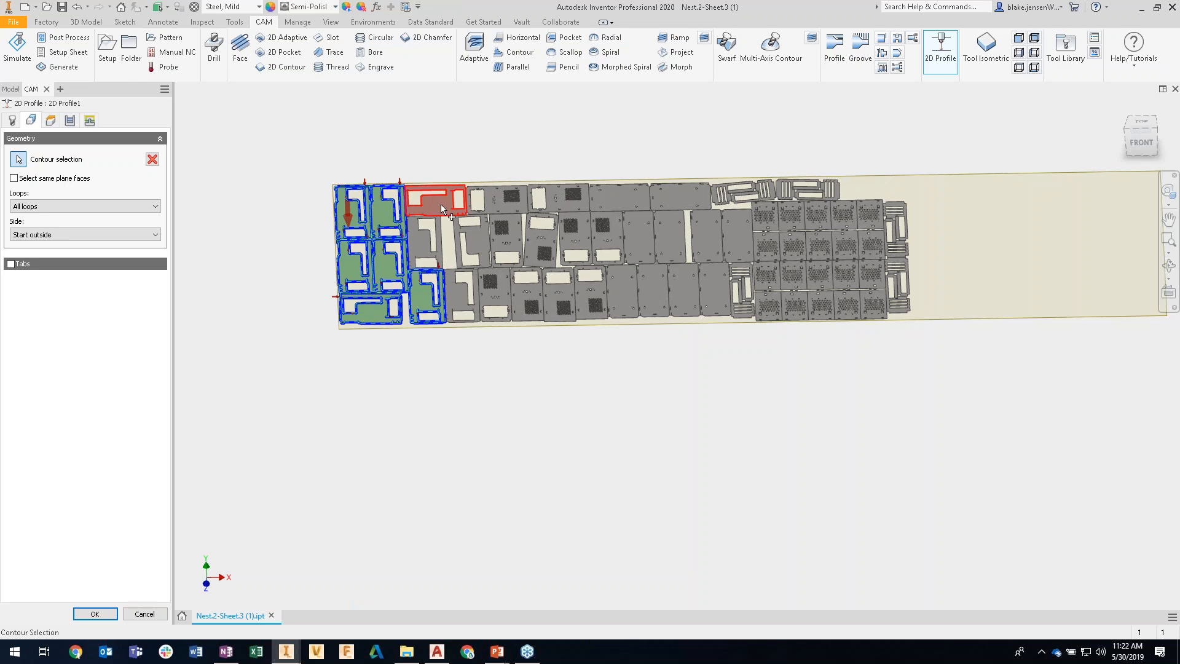
click(420, 246)
click(474, 246)
click(461, 288)
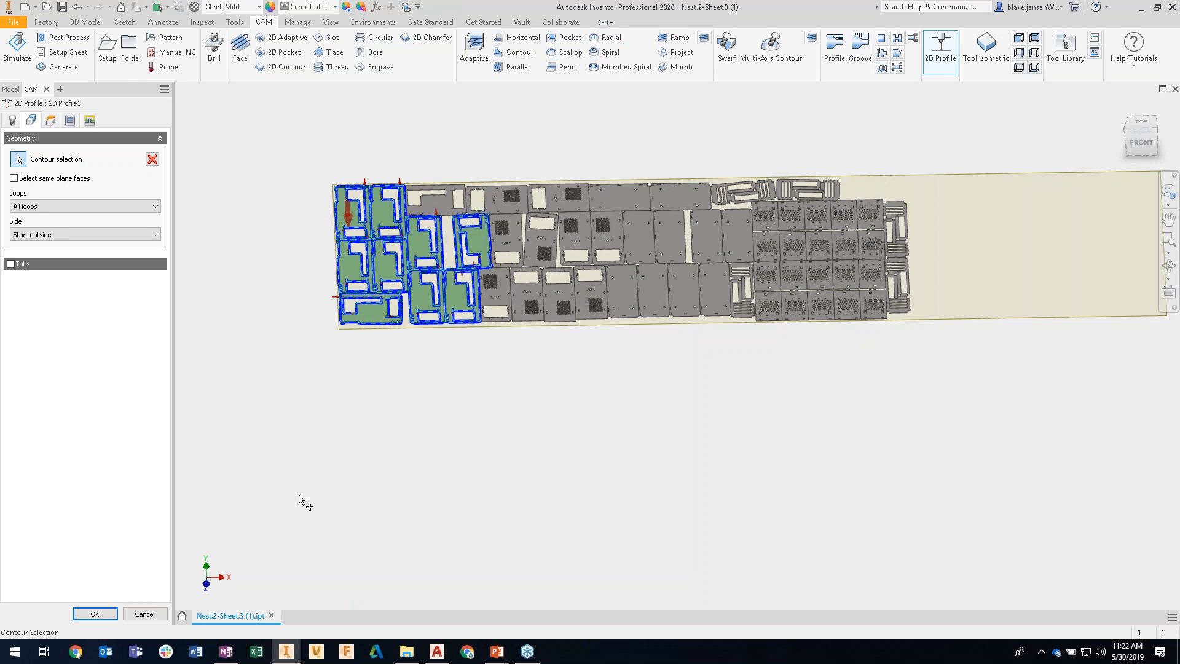
Step: Enable tabs positioned by distance on the selected contours and finish the 2D Profile operation
scroll(369, 270, up, 3)
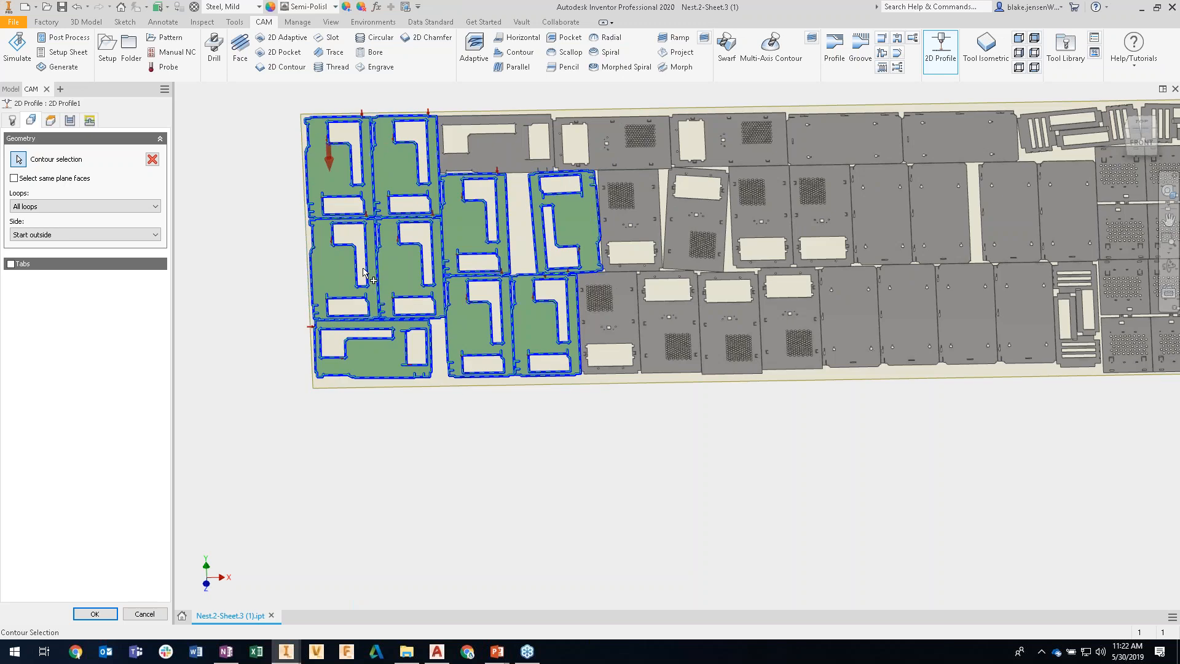
click(1141, 143)
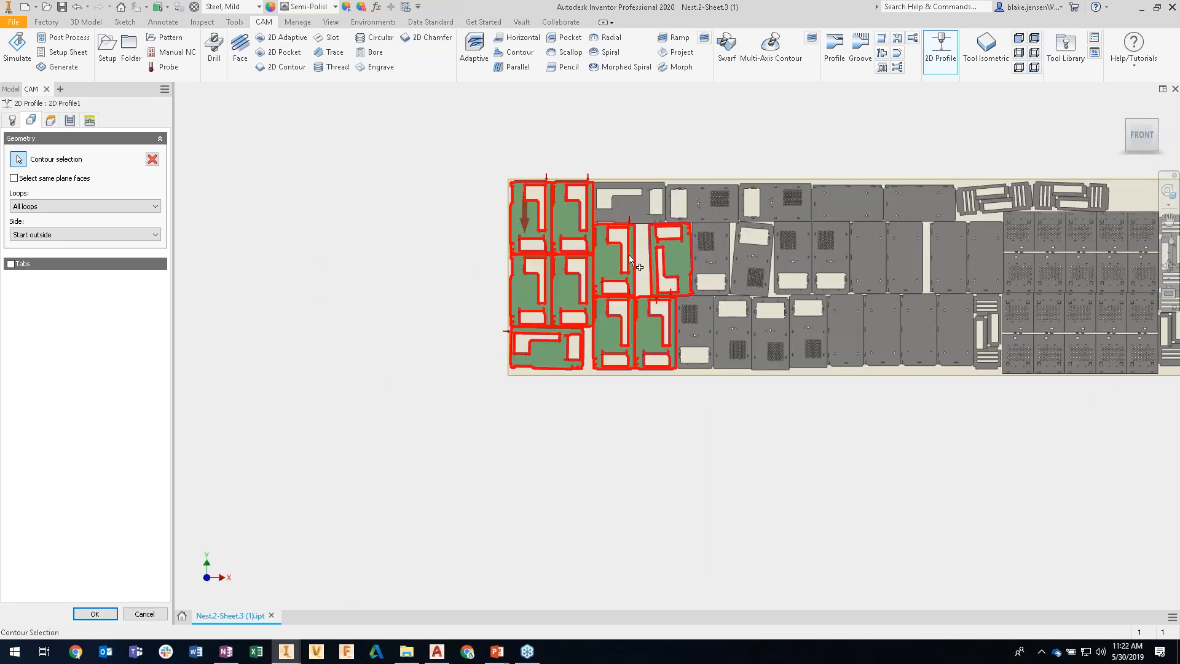
scroll(629, 255, up, 3)
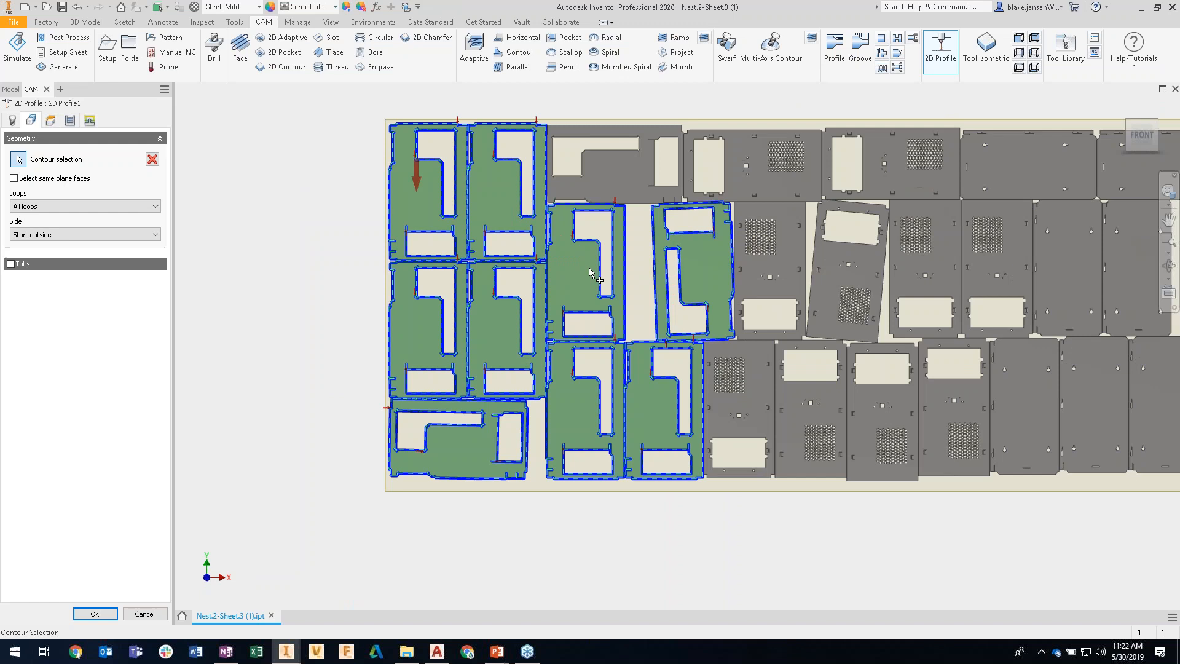
click(10, 265)
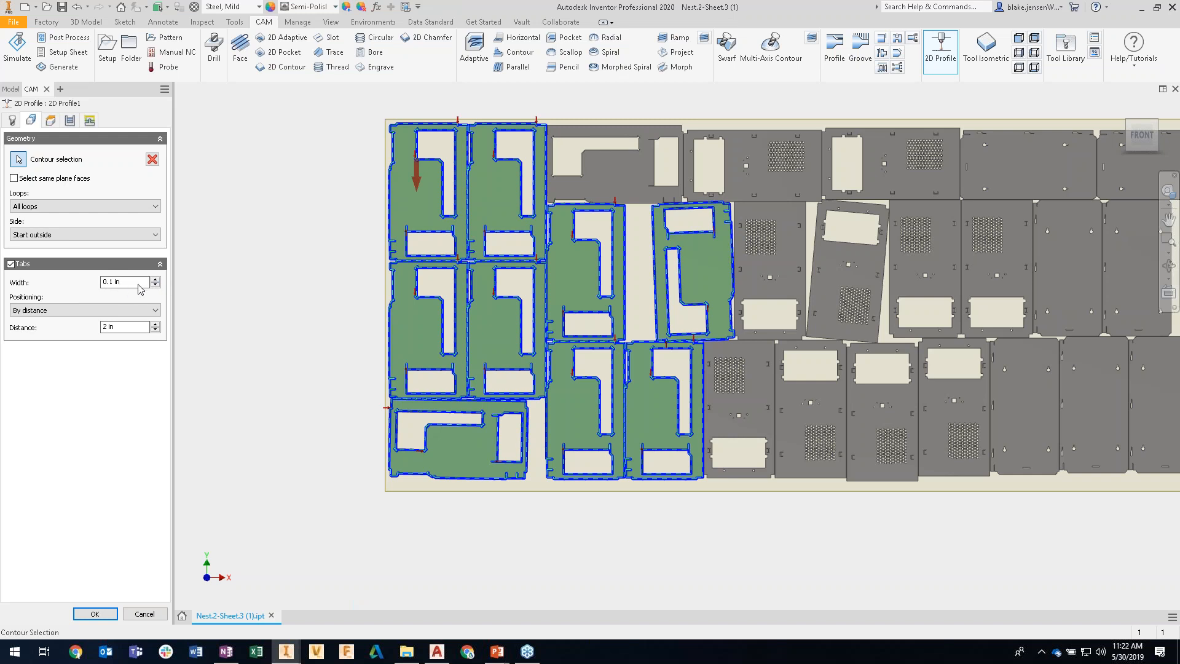
click(134, 316)
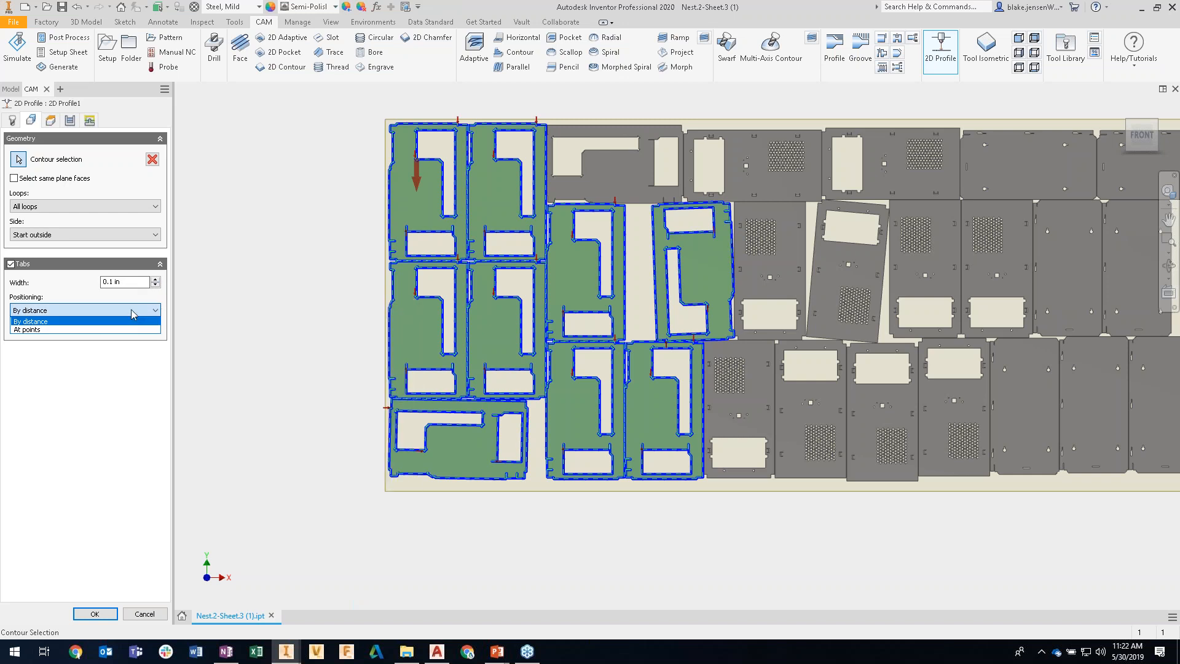
click(134, 320)
click(92, 614)
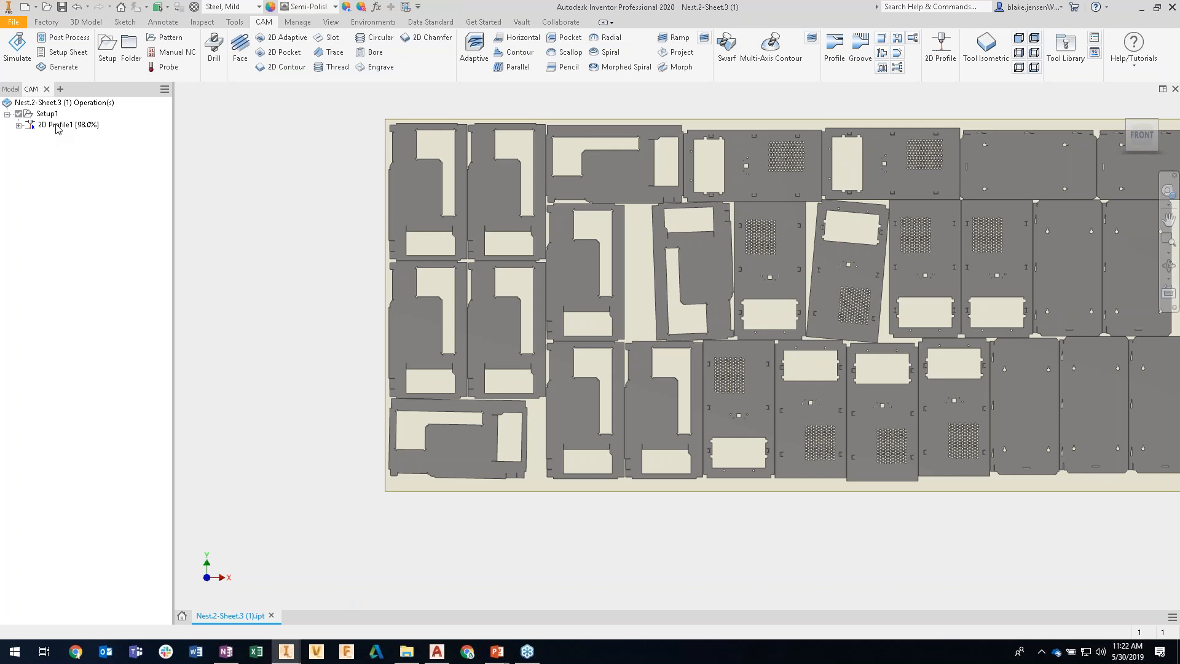
Step: Simulate the 2D Profile1 toolpath, play the cutting motion, check the machining statistics and close the simulation
click(55, 126)
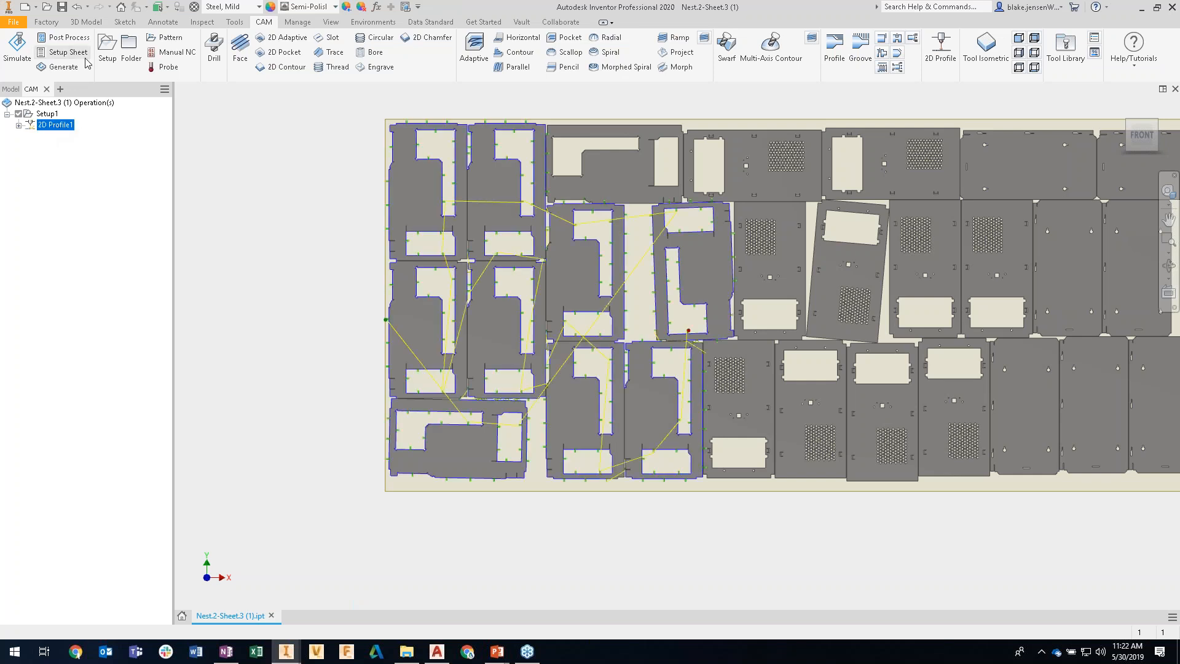
click(27, 53)
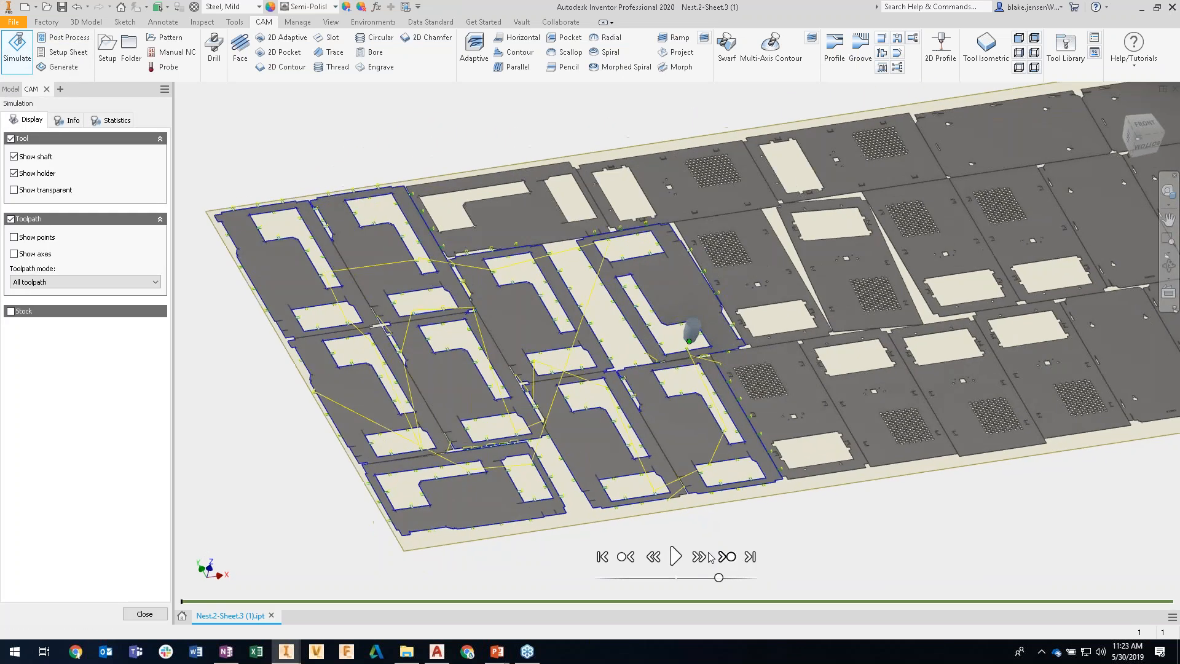
click(676, 557)
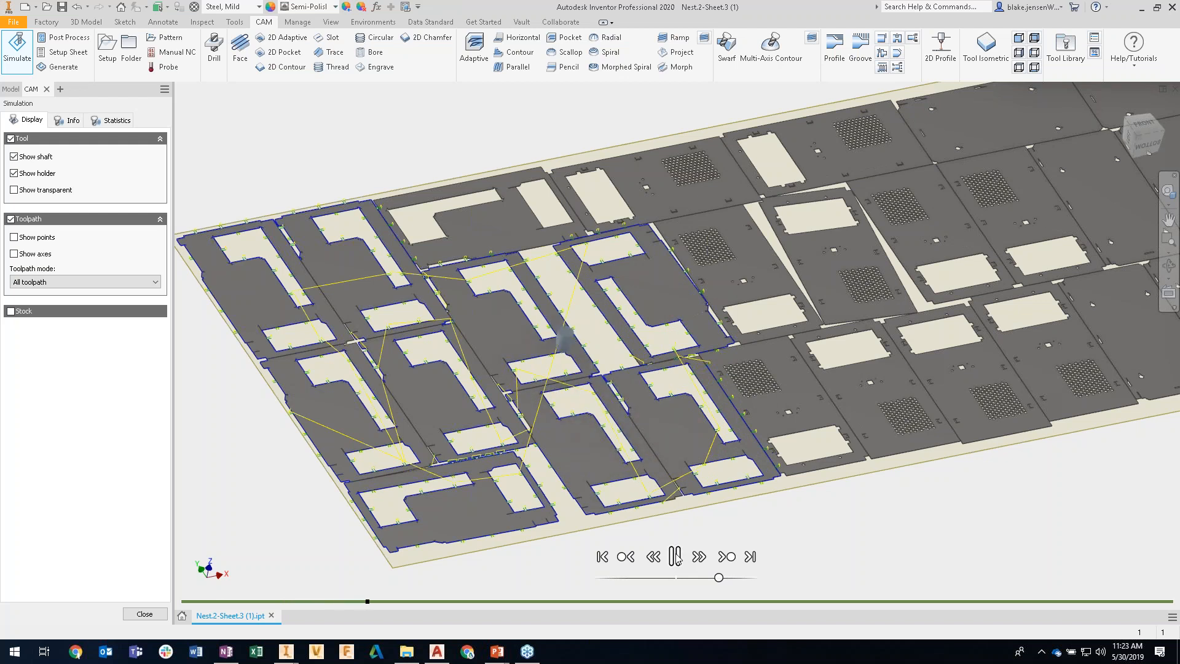
click(111, 120)
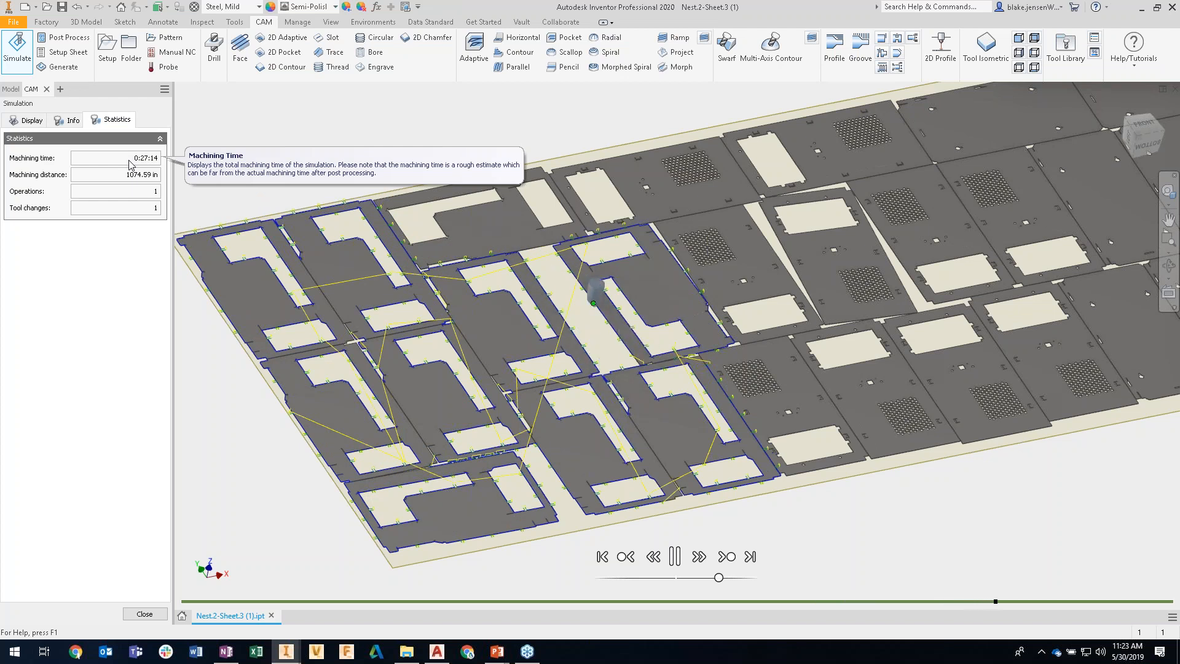
click(145, 615)
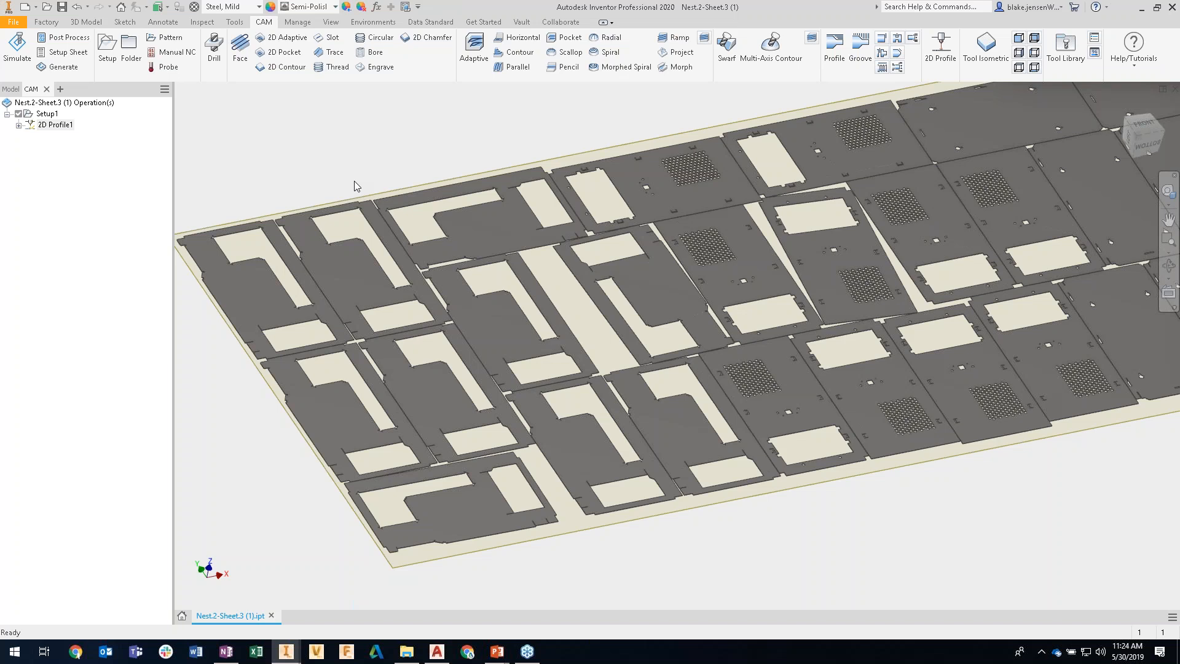
Step: Start post processing the setup, filter the posts to Cutting and choose the AMADA Laser / amada laser post
click(62, 43)
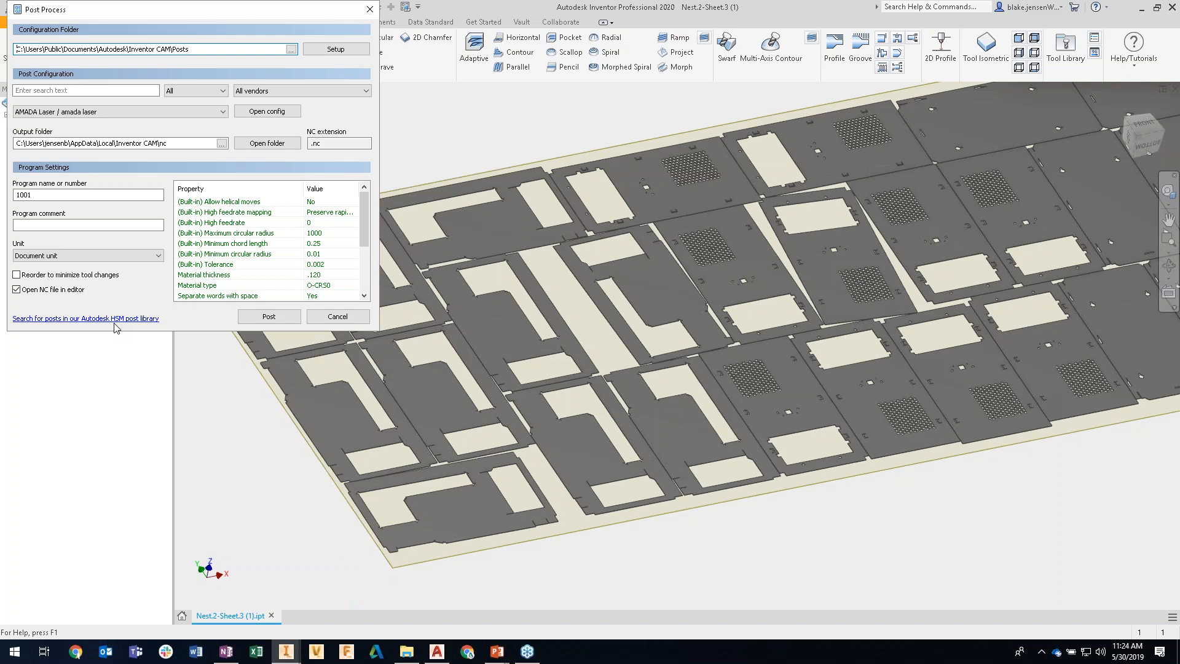
click(188, 90)
click(198, 133)
click(204, 111)
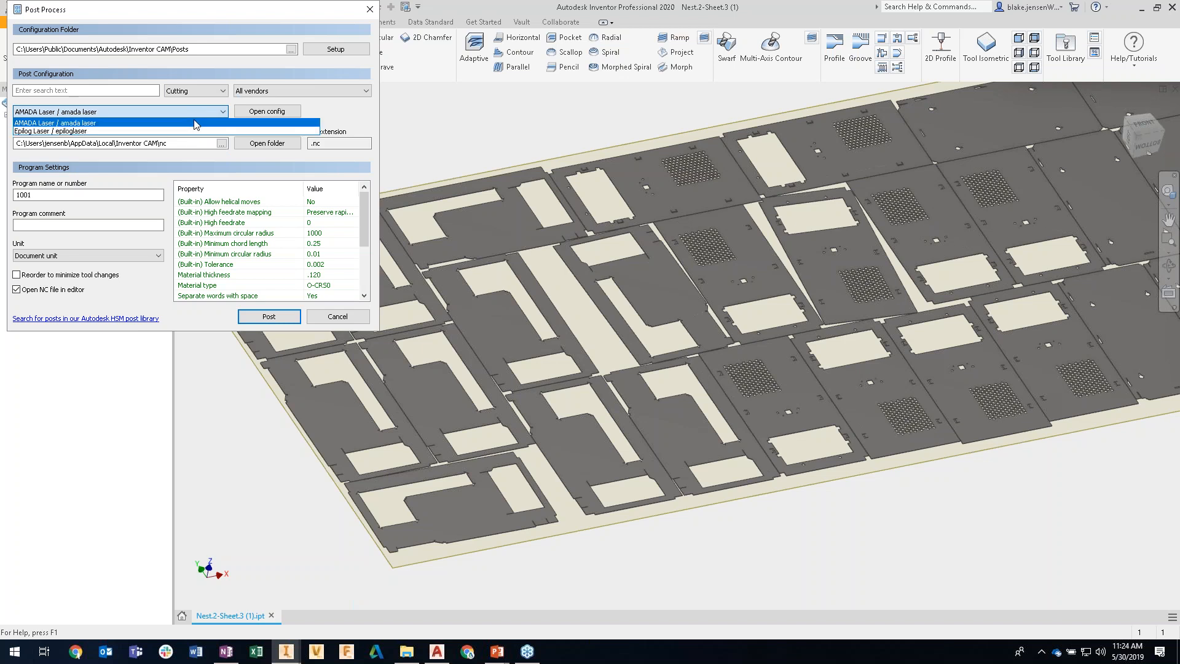
click(194, 123)
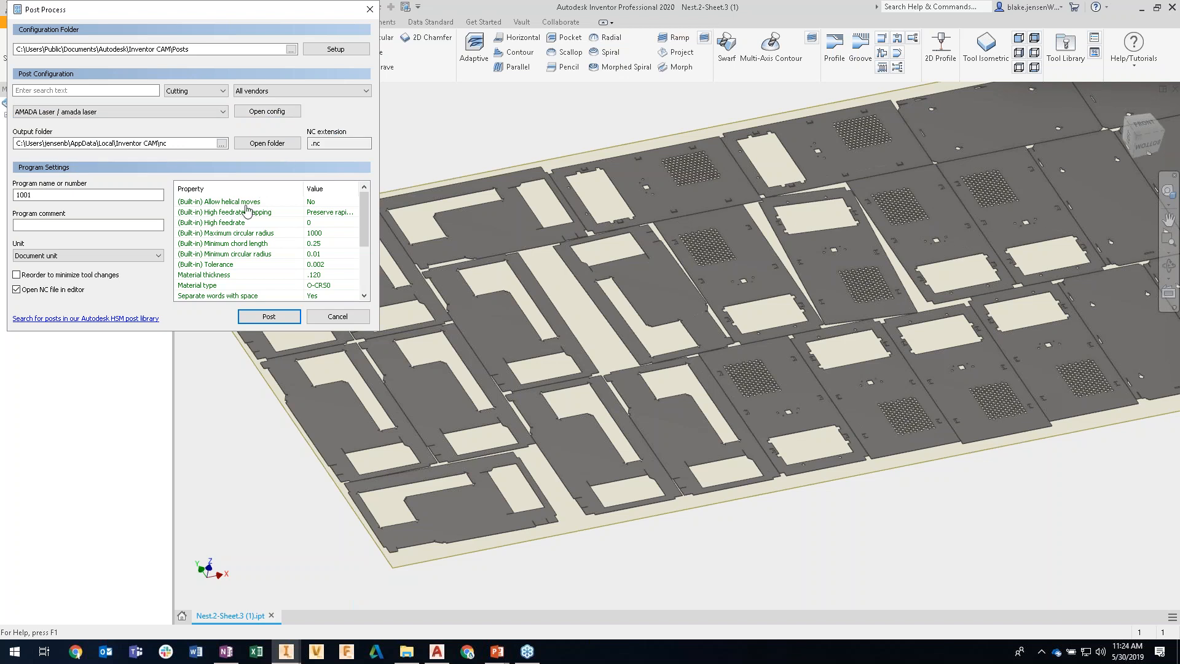
Step: Review the post properties and post the program as 1001.nc, replacing the existing file
scroll(239, 284, down, 1)
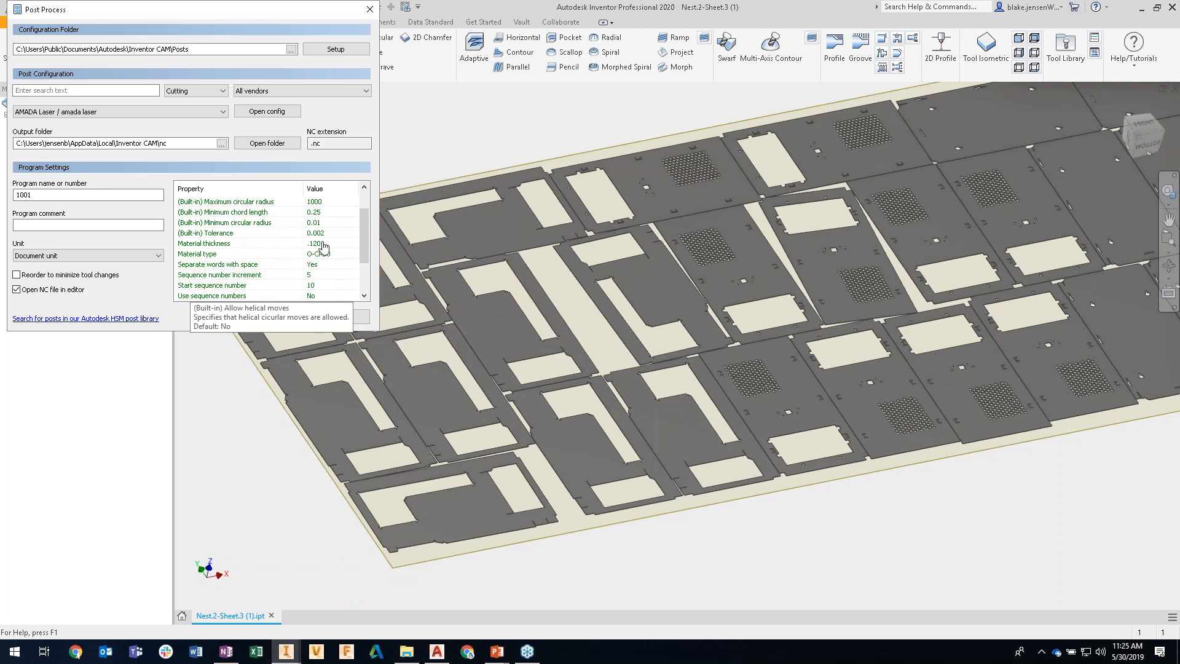
scroll(303, 260, down, 2)
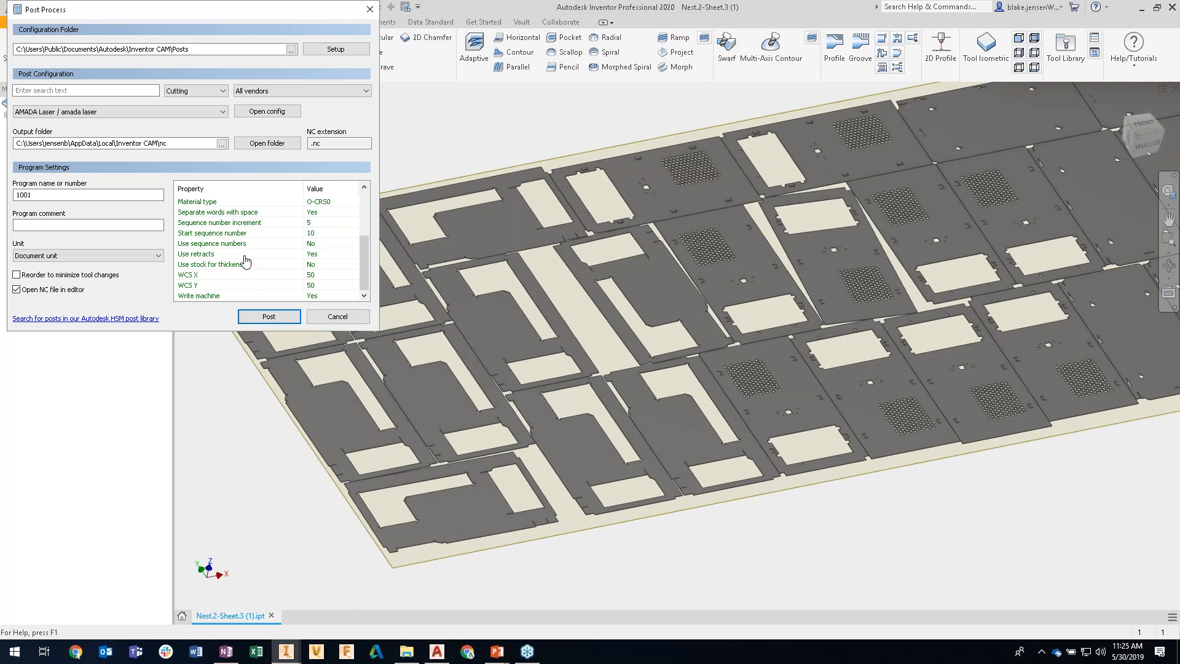
click(268, 317)
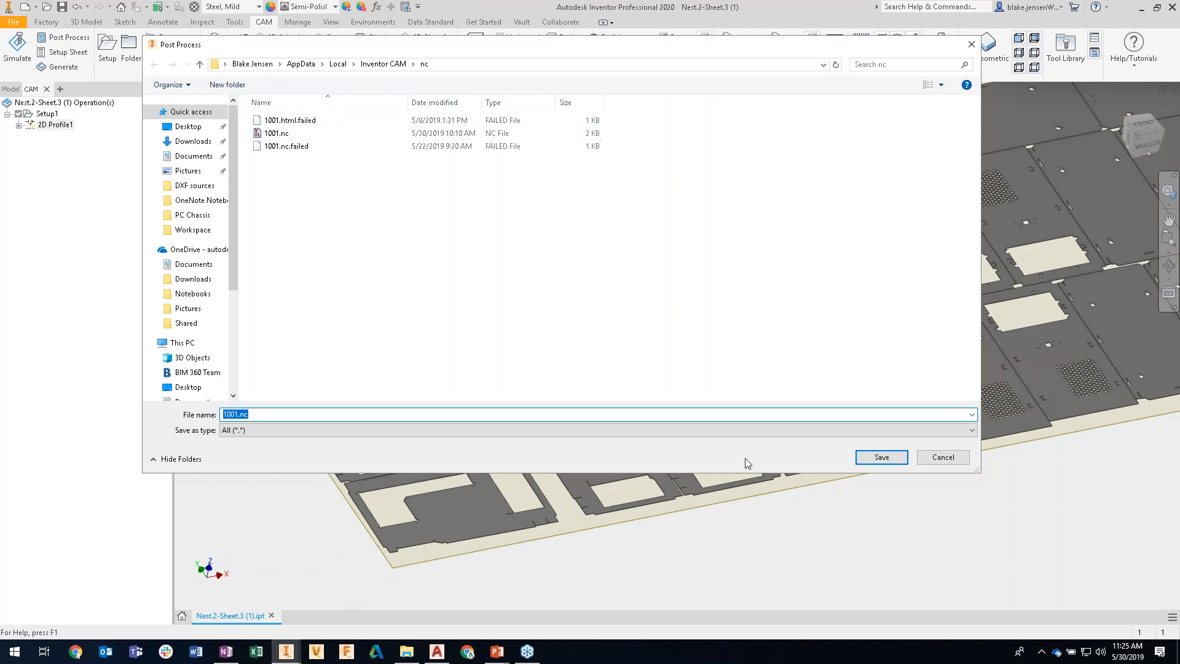
click(882, 458)
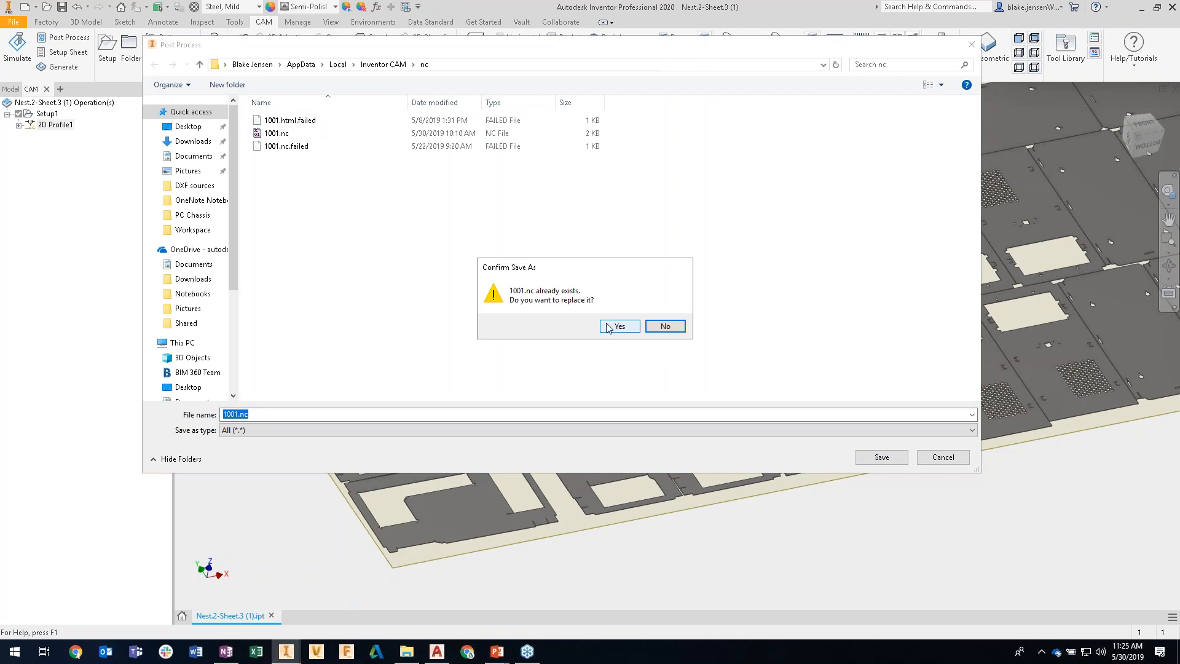
click(610, 329)
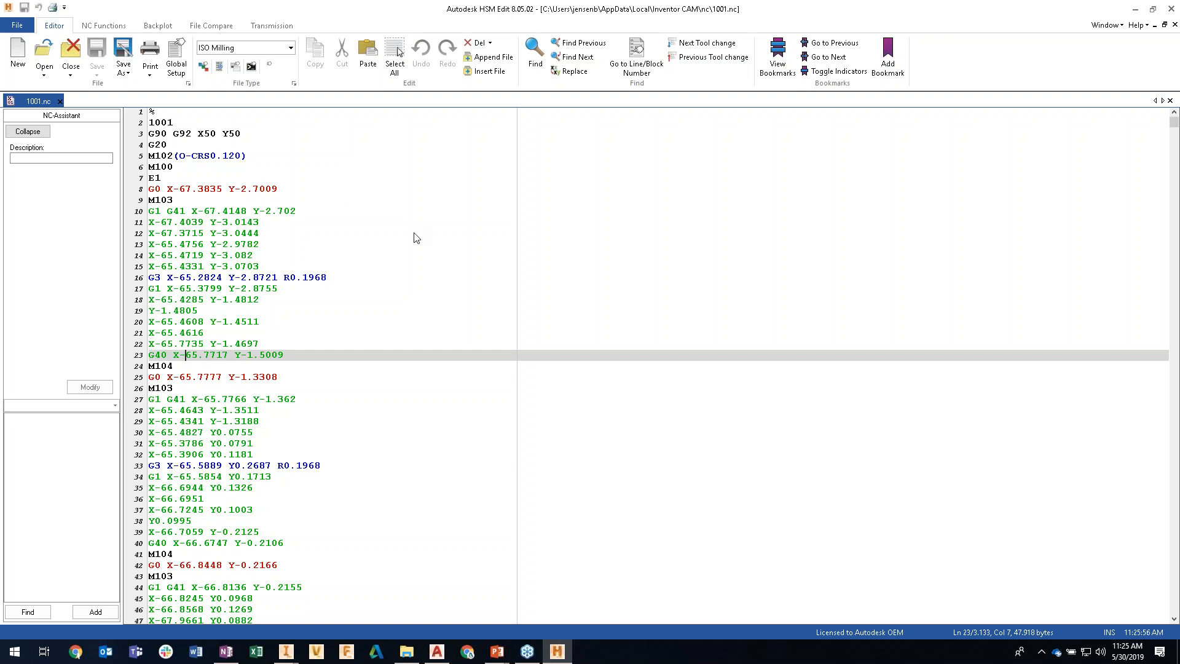
Step: Read through the posted NC code of 1001.nc in the editor
scroll(413, 237, down, 16)
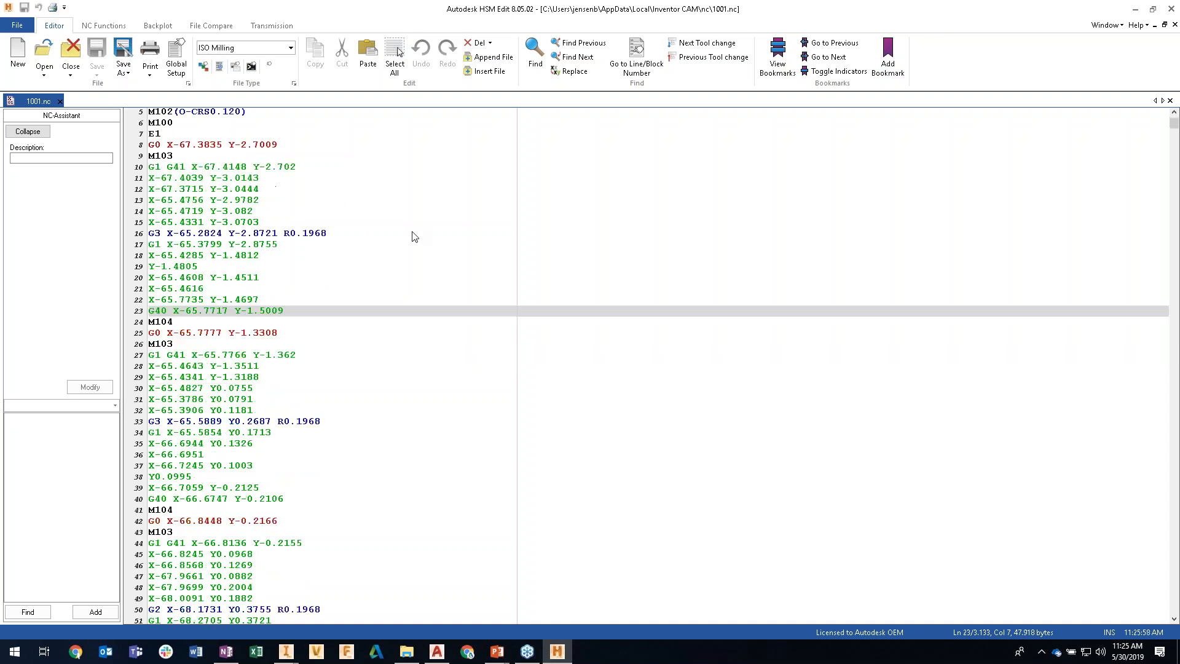
scroll(414, 236, down, 19)
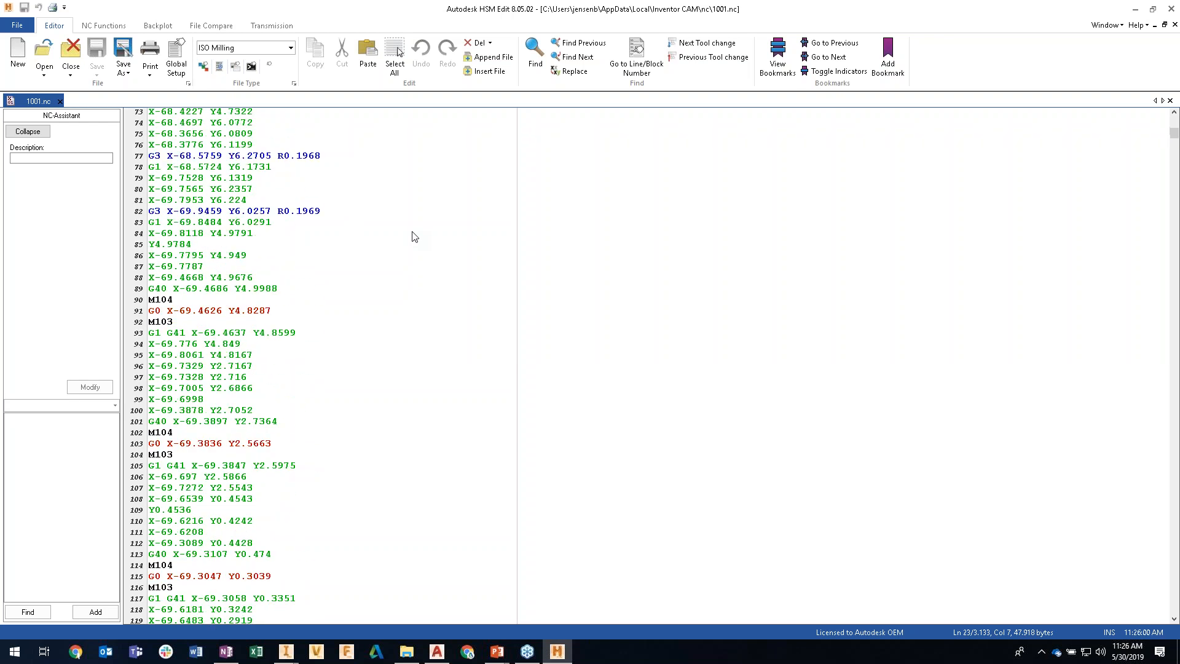
scroll(414, 236, down, 20)
scroll(414, 237, down, 15)
scroll(414, 237, down, 3)
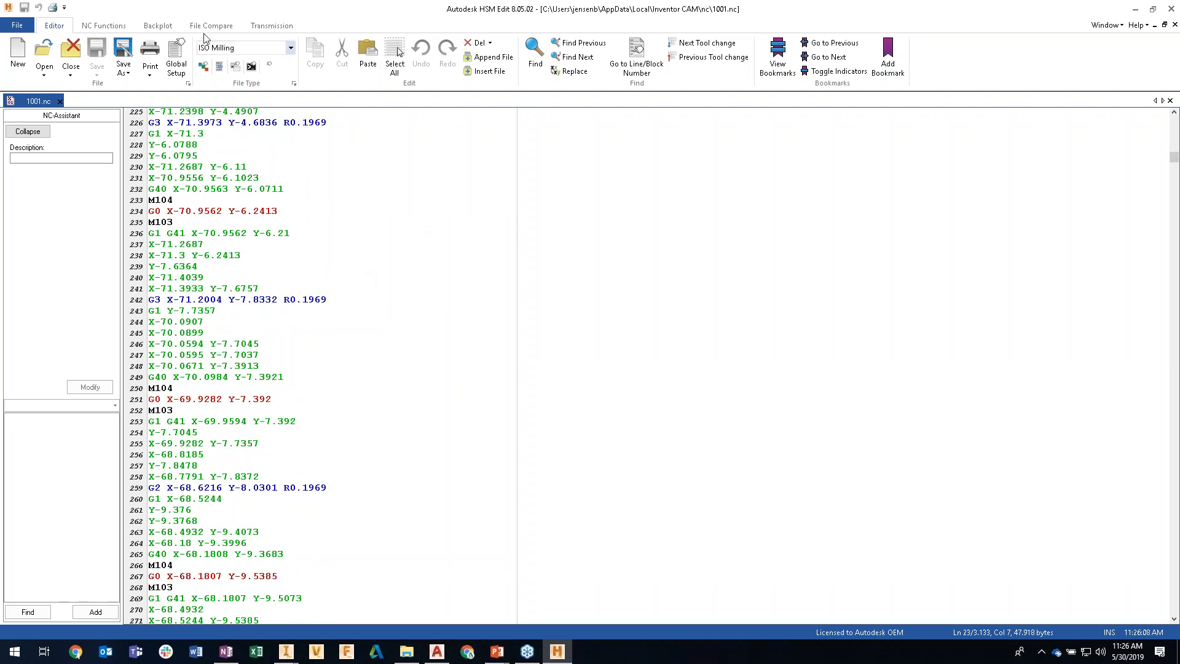
Step: Open the backplot window for 1001.nc and return to the start of the code
click(157, 27)
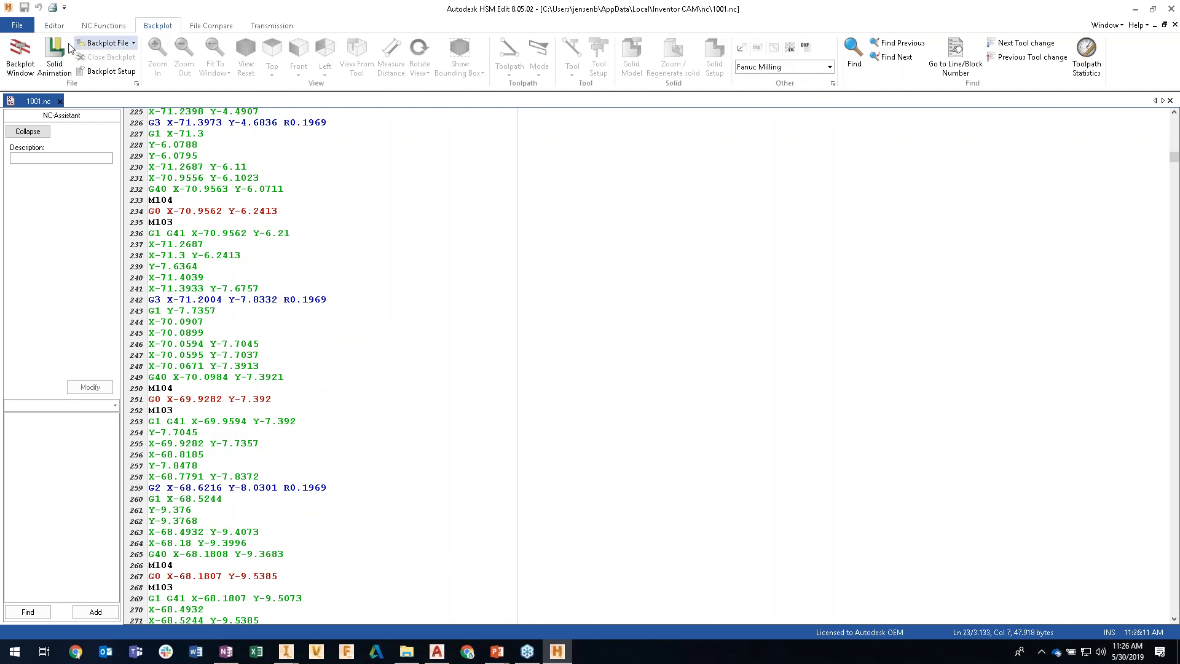
click(30, 59)
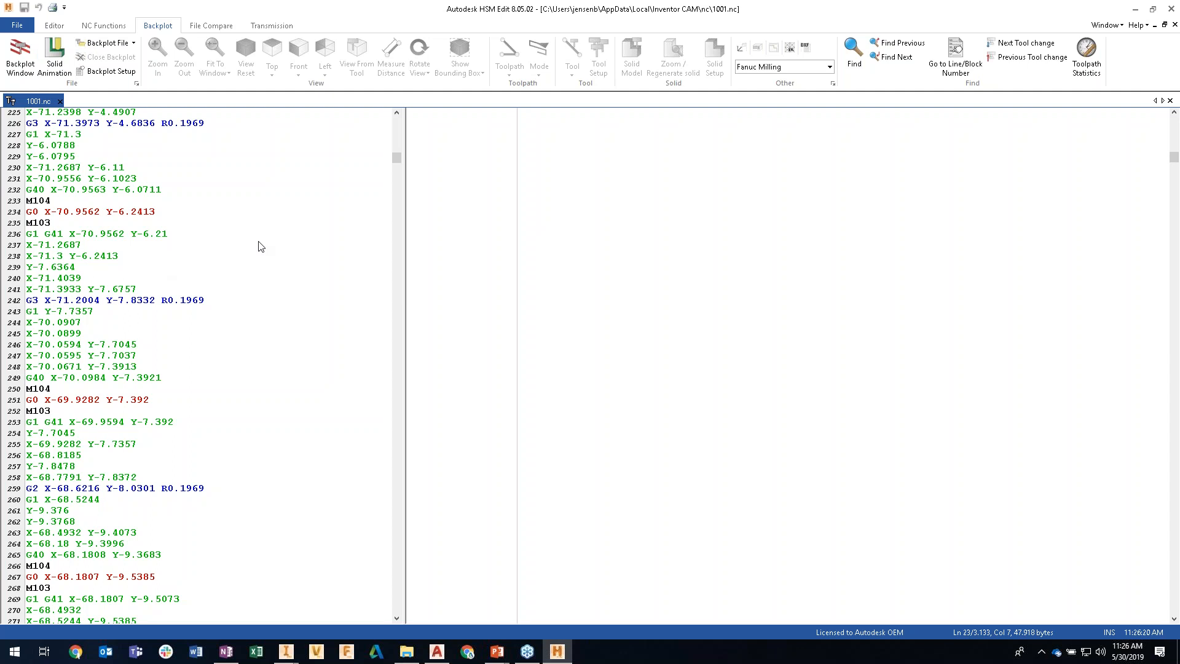
scroll(155, 241, up, 20)
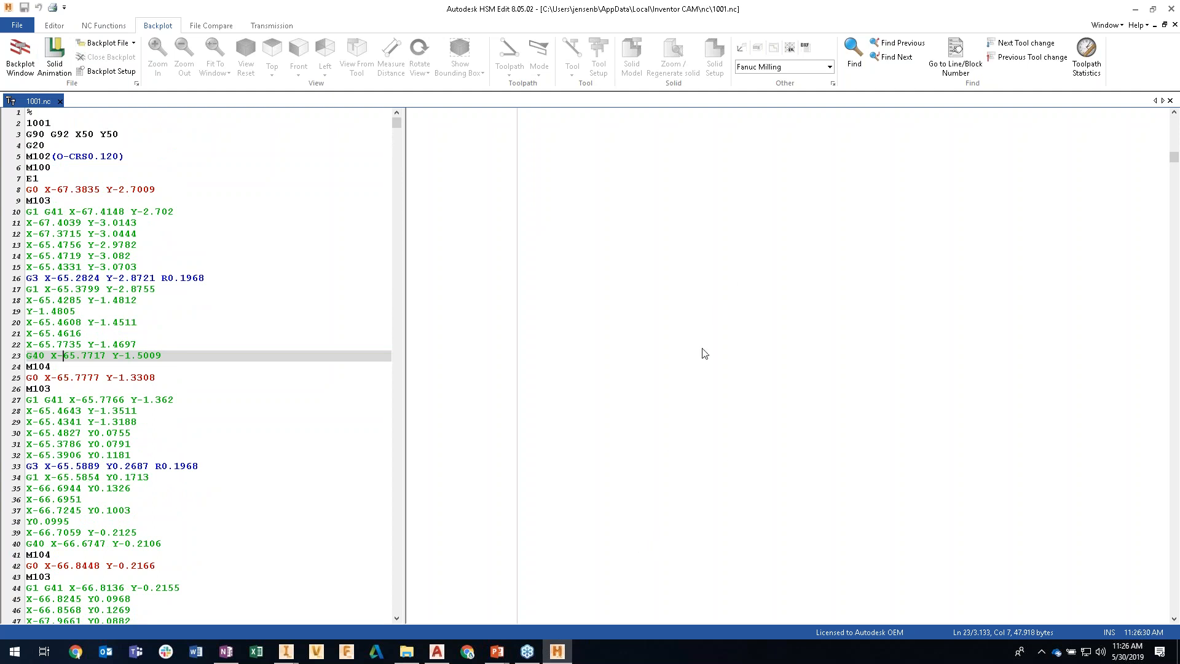
Step: Check the machine type choices for the backplot and put the NC editor away to return to Inventor
click(753, 69)
click(713, 135)
click(1136, 9)
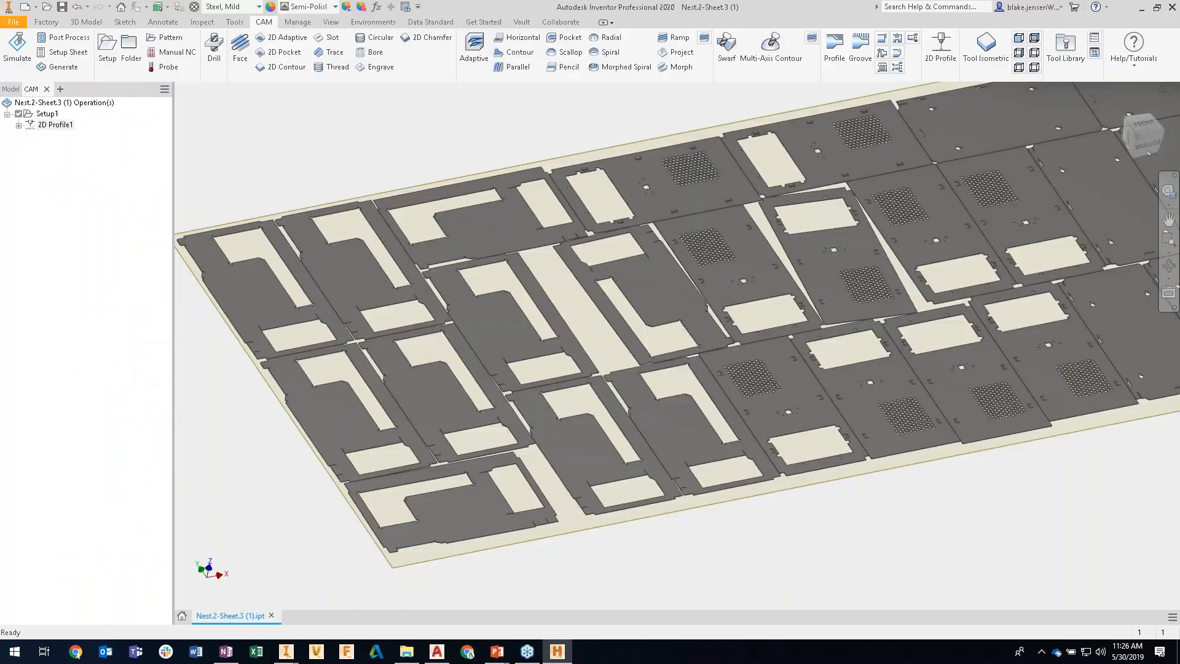
Step: Open the existing Nesting results.inest file from the PC Chassis folder
click(47, 8)
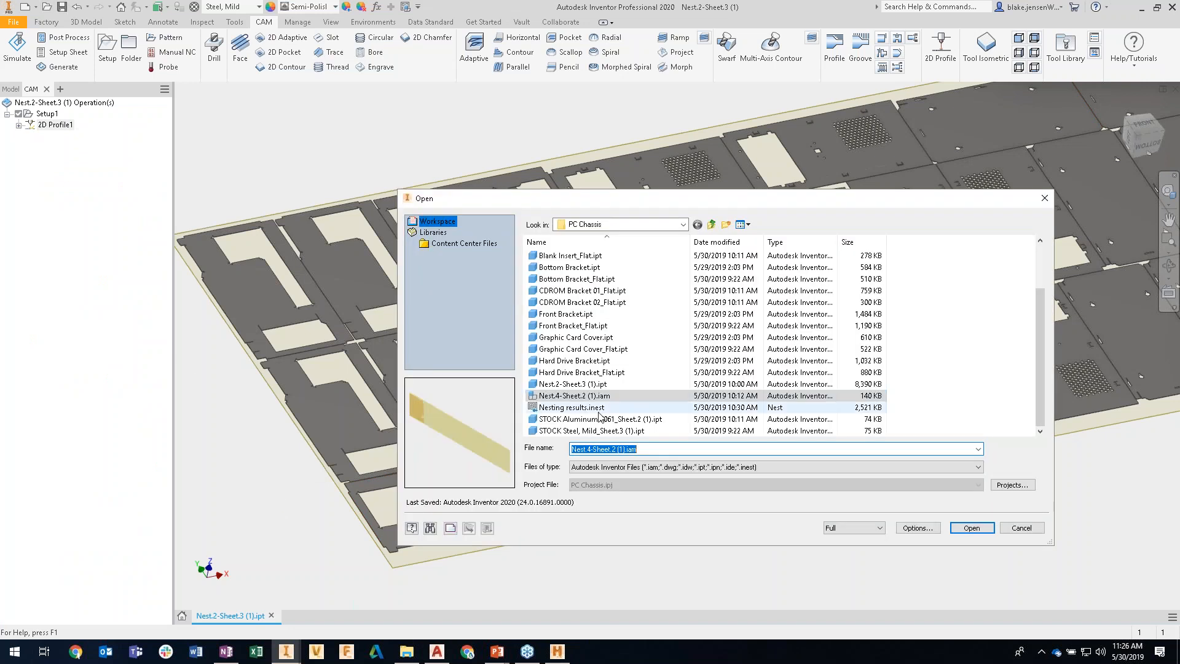
scroll(597, 404, up, 2)
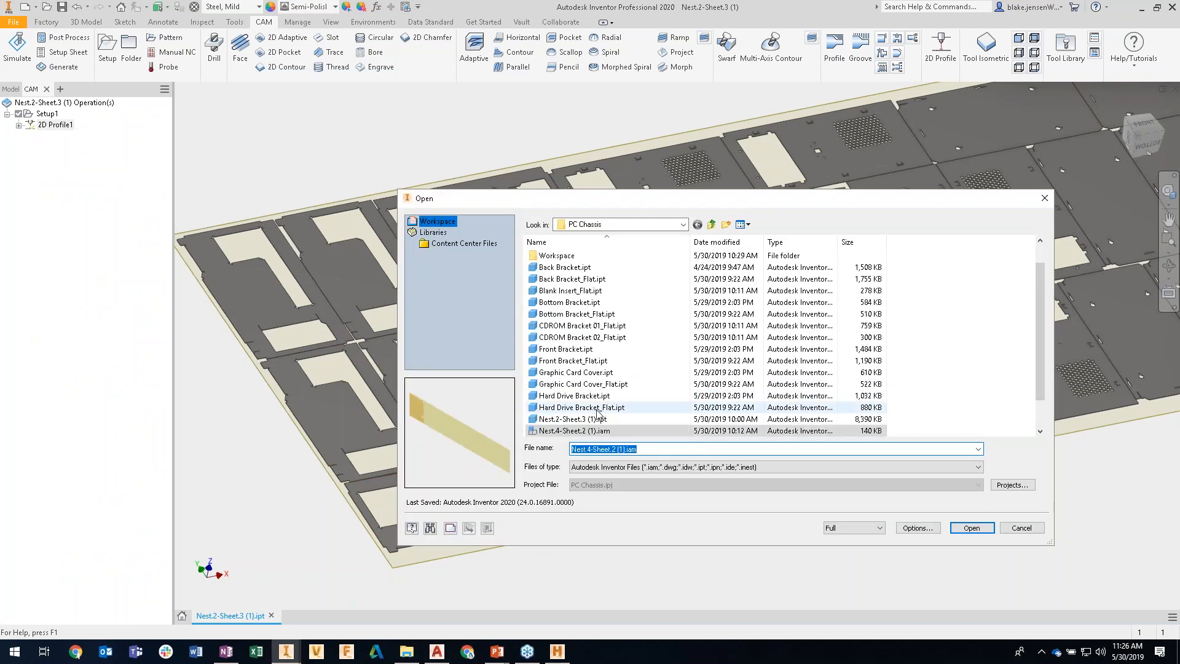
double_click(566, 282)
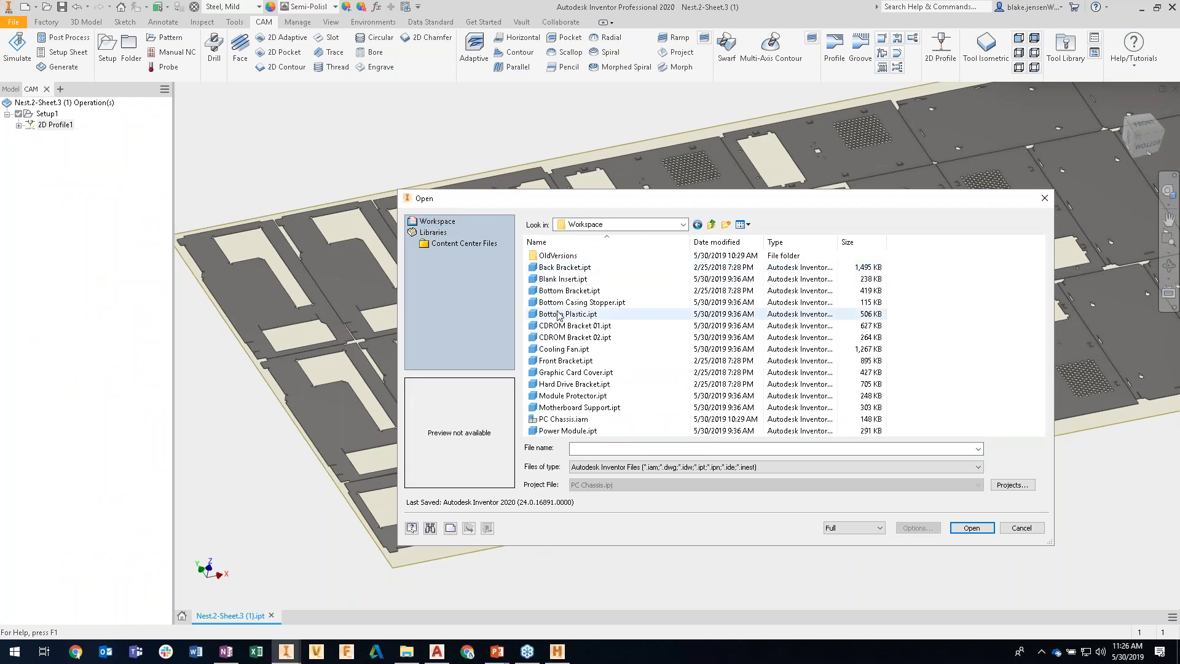
click(716, 226)
scroll(603, 374, down, 3)
click(575, 409)
click(986, 526)
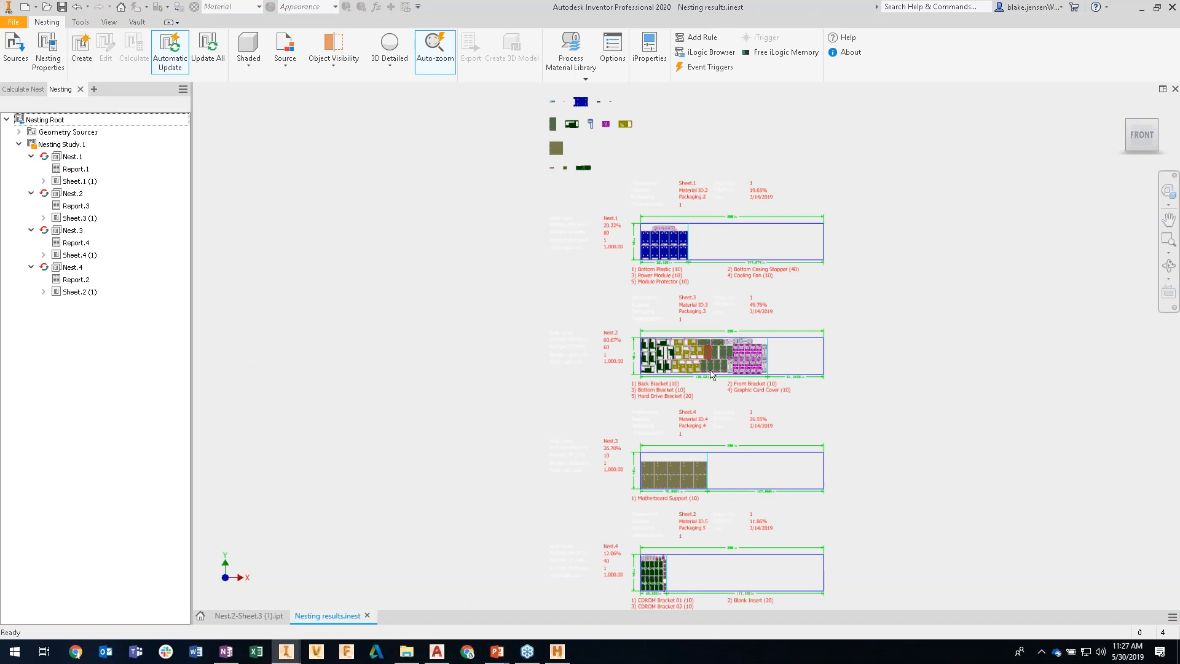
Step: Start a new nesting study and exclude the Bottom Casing Stopper, Cooling Fan, Module Protector and Bottom Plastic shapes
click(91, 60)
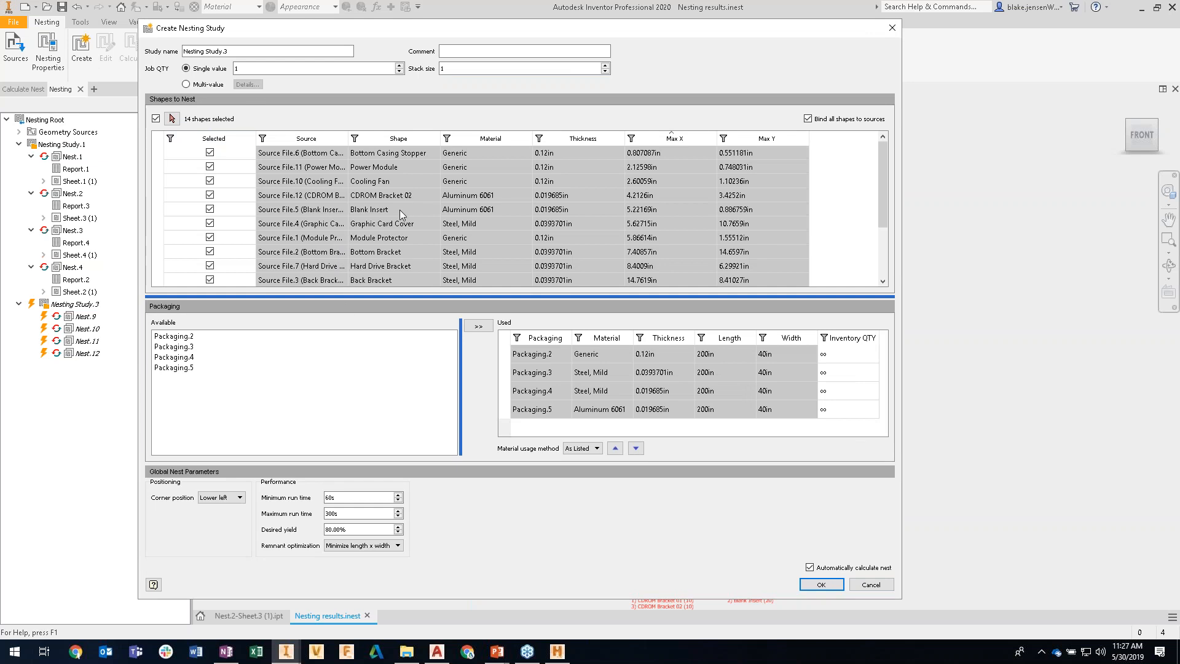
click(210, 153)
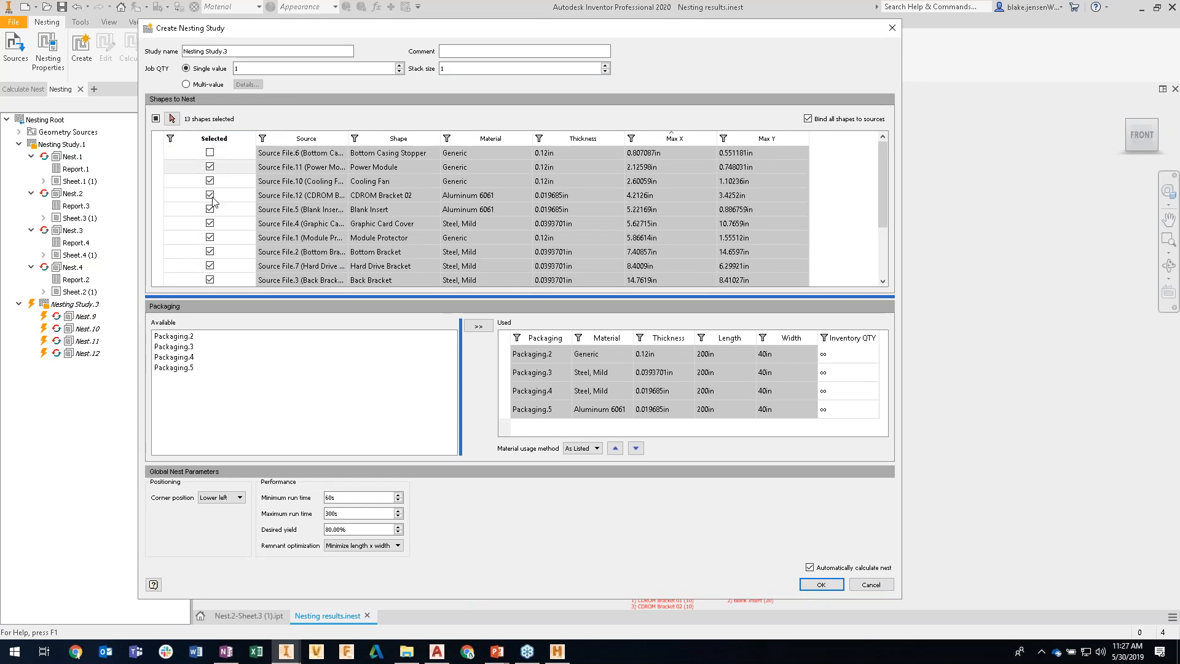
click(210, 182)
scroll(395, 229, down, 2)
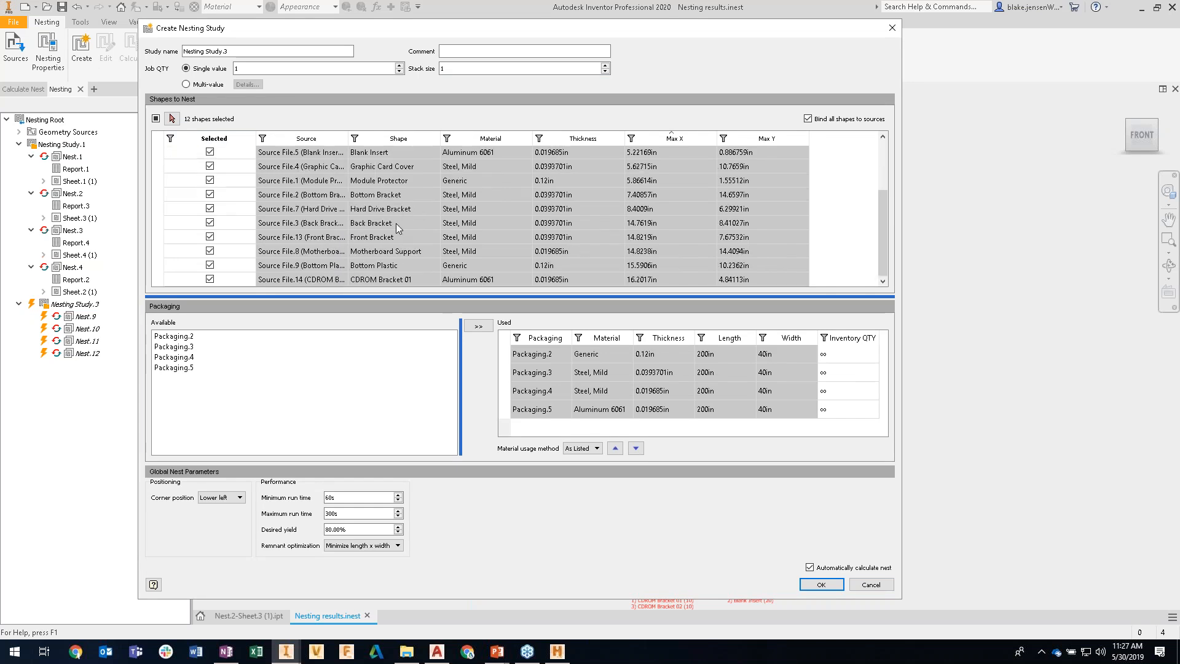
click(210, 180)
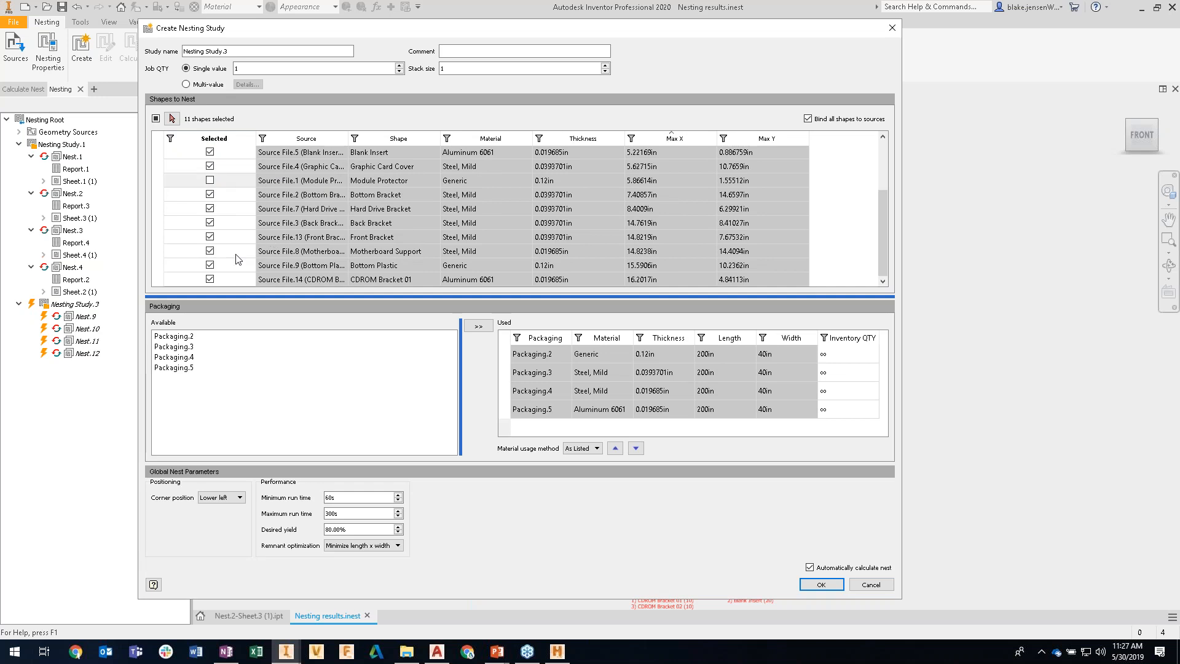
click(210, 266)
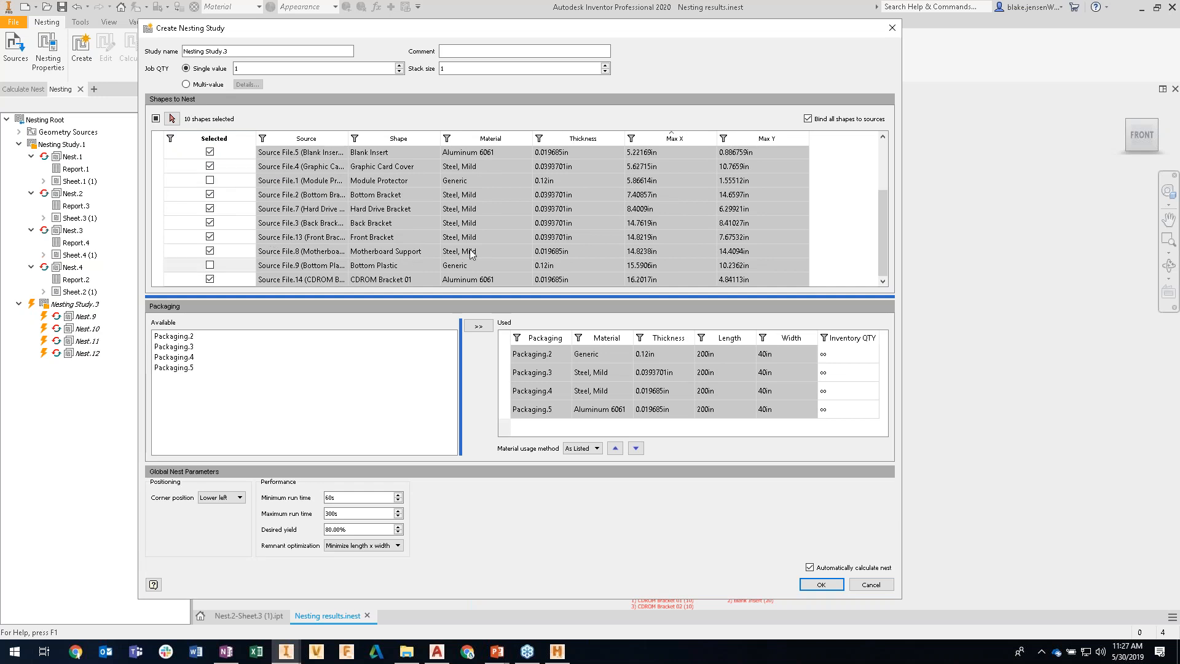
scroll(252, 270, up, 2)
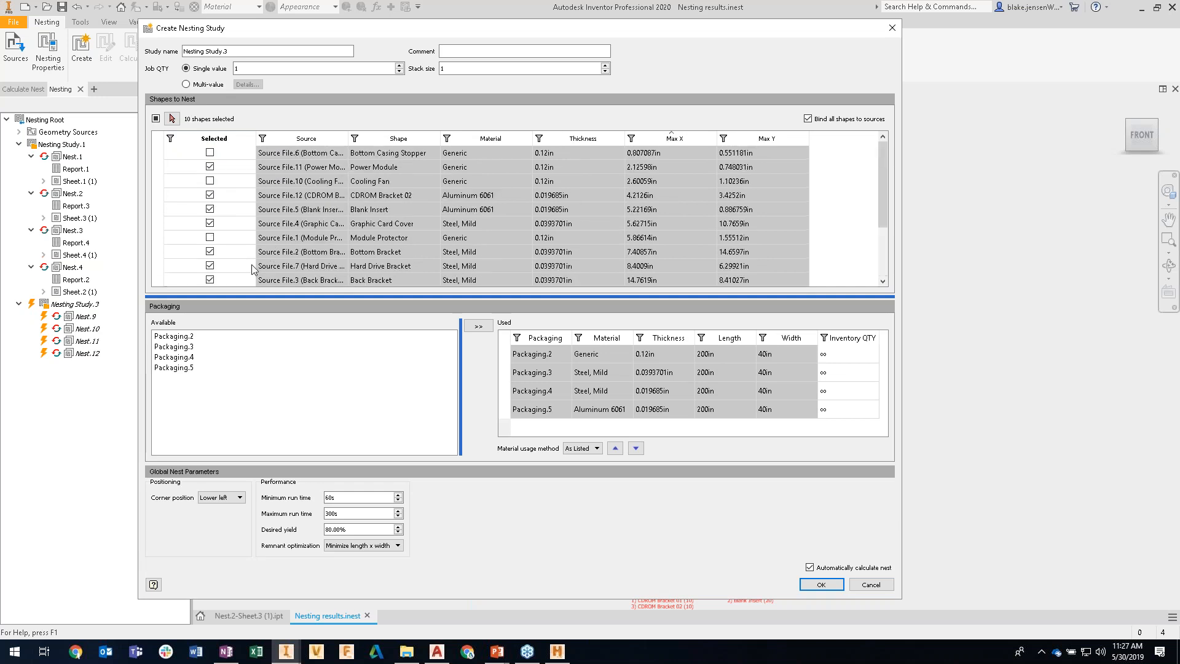
Step: Try the multi-value job quantity and inspect its per-source details without changing them
click(256, 68)
click(212, 85)
click(247, 85)
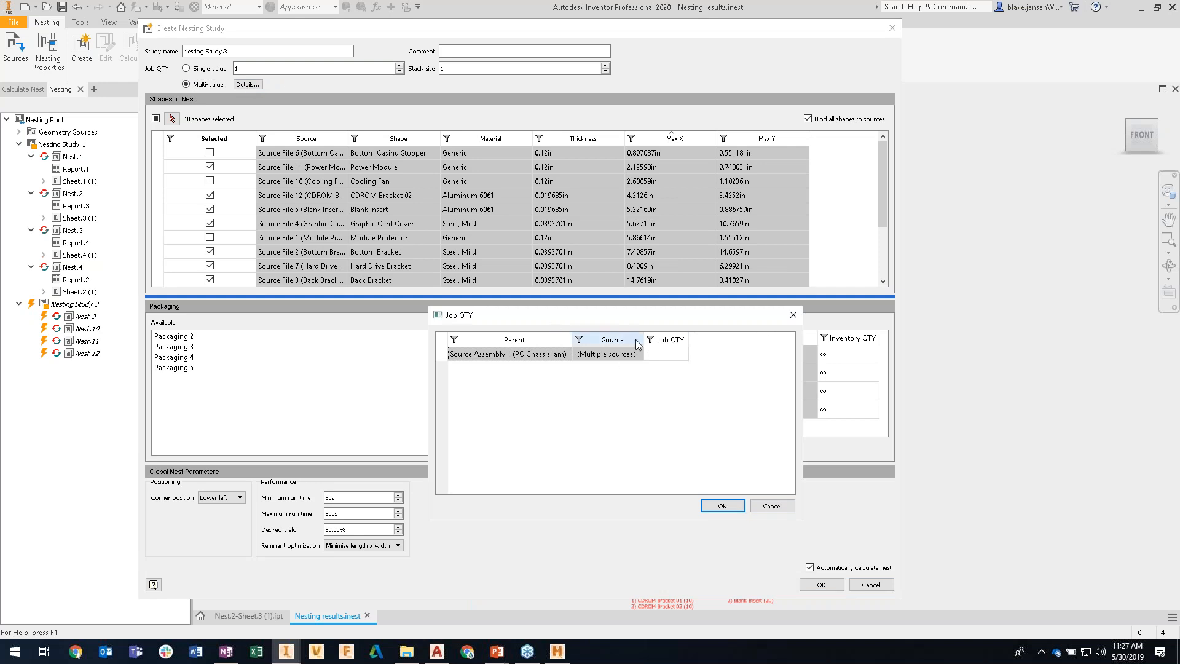
click(623, 356)
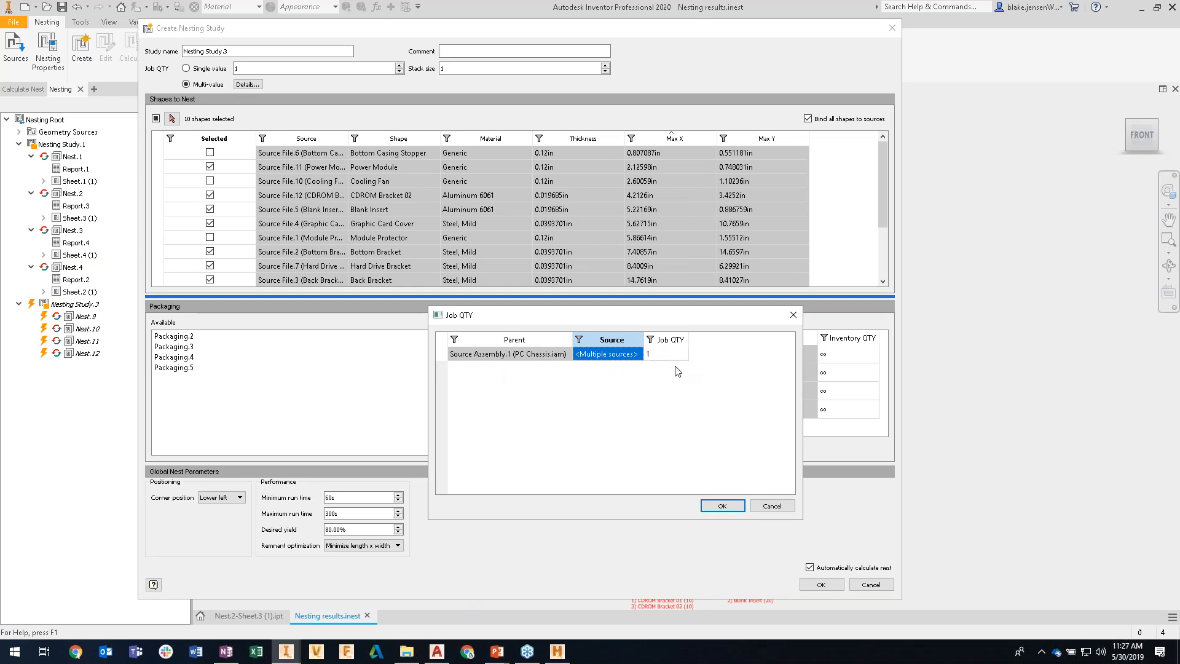
click(777, 506)
Step: Set a single job quantity of 5, keep Lower left and Minimize length x width, and create the nesting study
click(209, 68)
click(325, 69)
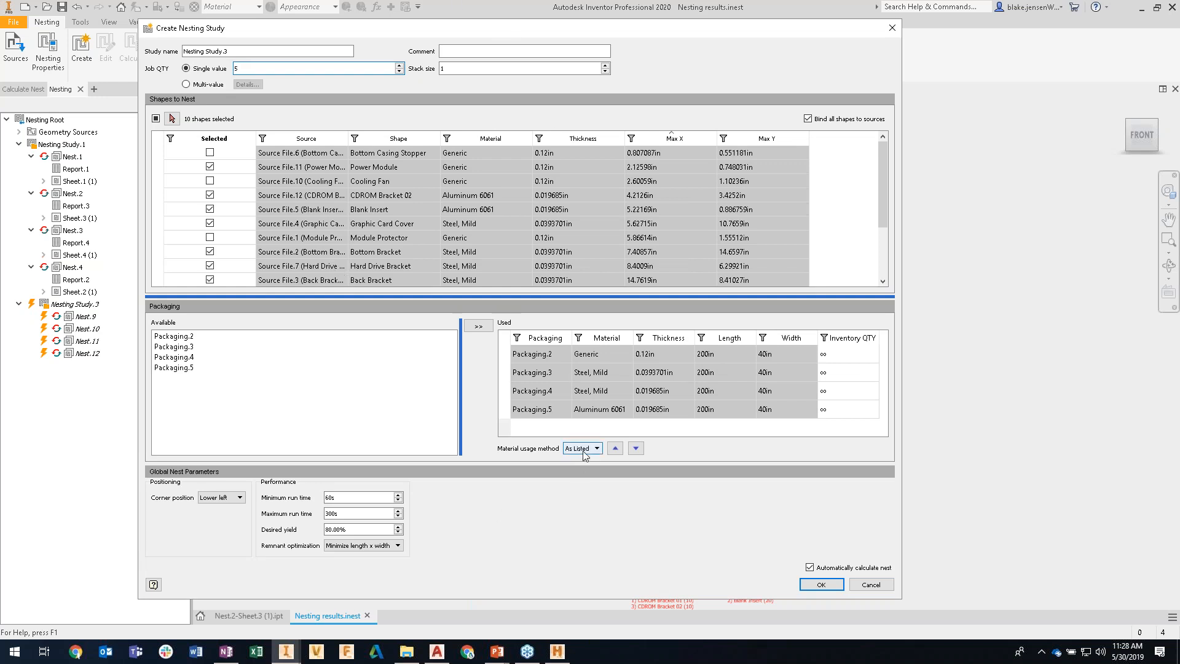
click(215, 501)
click(219, 501)
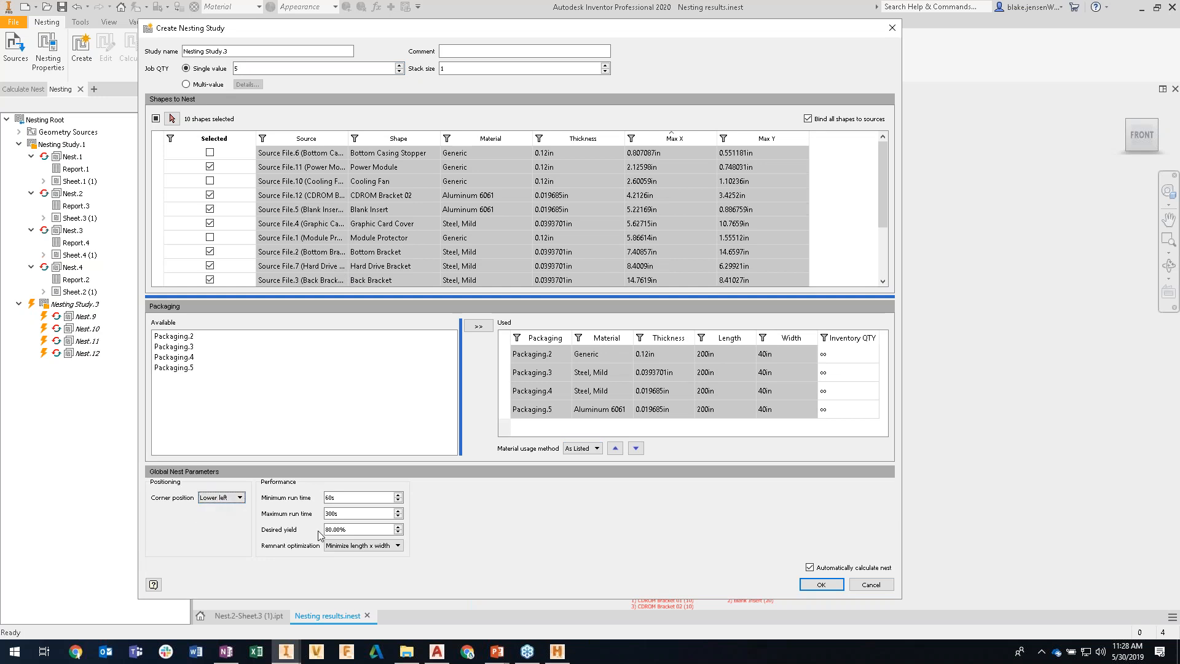
click(372, 547)
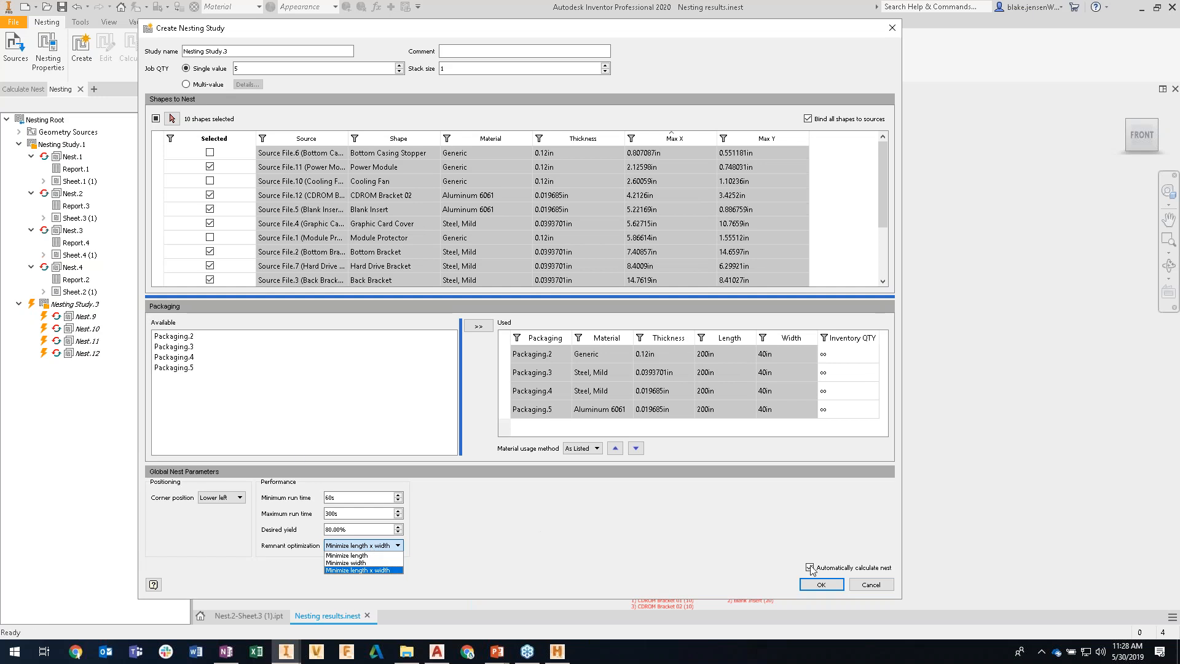
click(817, 585)
click(816, 583)
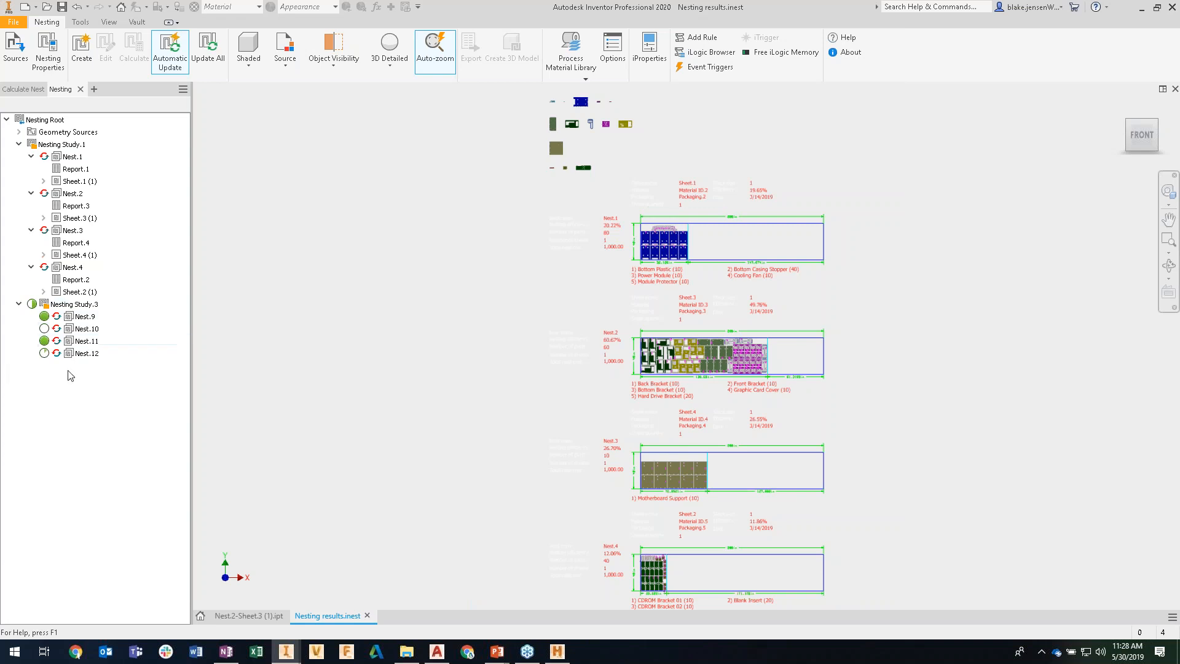
Step: Hide Nesting Study.1 in the graphics window
click(73, 304)
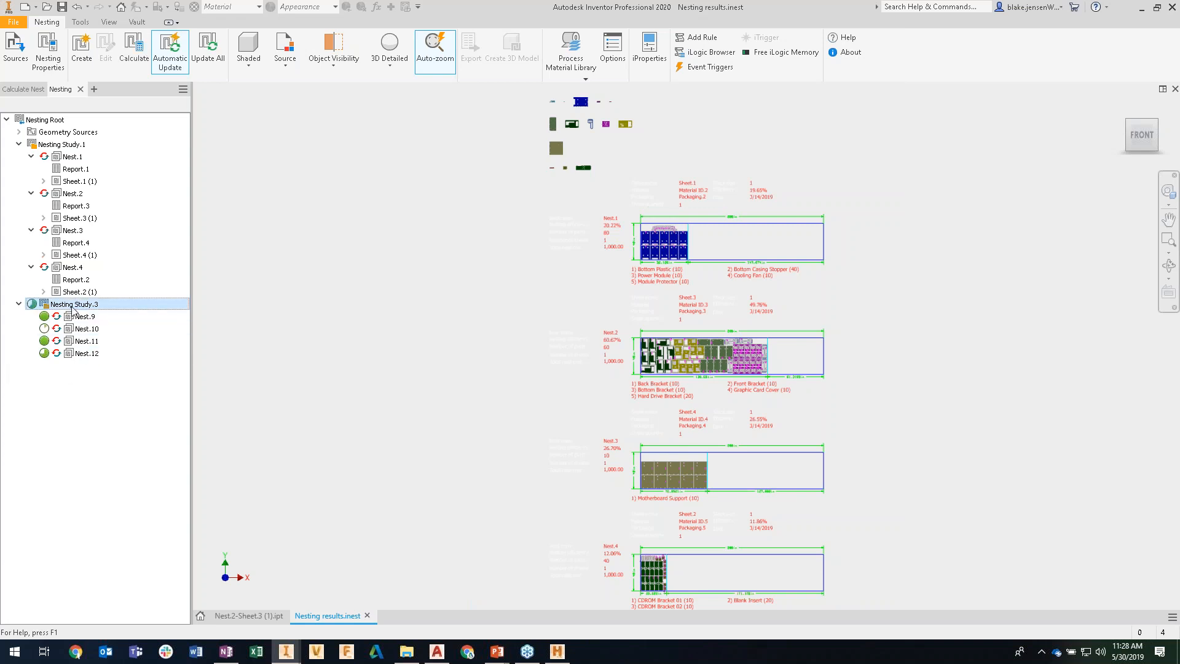
right_click(64, 148)
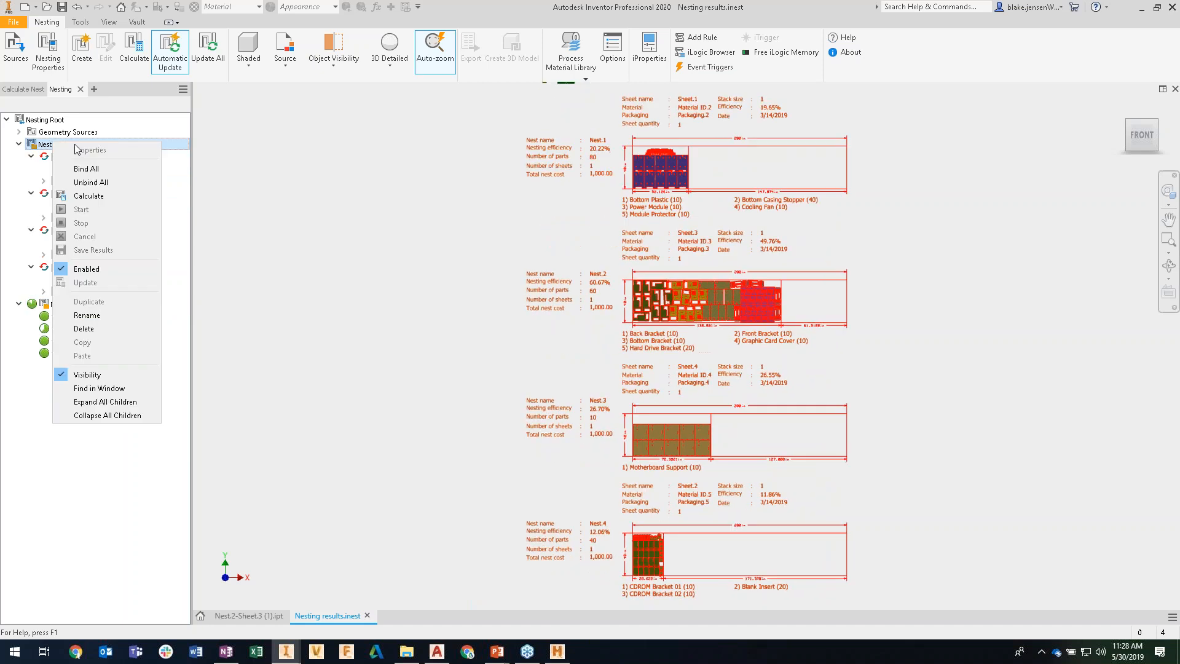
click(84, 374)
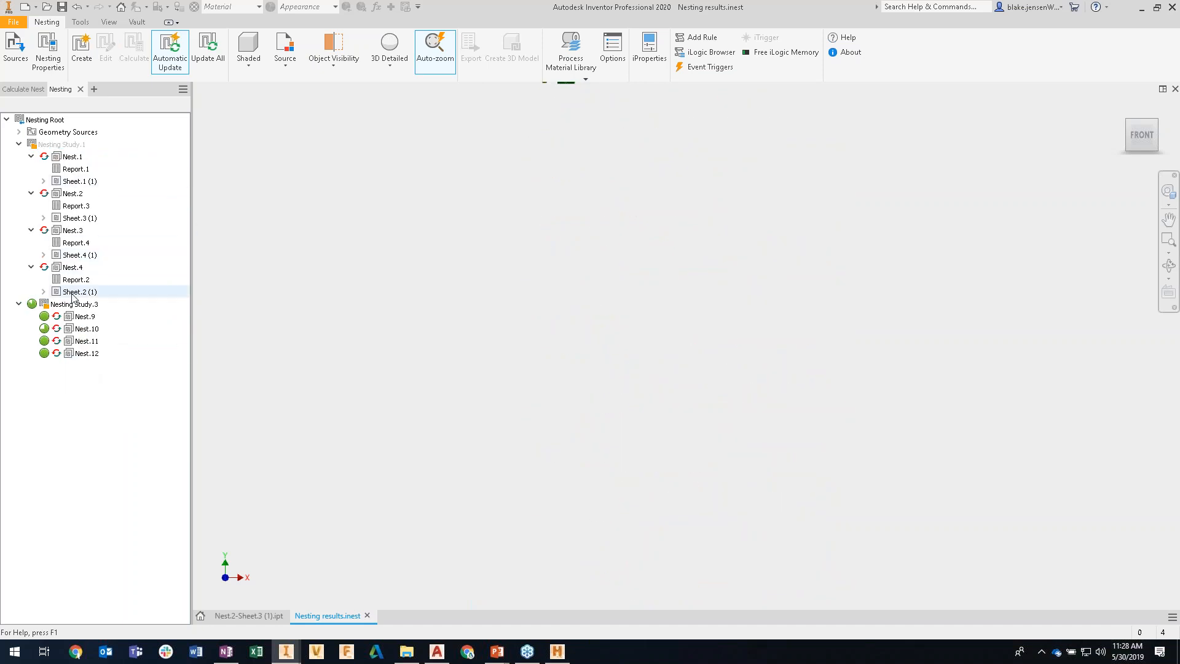
Step: Check the nest calculation progress list, the geometry sources and the nested sheets of the new study
click(25, 89)
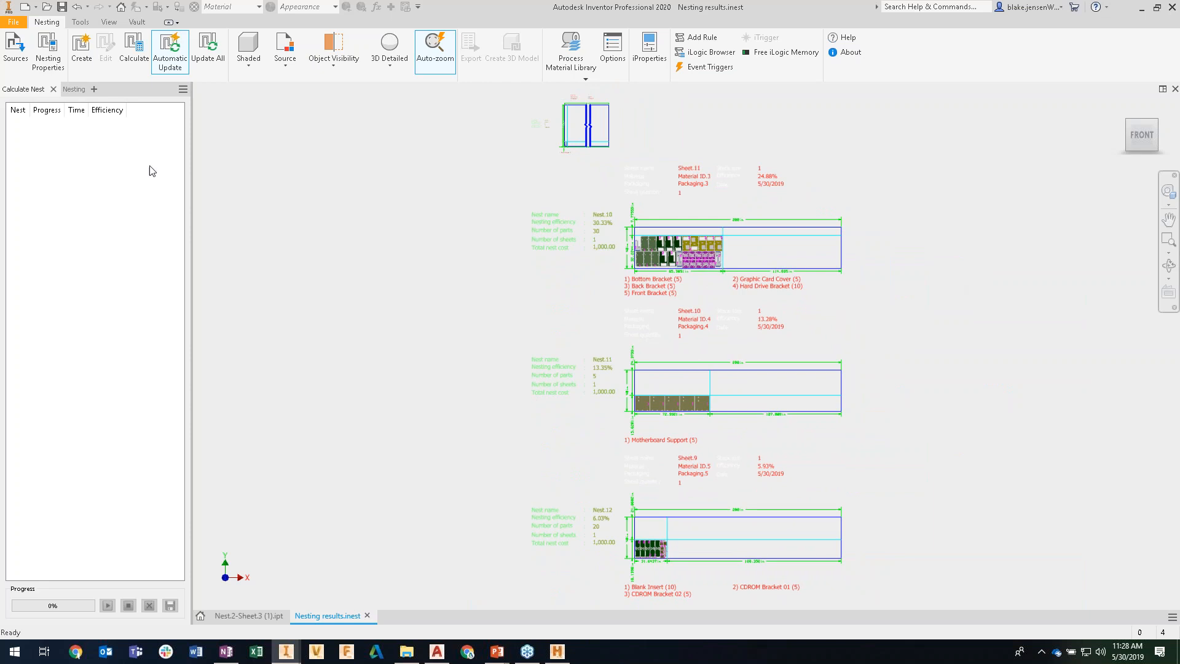
click(74, 90)
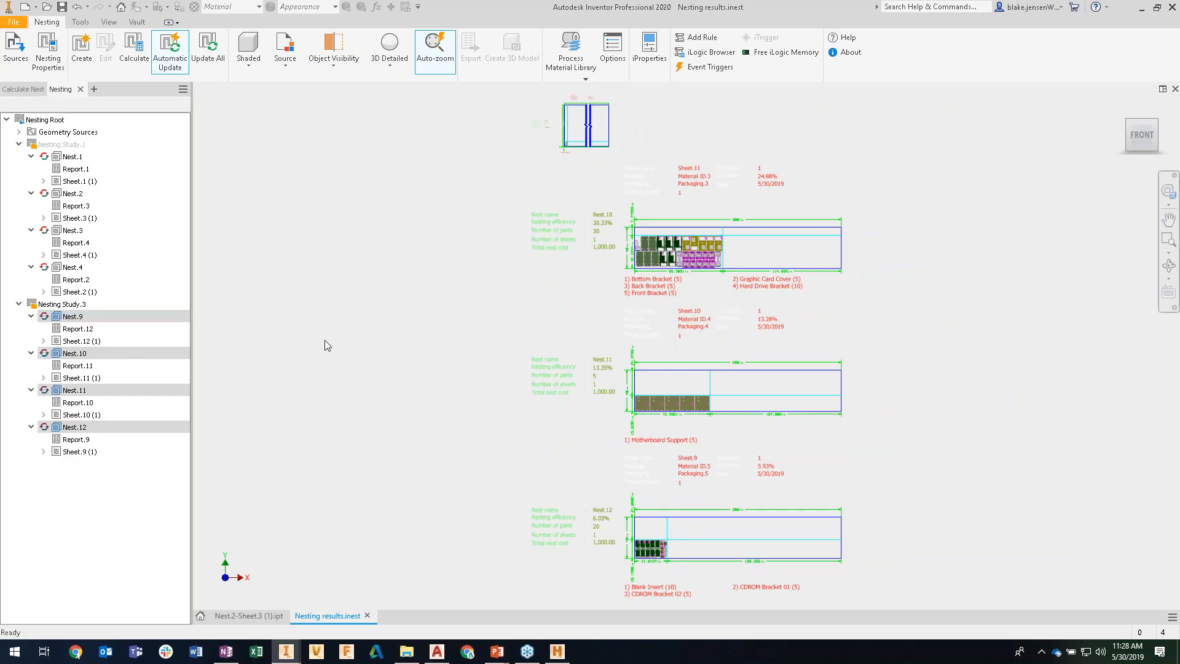
click(61, 132)
right_click(54, 135)
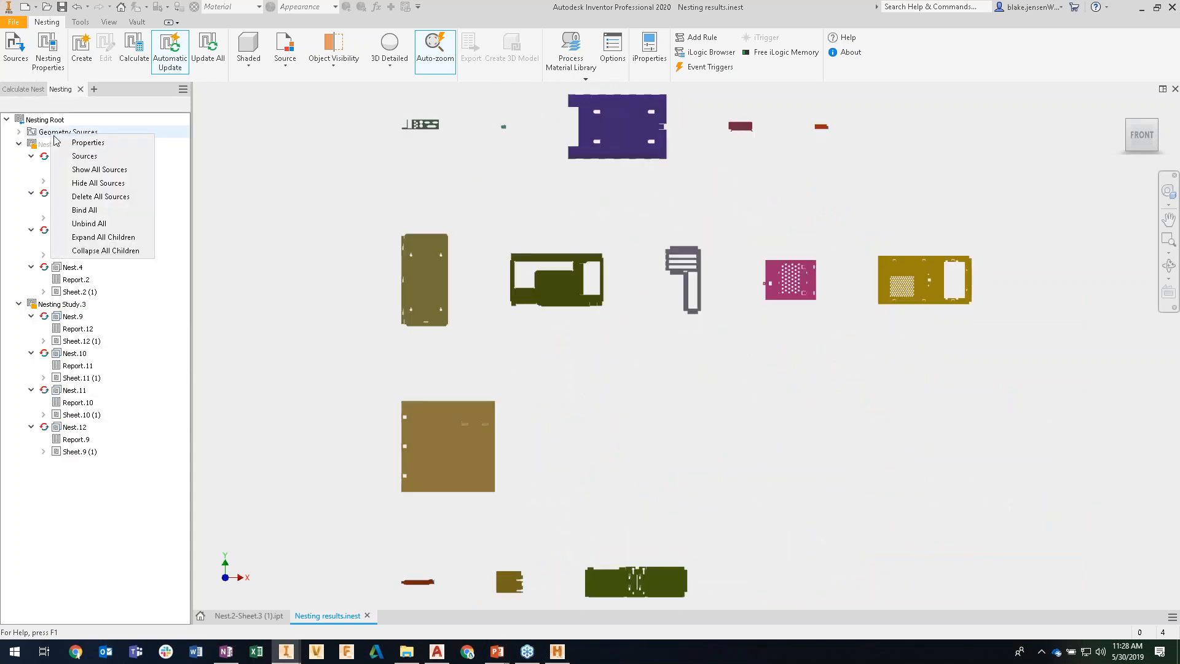
click(274, 164)
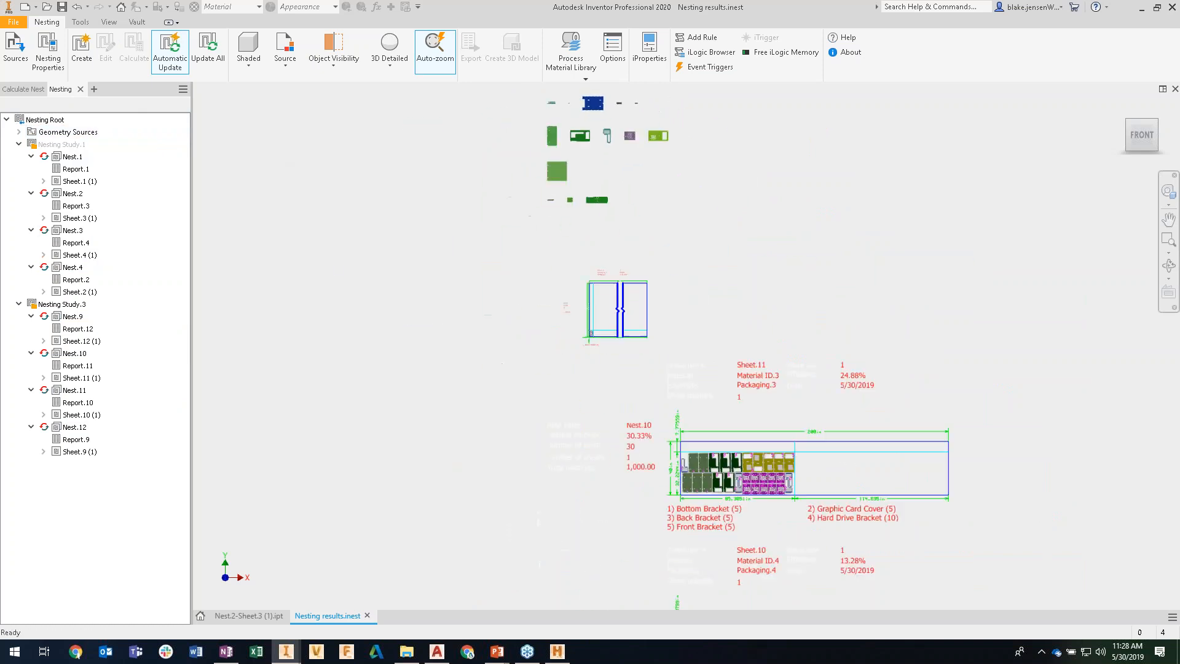
scroll(716, 368, down, 5)
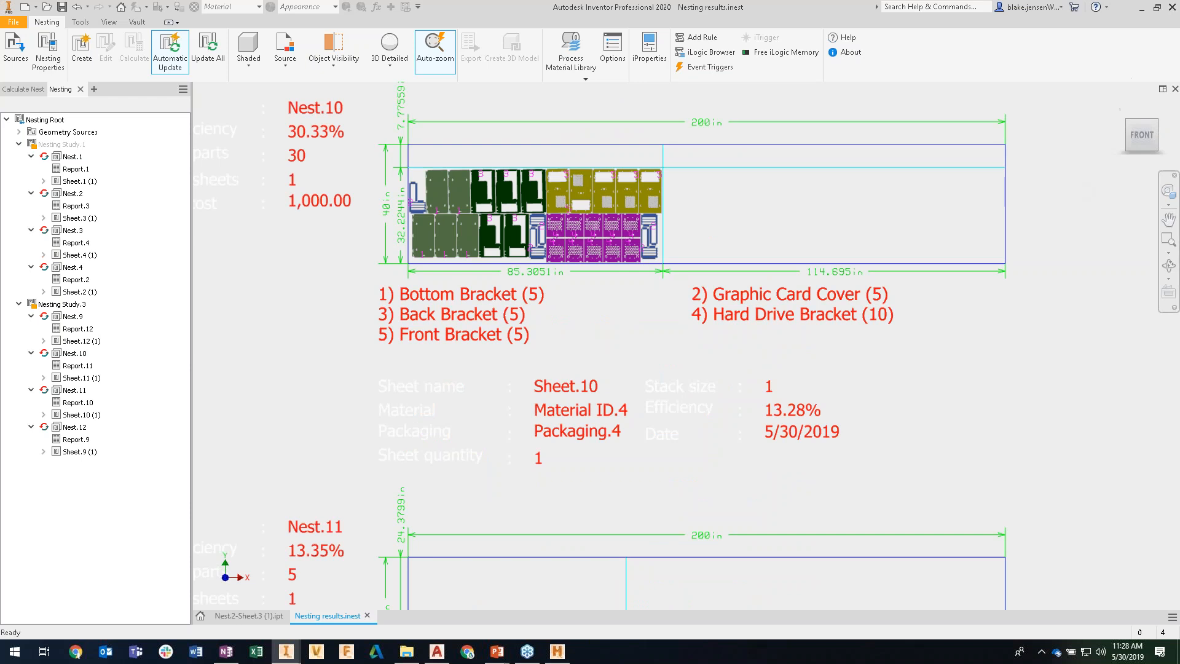
scroll(735, 375, up, 5)
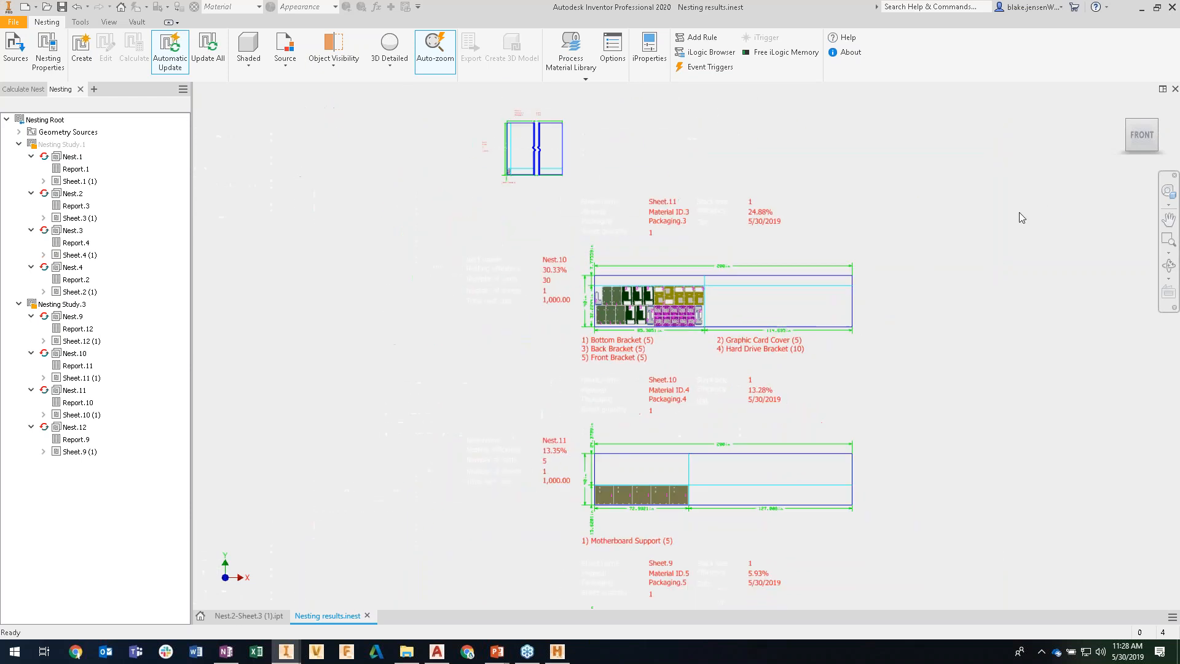
Step: Review the packaging sizes in the Process Material Library and check which packaging the Nest.10 sheet uses
click(575, 54)
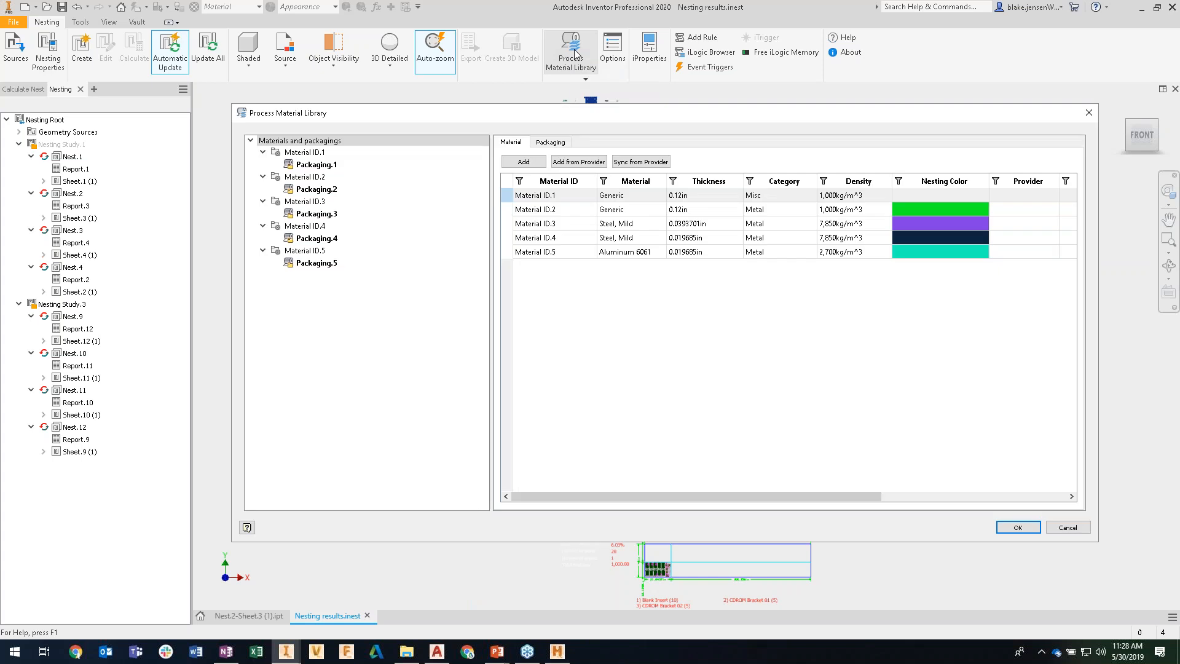
click(551, 143)
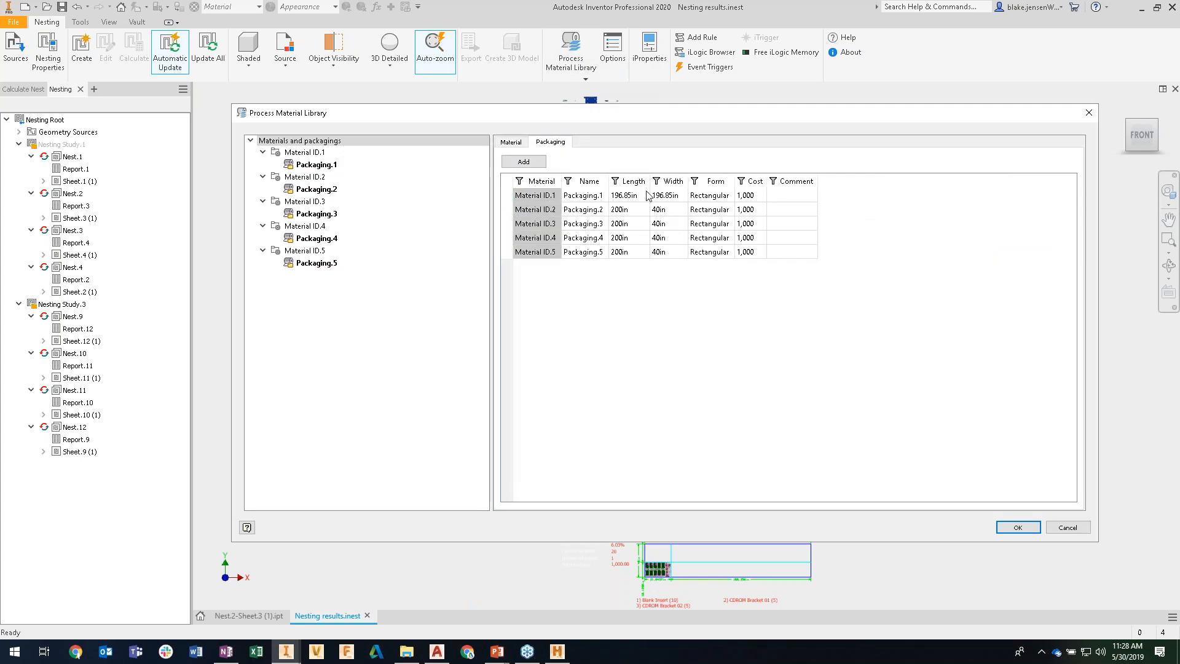
click(635, 211)
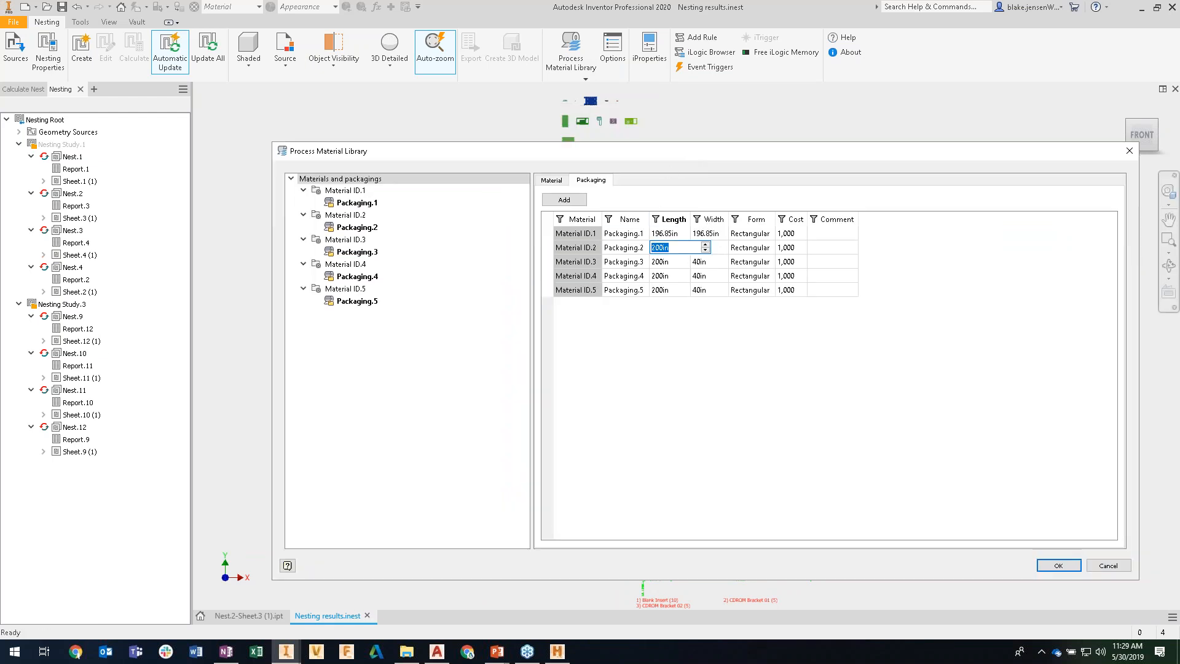
click(1114, 563)
scroll(640, 335, up, 6)
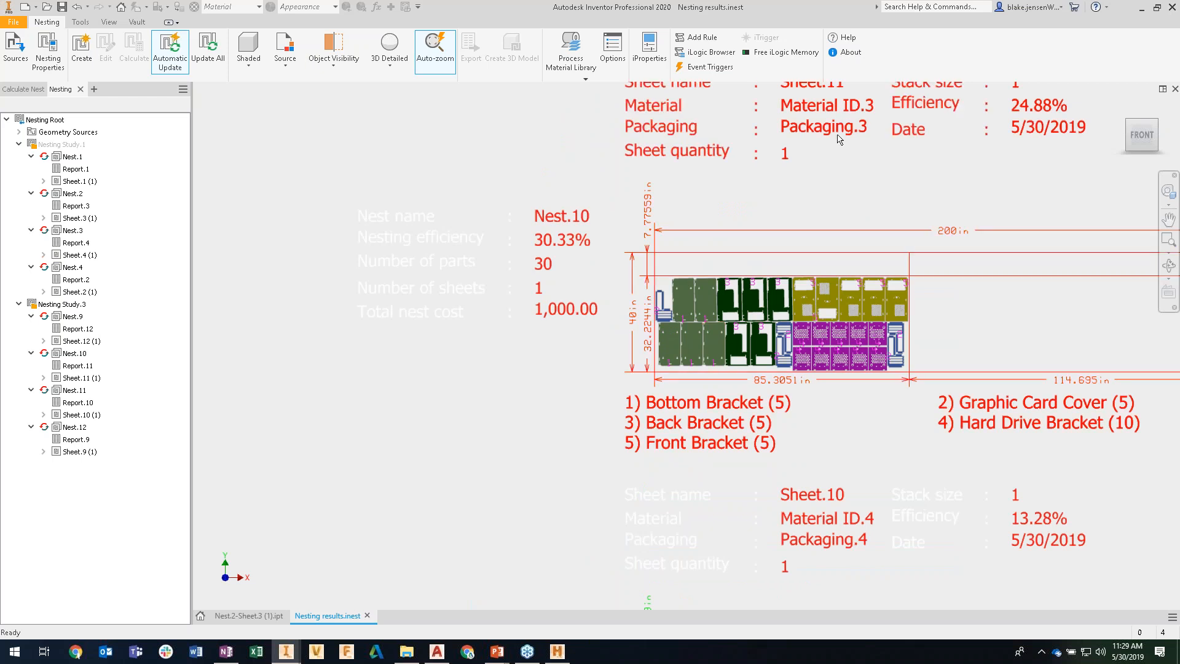
Step: In the Process Material Library, set Packaging.3 of Material ID.3 to 96 in length, 48 in width and a cost of 650
click(571, 49)
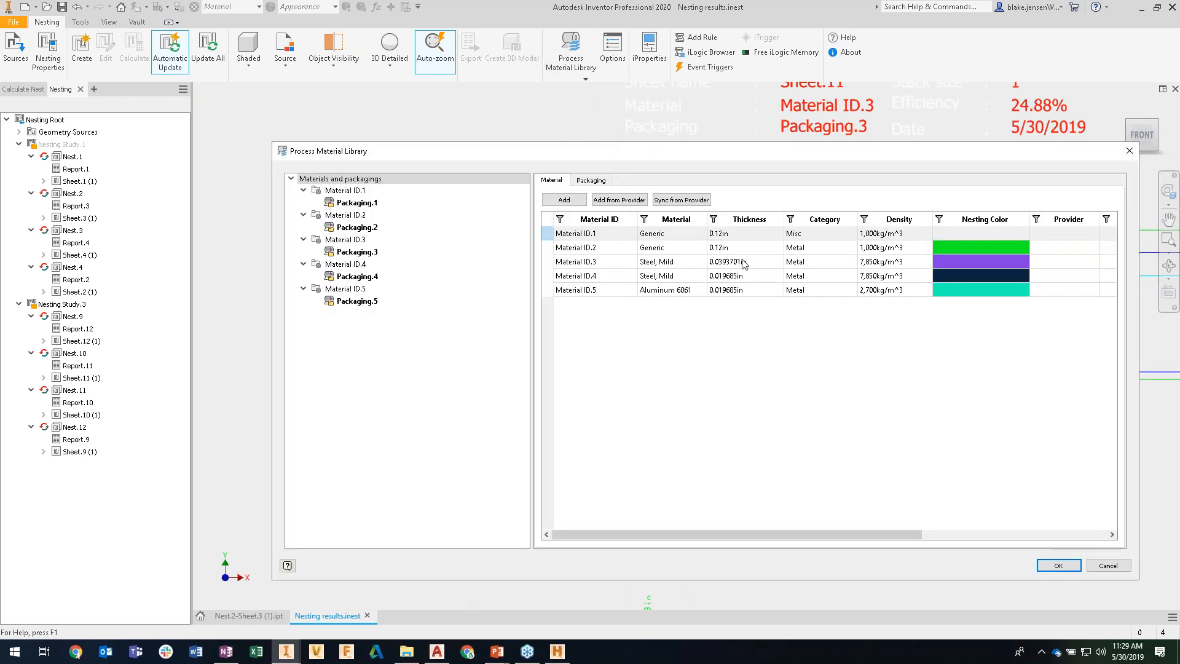
click(592, 179)
double_click(673, 259)
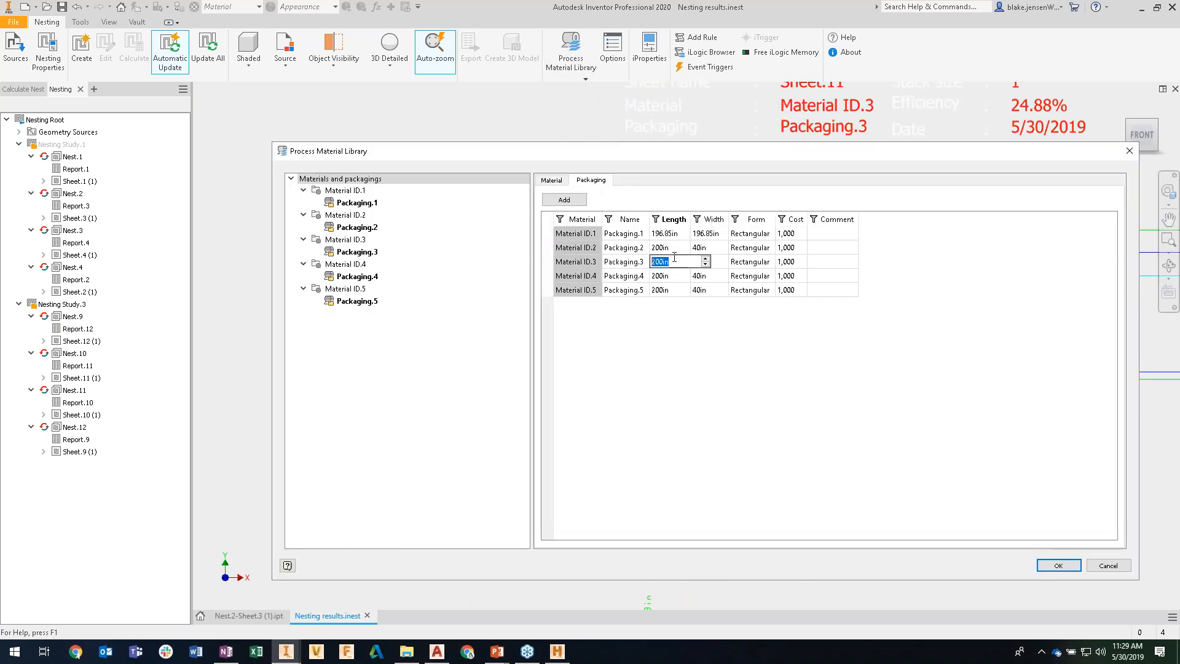
text(96)
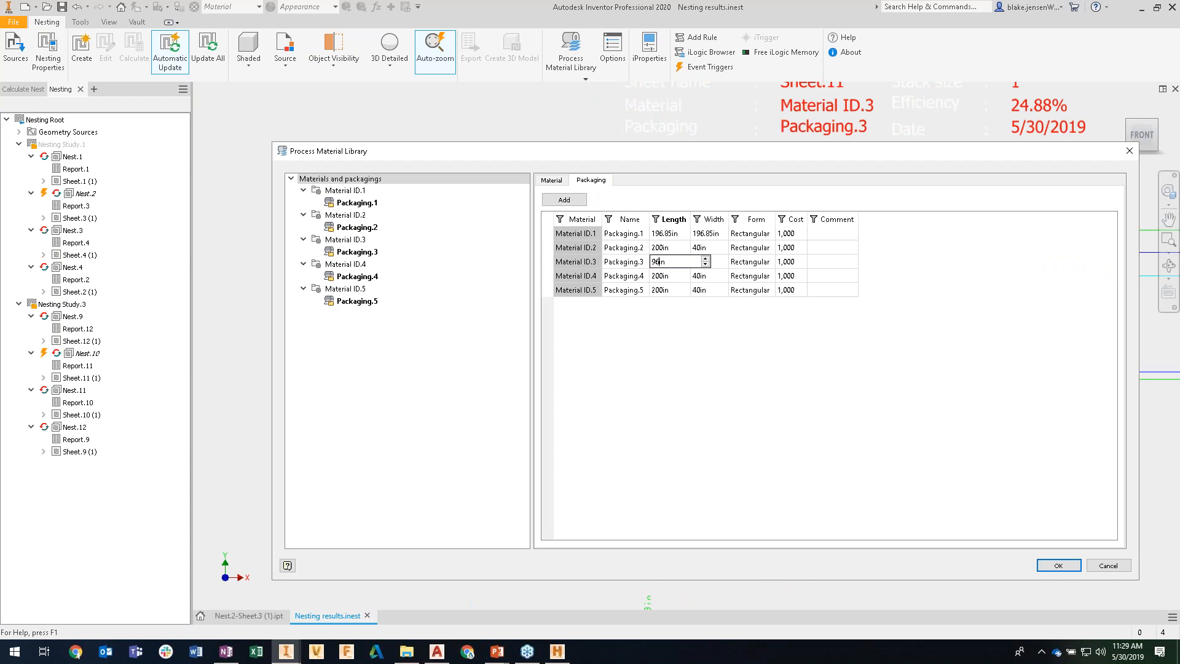
double_click(724, 261)
text(48)
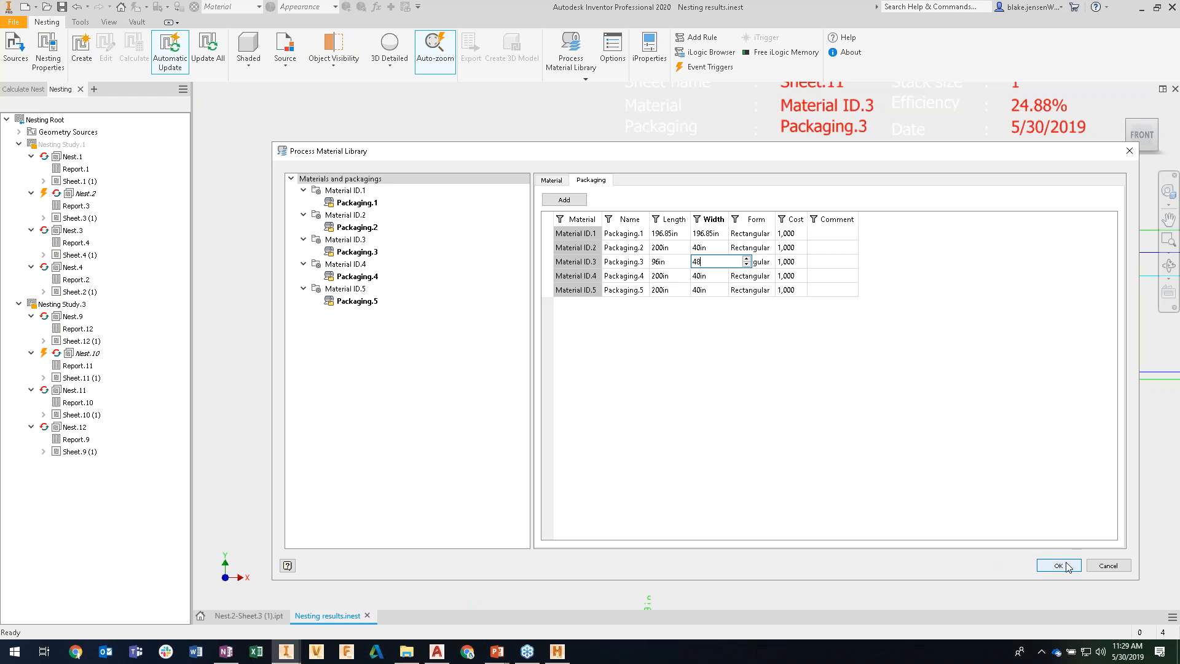
double_click(790, 261)
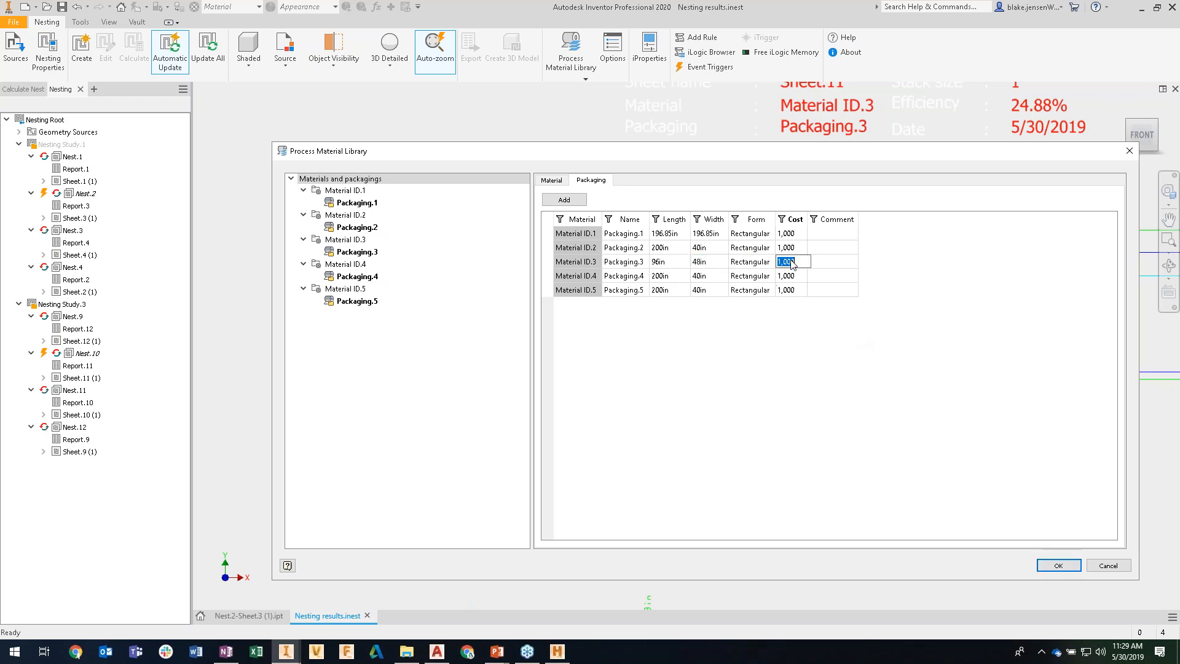
text(650)
click(1057, 566)
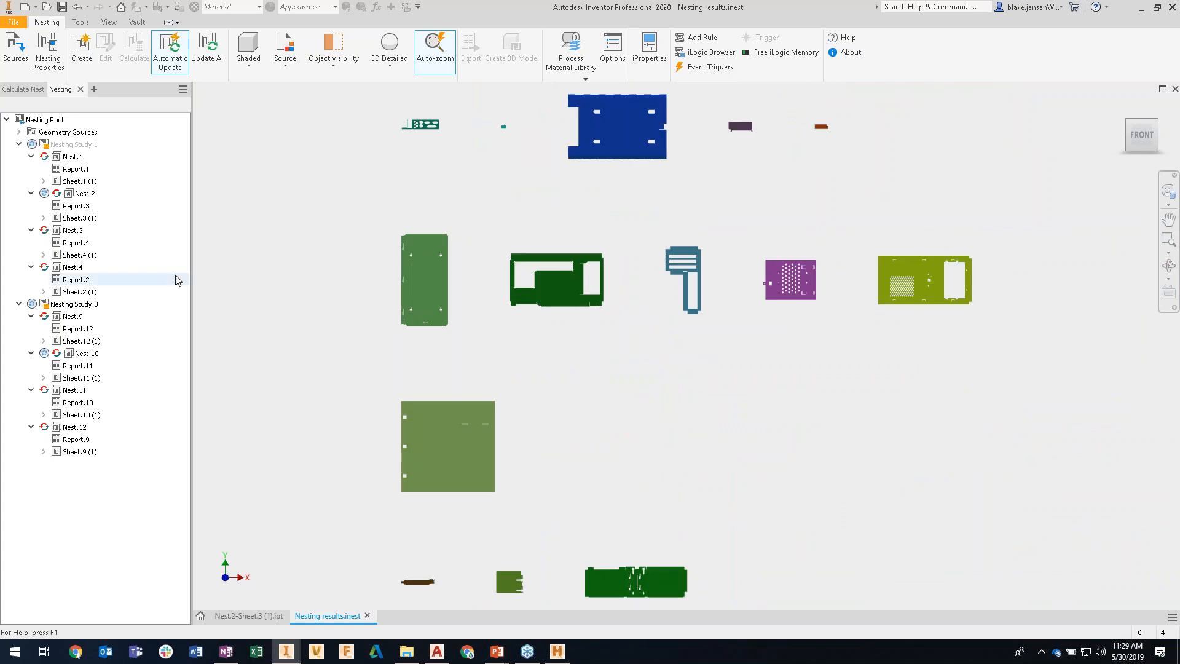
Step: Recalculate all nests of Nesting Study.3 with the changed packaging
click(76, 304)
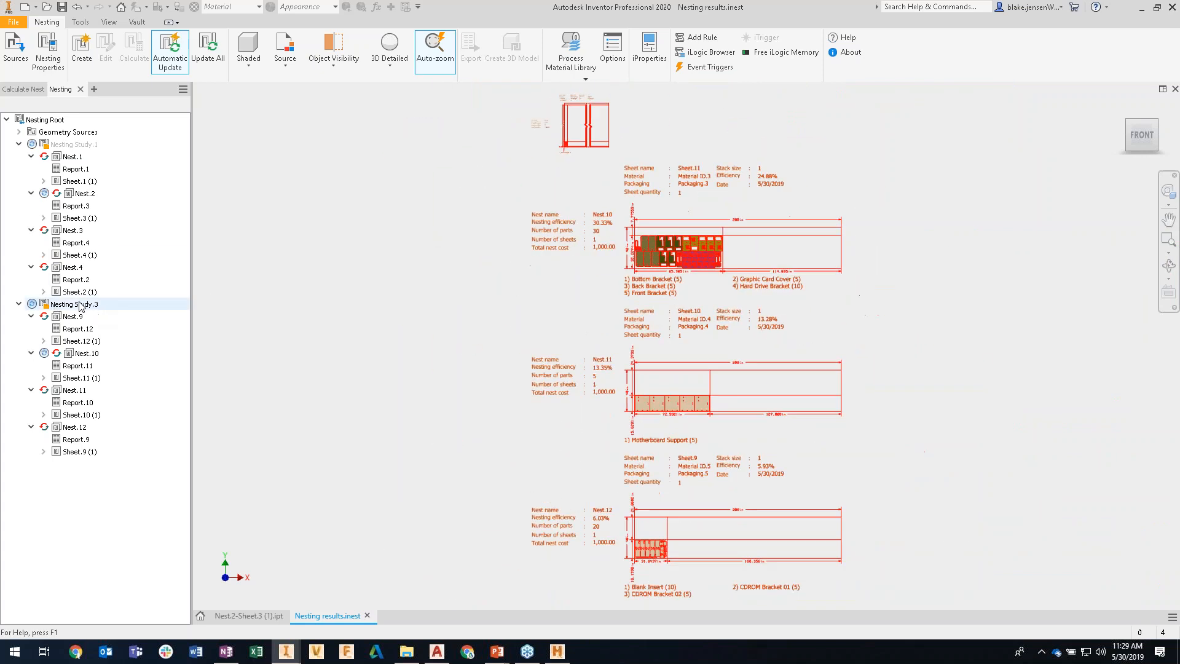
right_click(55, 304)
click(113, 358)
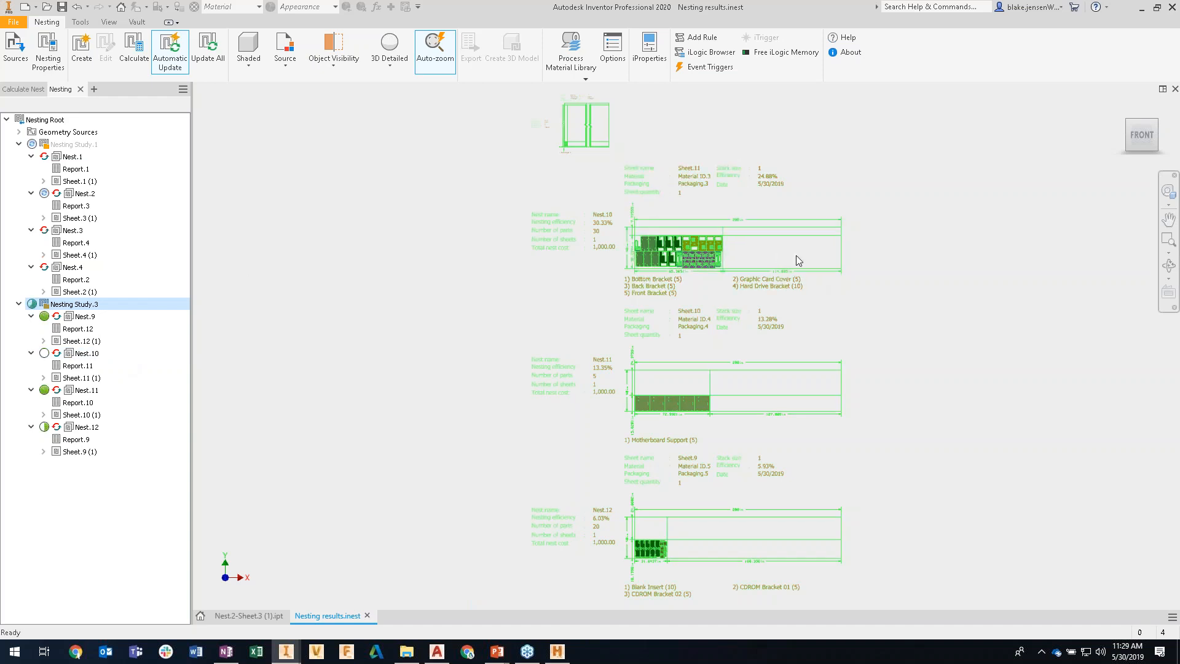
Step: Check the nest calculation progress, then examine the Nest.10 sheet's part layout, nesting efficiency and total nest cost
click(15, 90)
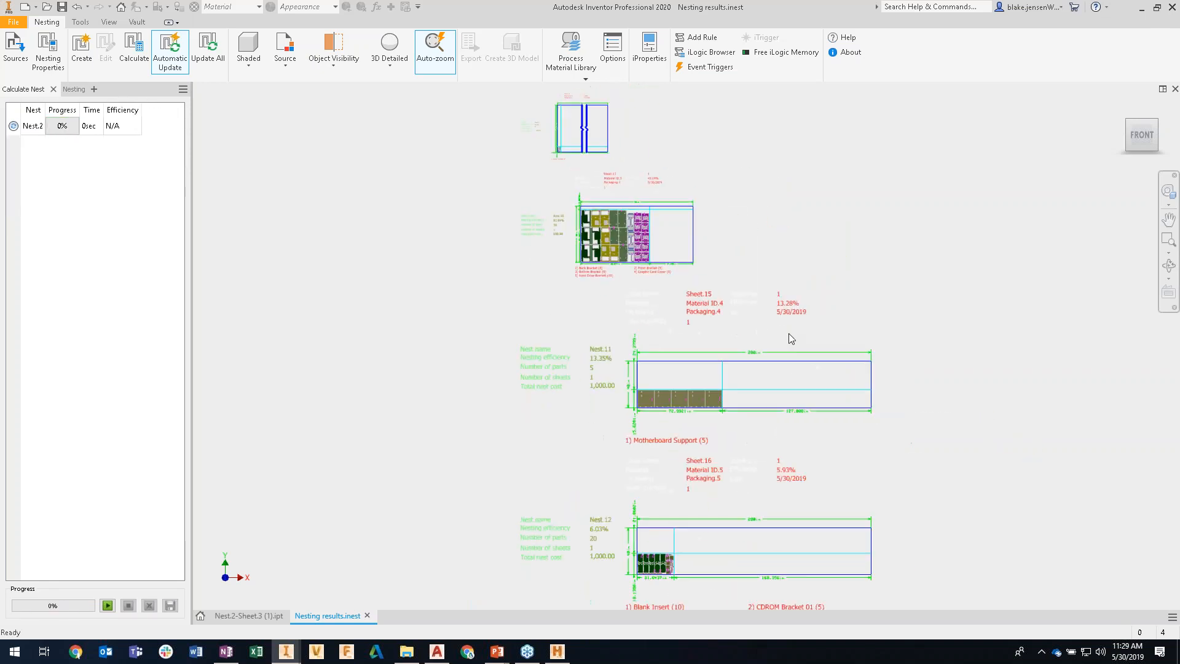
scroll(638, 227, up, 5)
middle_drag(586, 215, 650, 254)
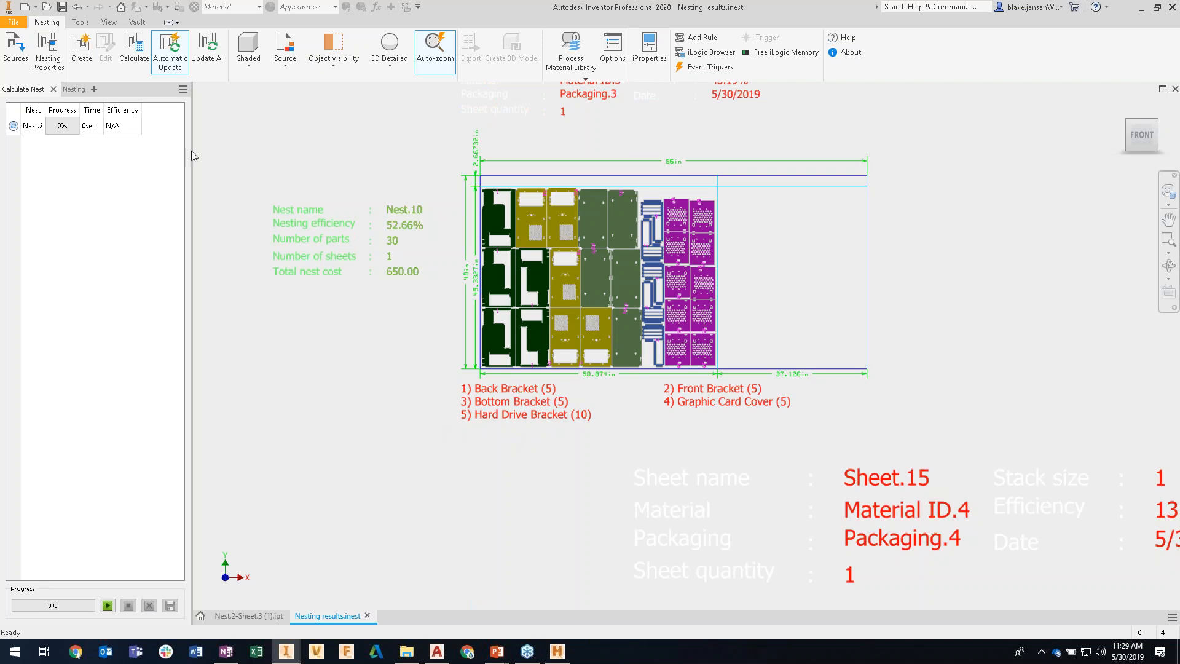
click(61, 89)
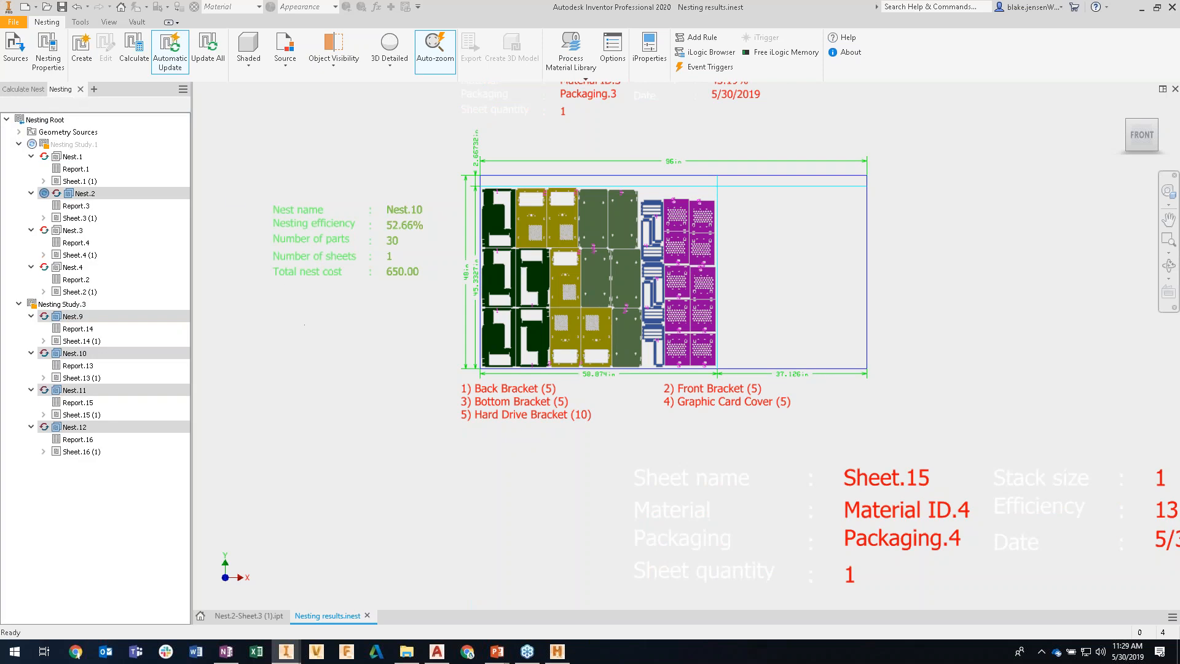
middle_click(284, 287)
middle_click(284, 287)
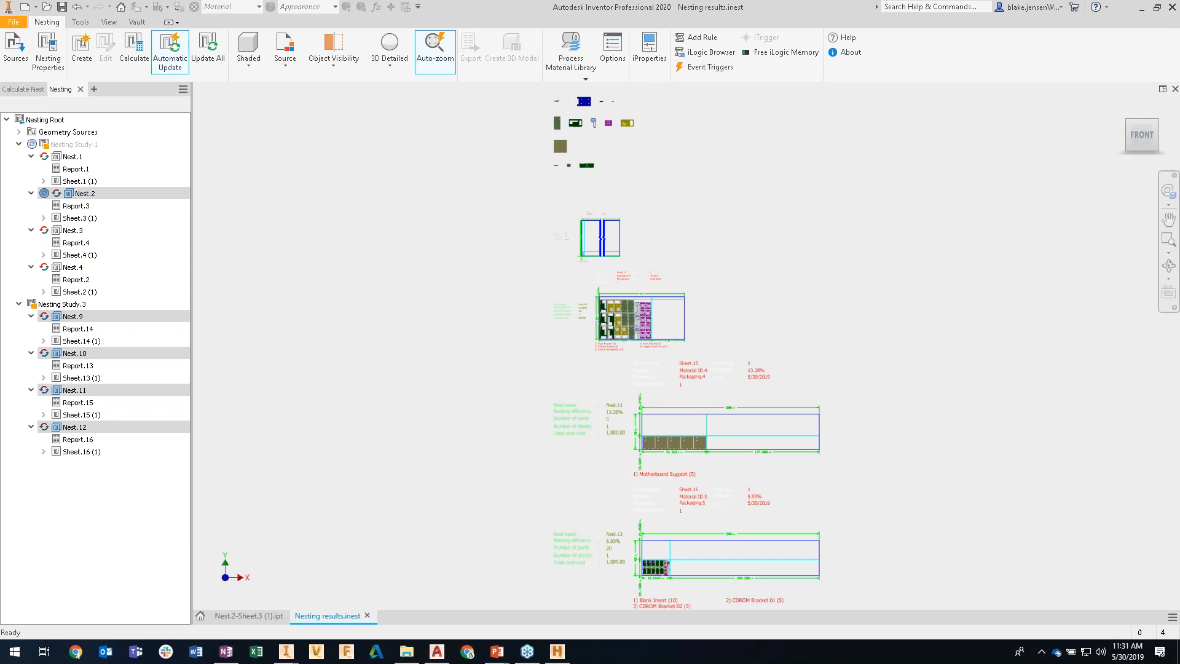
scroll(611, 332, up, 8)
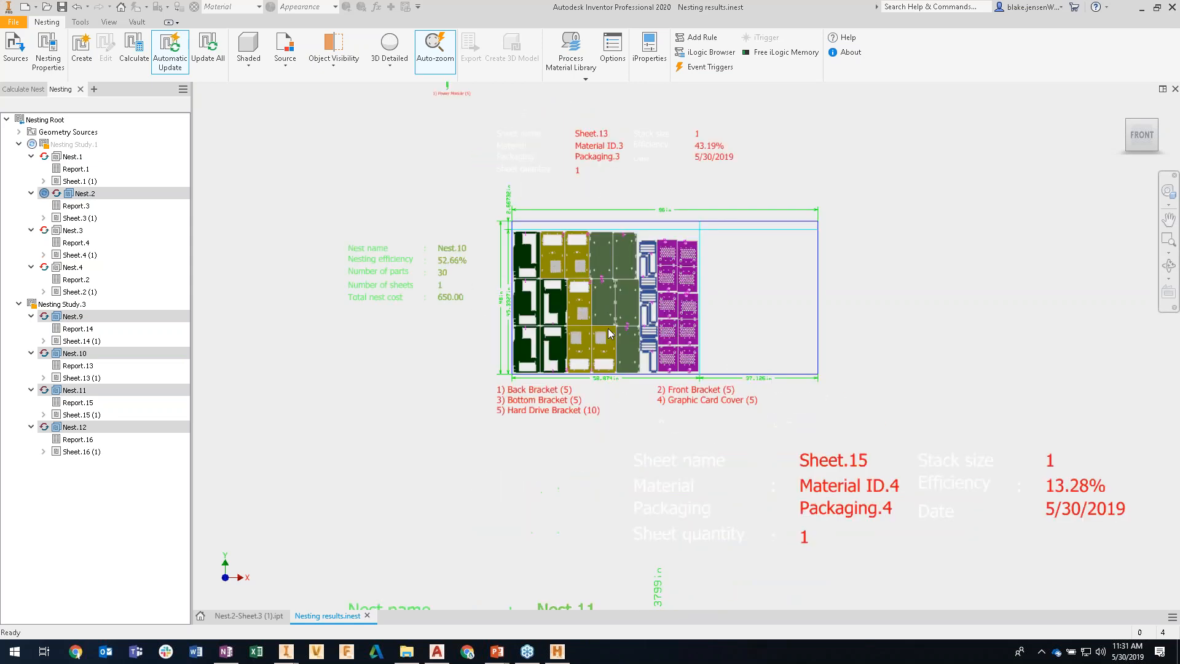
scroll(718, 284, down, 5)
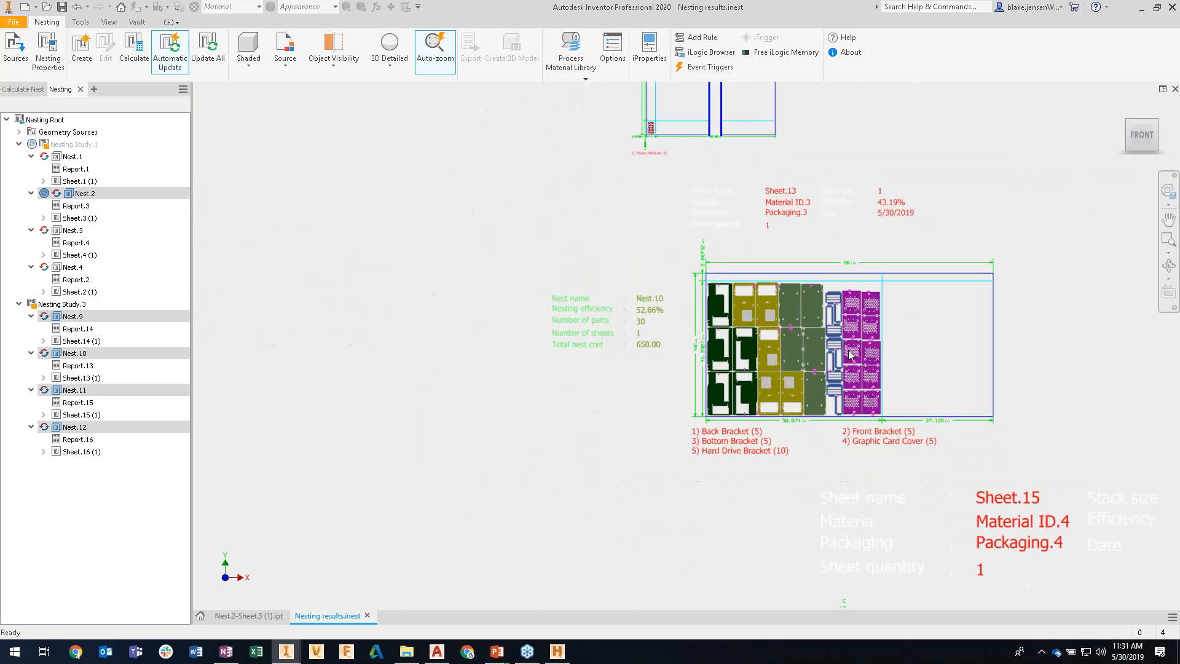
scroll(849, 348, up, 4)
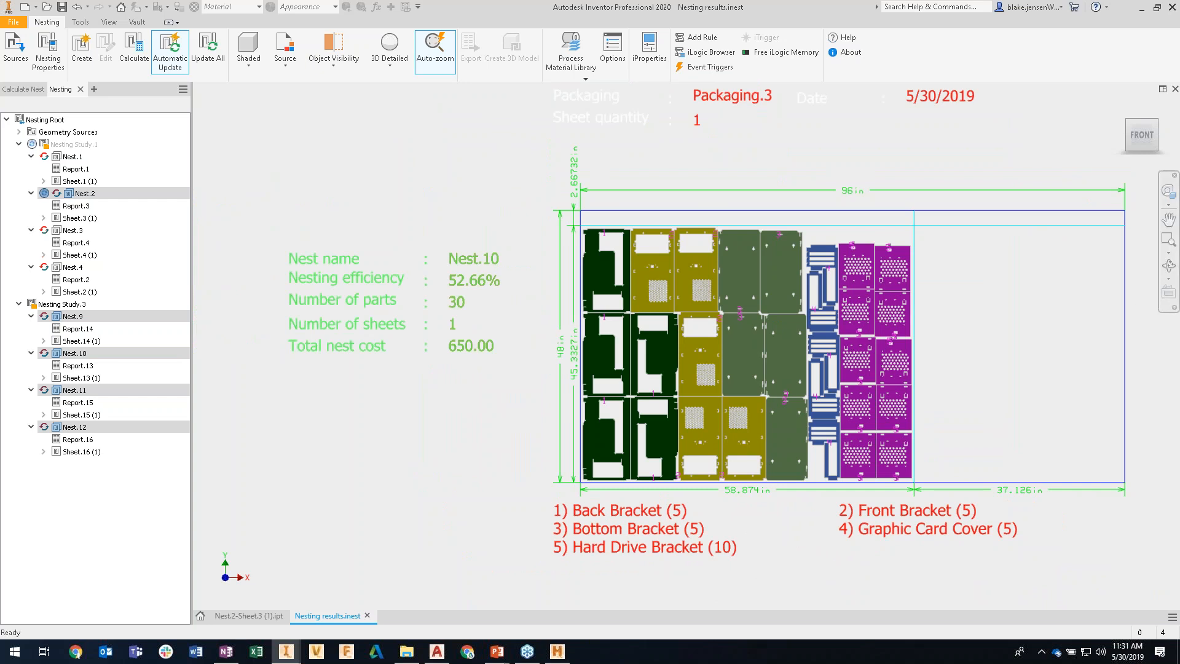